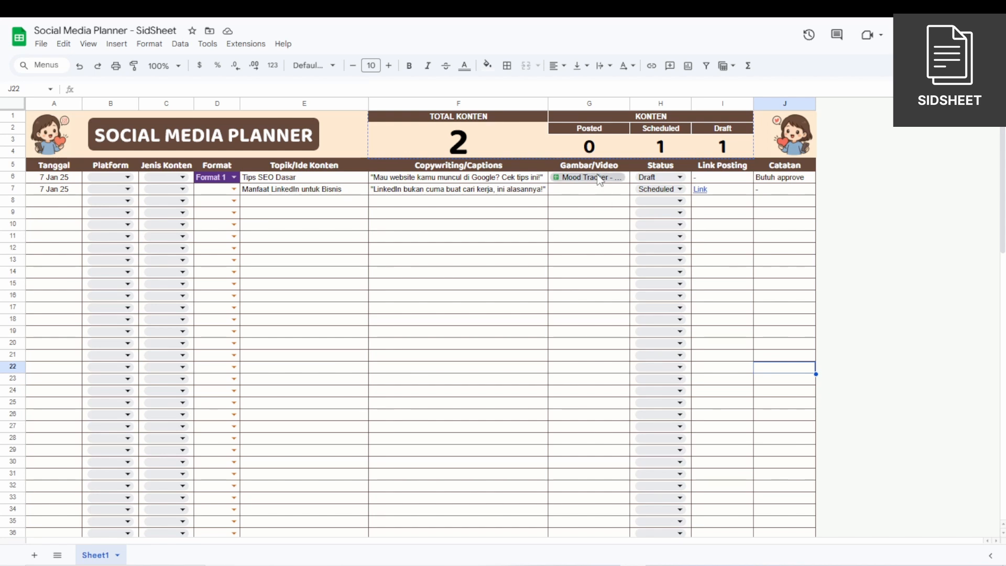
# Step: Examine the finished planner: the linked file, status options, link column, and the formulas behind the total, posted, scheduled and draft counts
pyautogui.moveTo(599, 178)
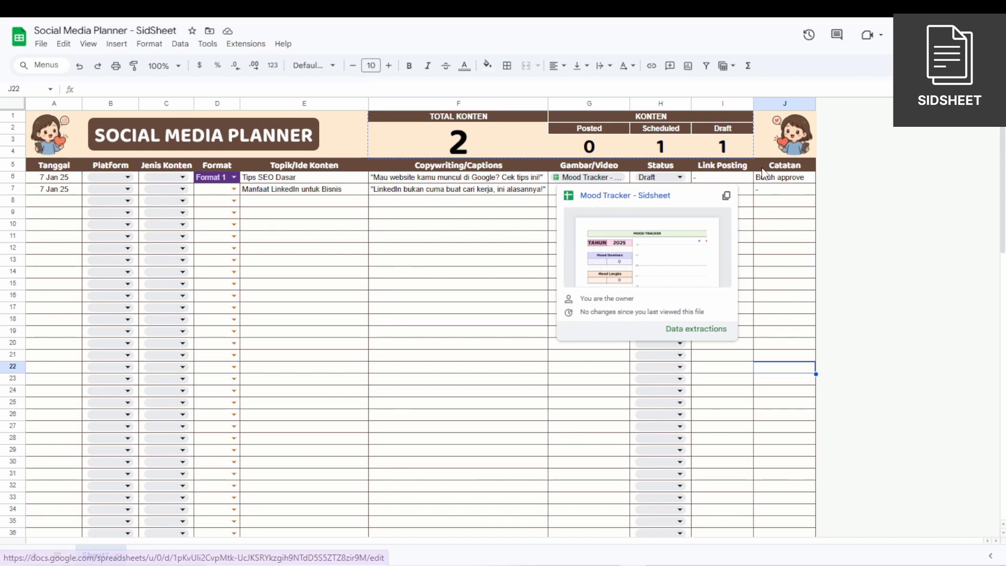
pyautogui.click(680, 179)
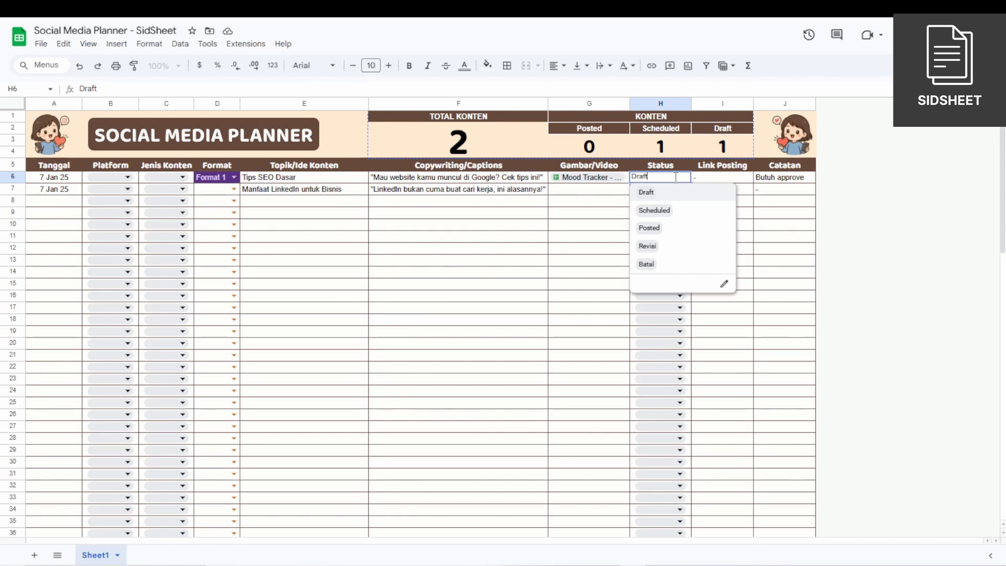
pyautogui.click(726, 172)
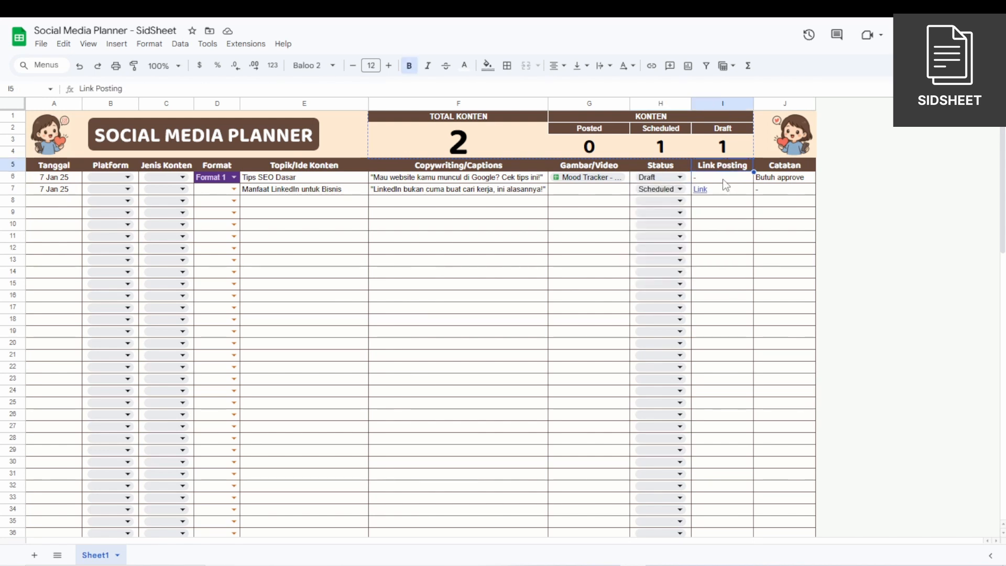
pyautogui.click(724, 183)
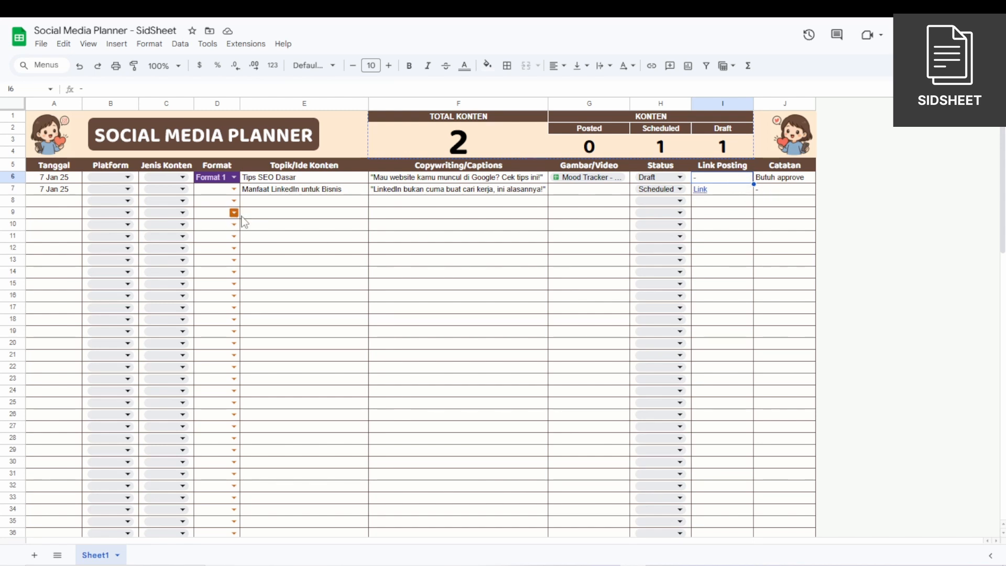
pyautogui.click(300, 204)
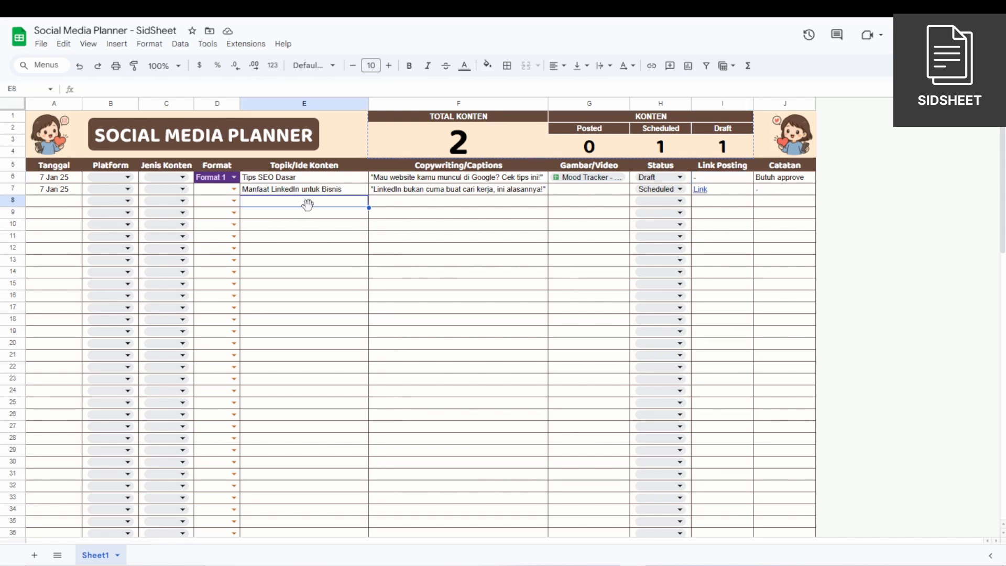
pyautogui.click(503, 152)
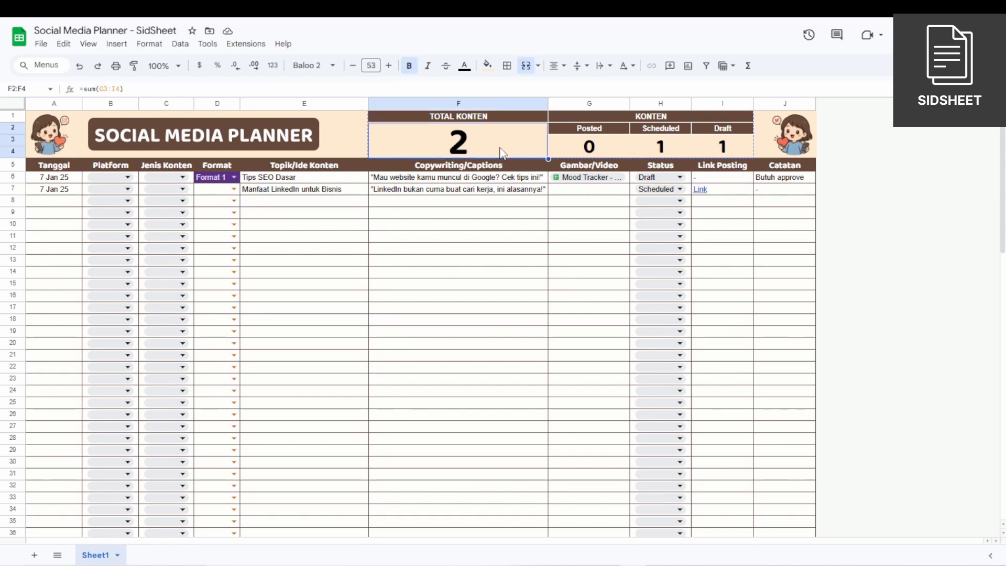
pyautogui.click(588, 149)
pyautogui.click(649, 149)
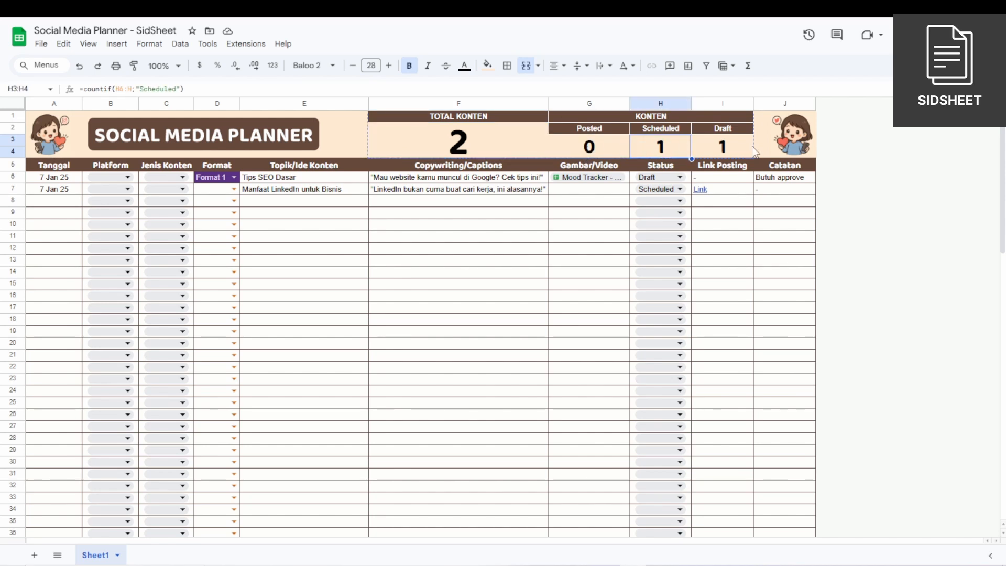
pyautogui.click(738, 153)
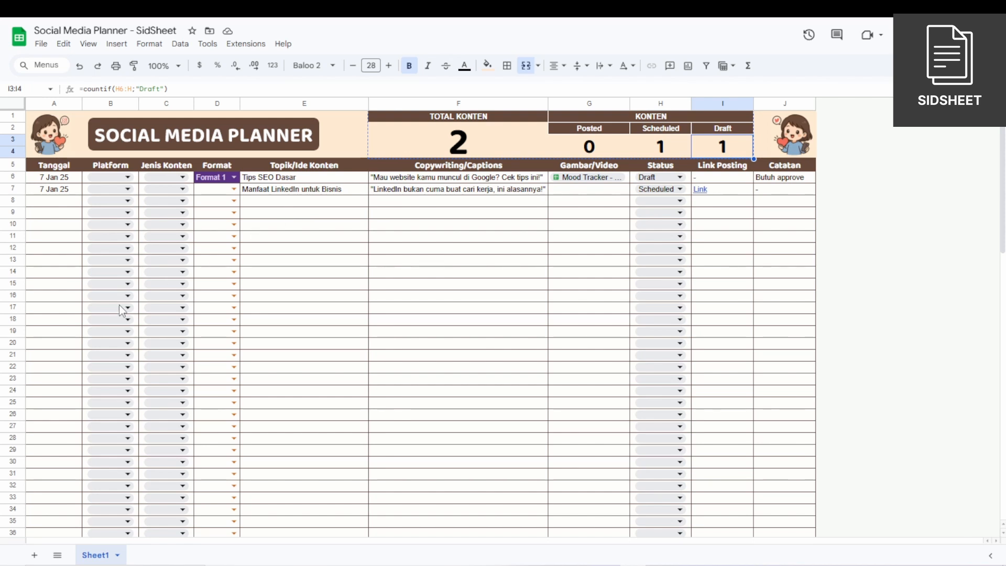
# Step: Add a new sheet and copy the column headings from Sheet1's A5:J5 into its row 5 as unformatted text
pyautogui.click(34, 555)
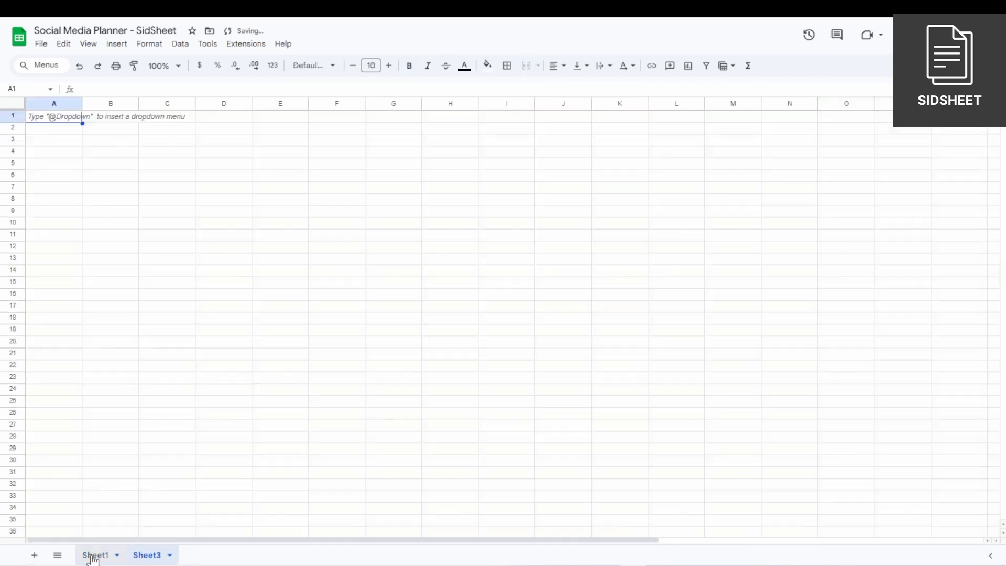
pyautogui.click(94, 555)
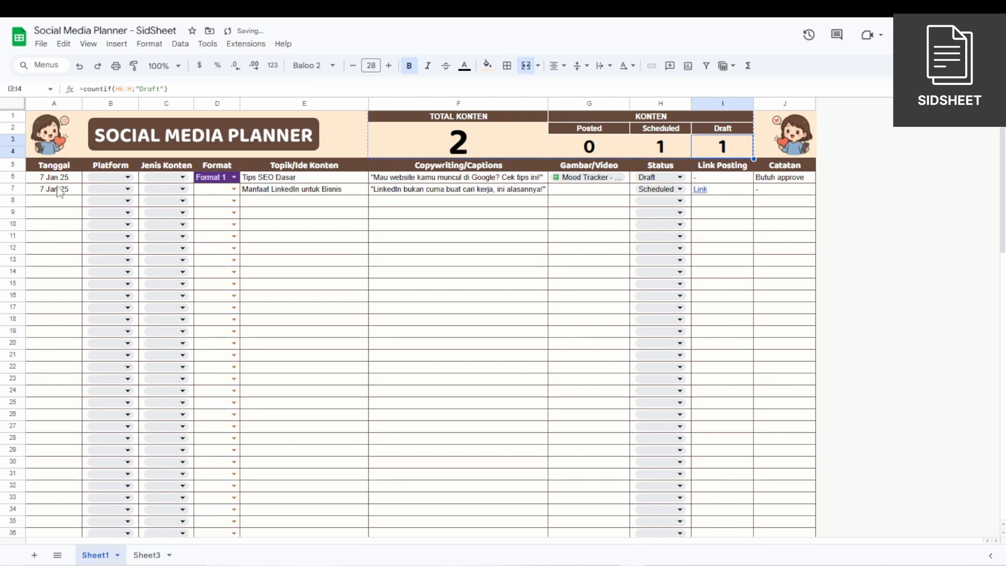
pyautogui.moveTo(60, 168); pyautogui.dragTo(798, 168)
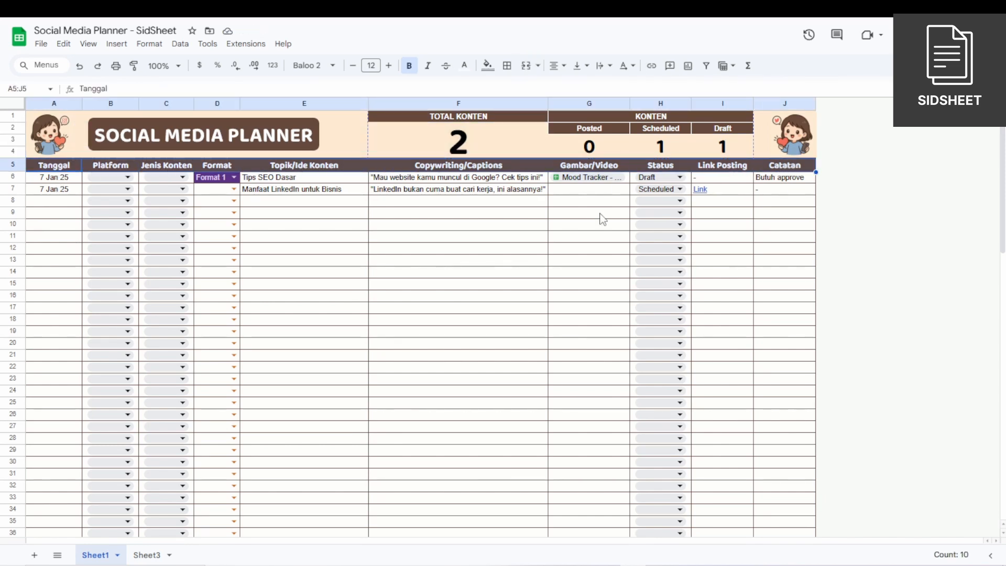
pyautogui.click(149, 555)
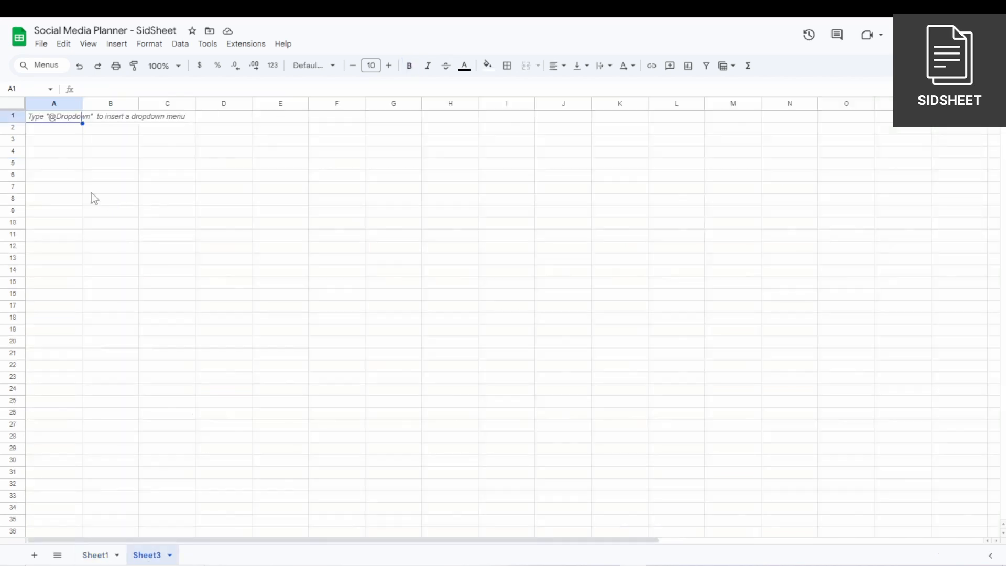
pyautogui.click(54, 164)
pyautogui.write('Tanggal\tPlatform\tJenis Konten\tFormat\tTopik/Ide Konten\tCopywriting/Caption\tGambar/Video\tStatus\tLink Posting\tCatatan')
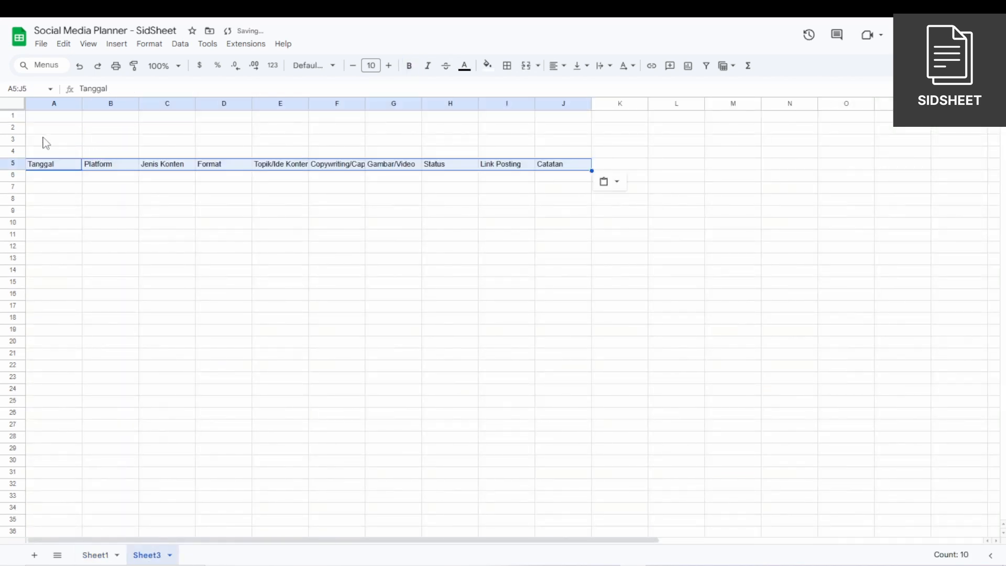
pyautogui.click(61, 138)
pyautogui.click(58, 129)
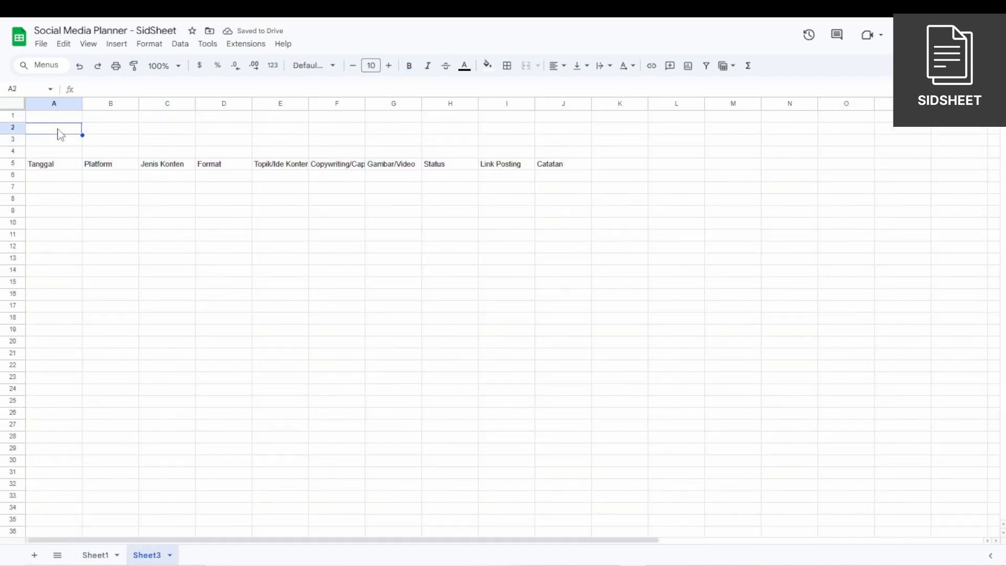
pyautogui.moveTo(62, 116); pyautogui.dragTo(79, 149)
pyautogui.press('Right')
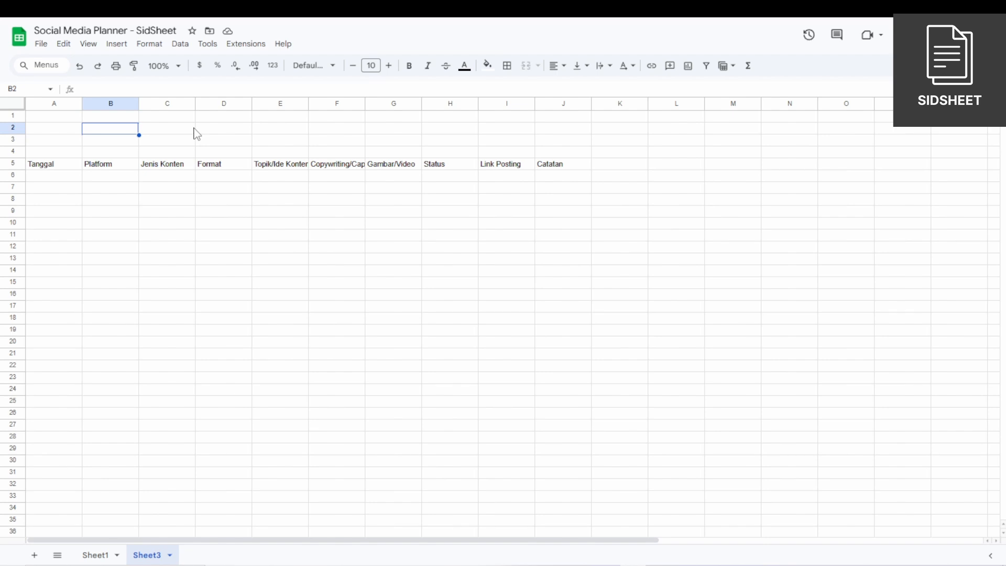
# Step: Fit the widths of the Copywriting/Captions and Topik/Ide Konten columns to their heading text
pyautogui.doubleClick(365, 103)
pyautogui.doubleClick(308, 104)
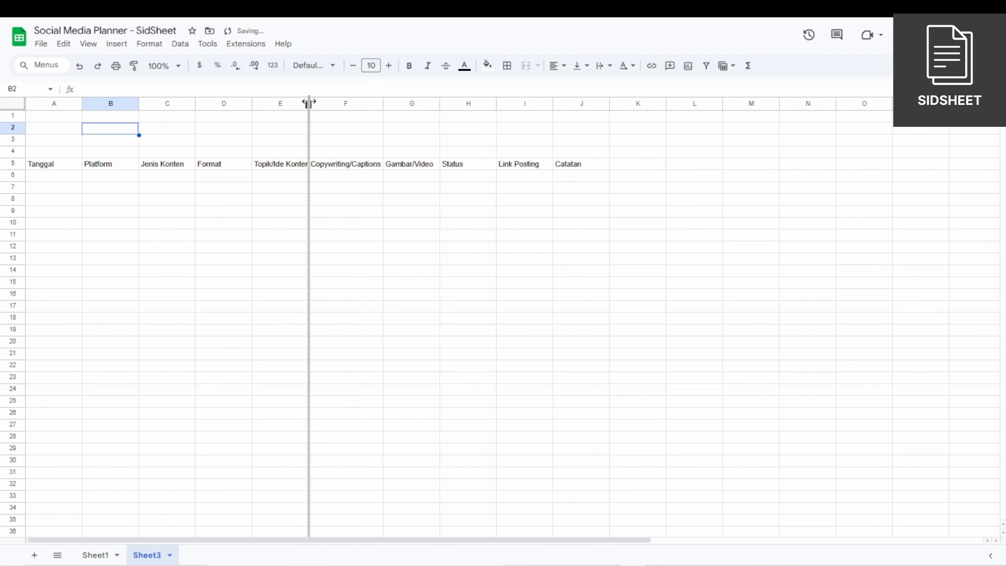
pyautogui.click(250, 235)
# Step: Apply alternating colors to A5:J50 using the custom style with the dark brown header
pyautogui.click(58, 165)
pyautogui.moveTo(707, 299); pyautogui.dragTo(595, 296)
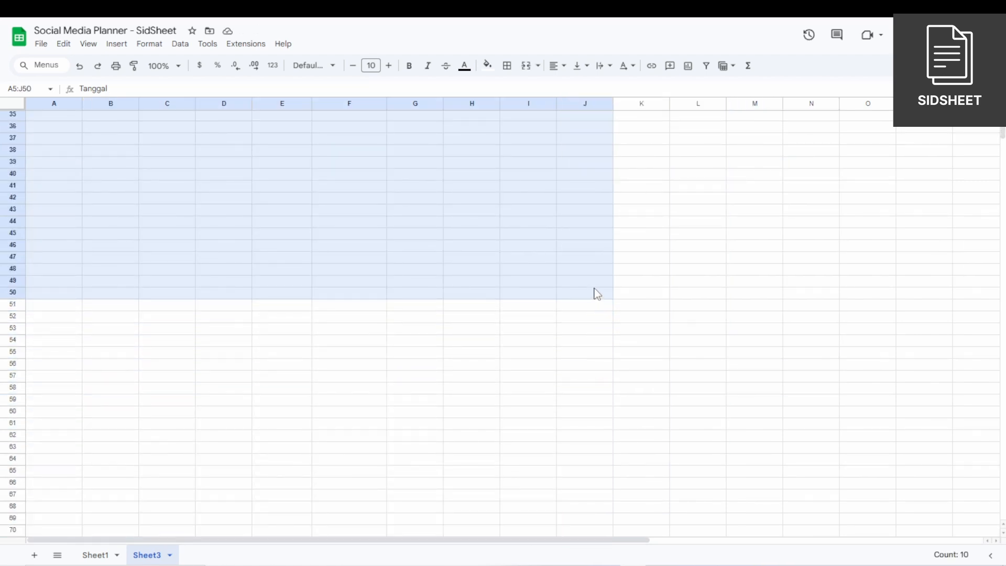
pyautogui.scroll(10, 479, 241)
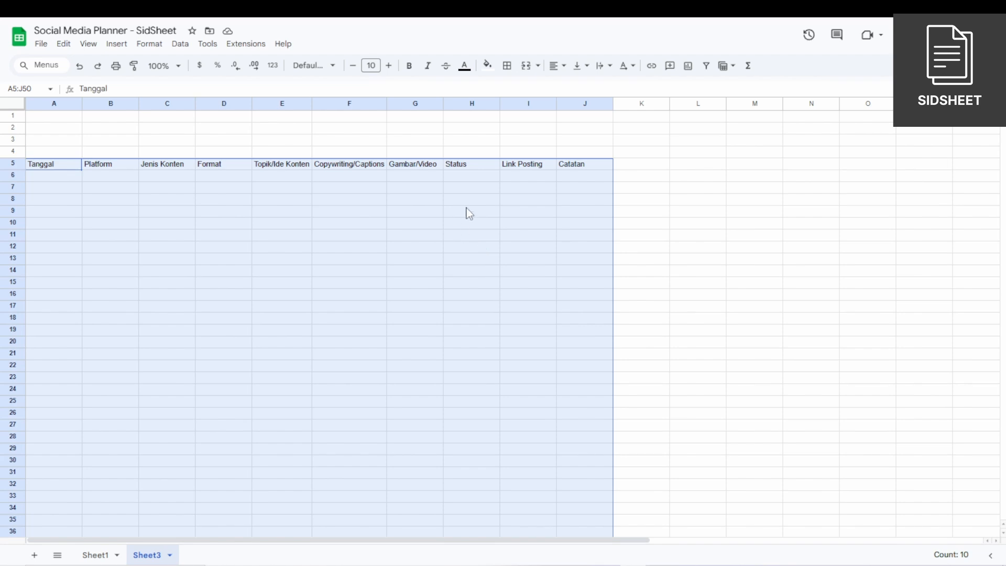
pyautogui.click(143, 45)
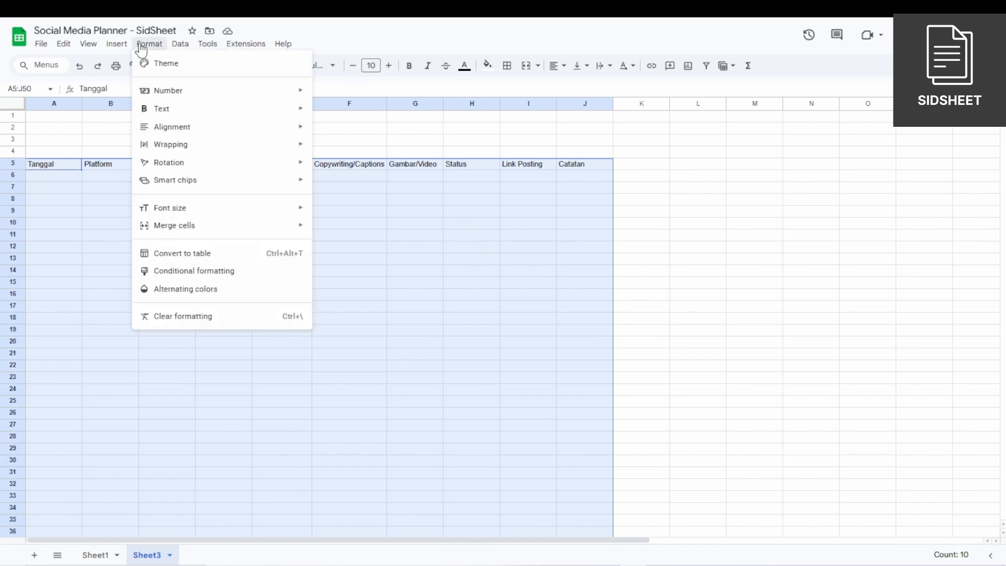
pyautogui.click(216, 292)
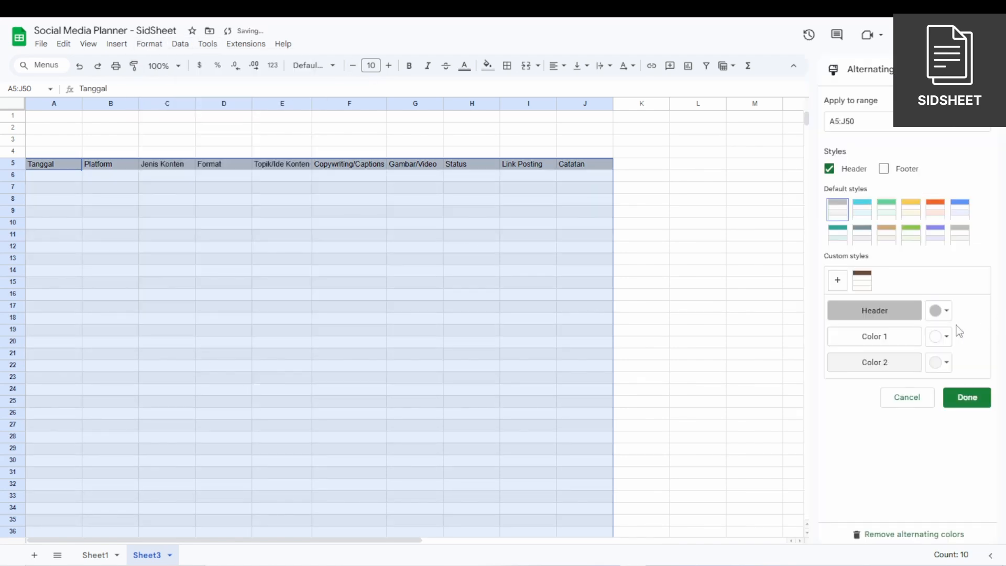
pyautogui.click(861, 283)
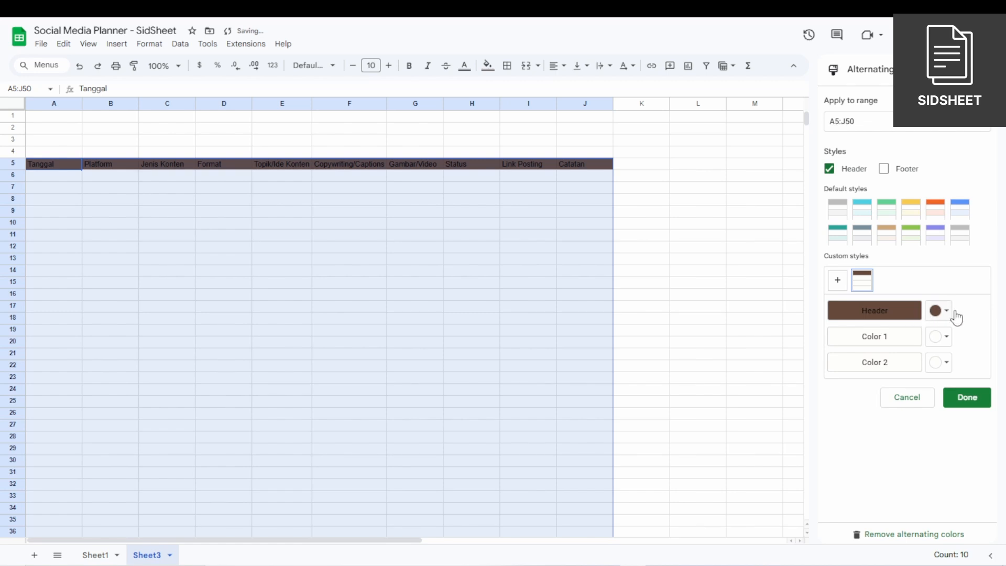
pyautogui.click(948, 312)
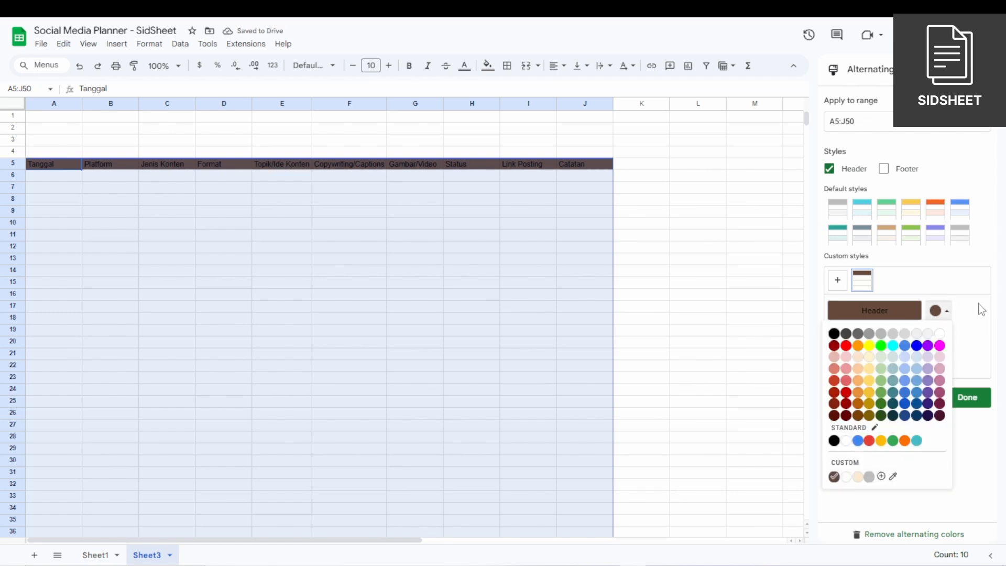
pyautogui.click(972, 314)
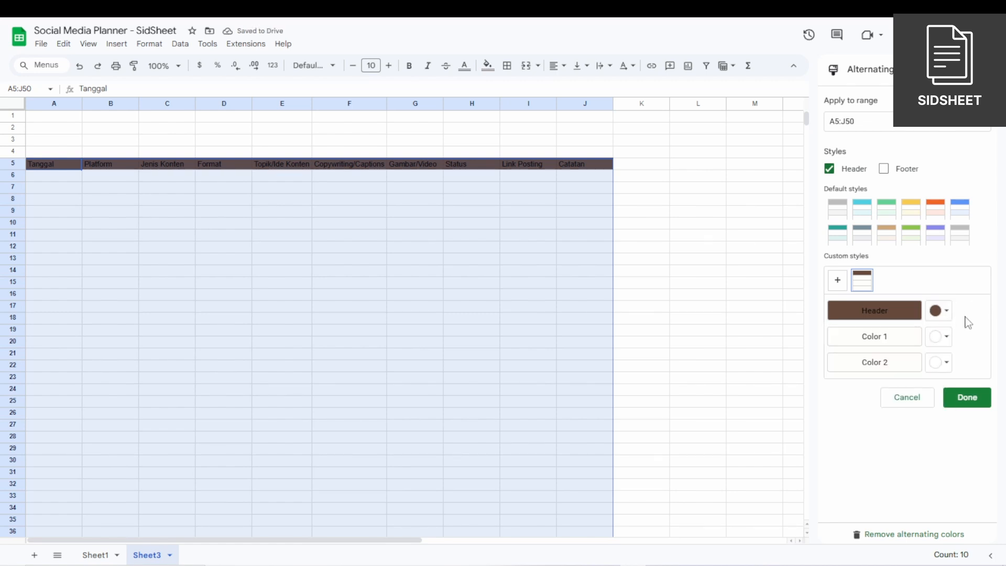
pyautogui.click(969, 397)
pyautogui.click(162, 192)
# Step: Make the headings in A5:J5 bold with white text
pyautogui.click(54, 165)
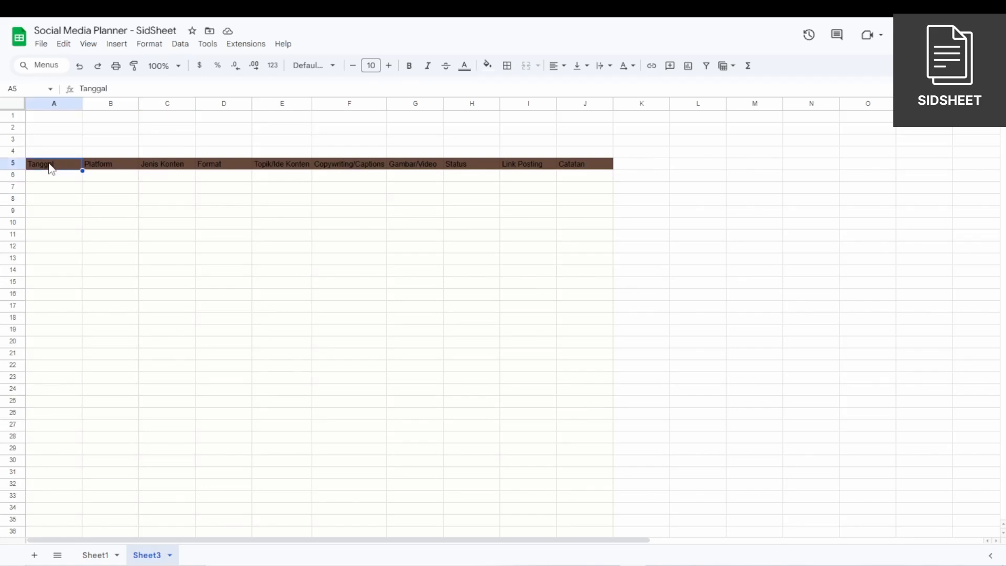
pyautogui.keyDown('shift'); pyautogui.click(592, 167); pyautogui.keyUp('shift')
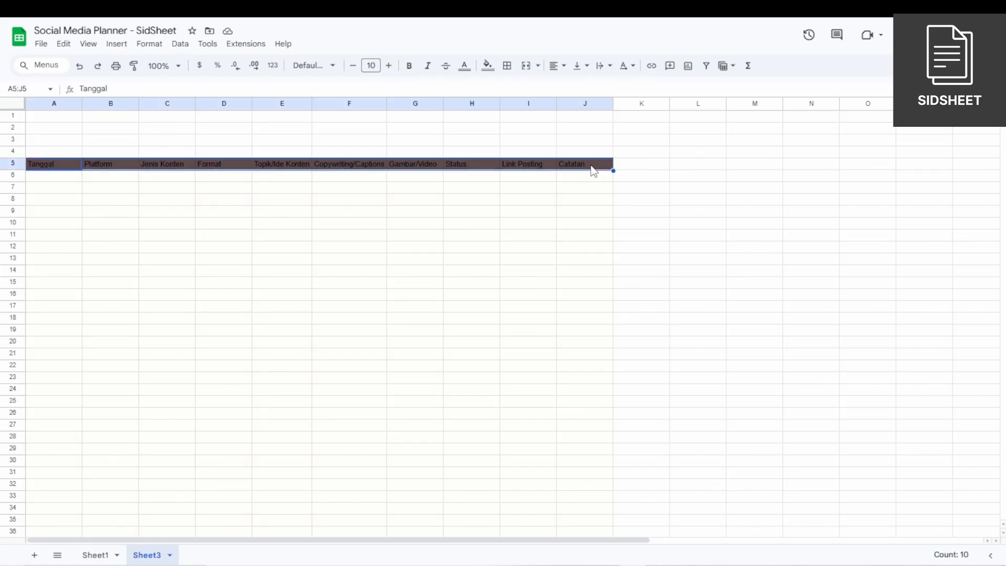
pyautogui.hotkey('ctrl', 'b')
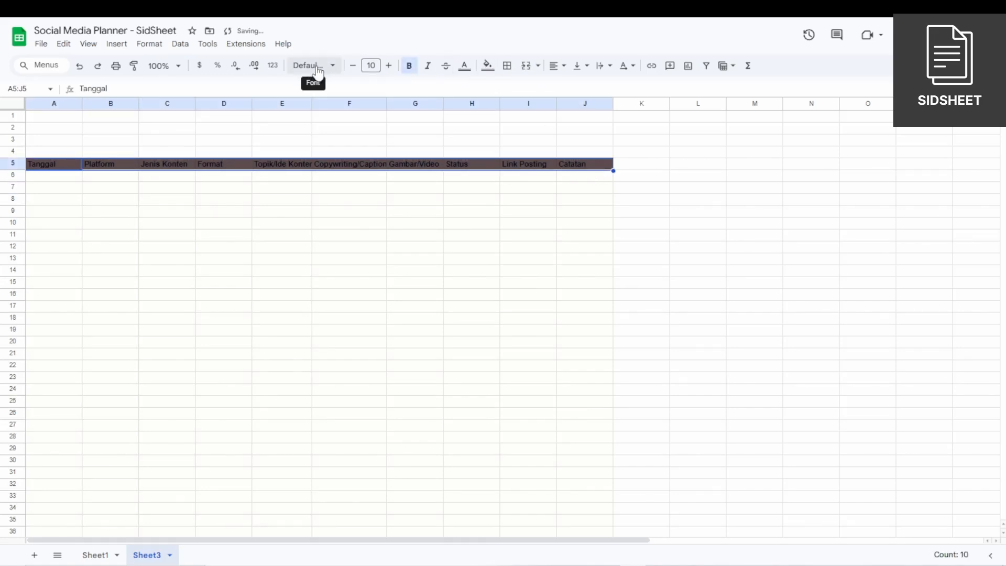
pyautogui.click(464, 65)
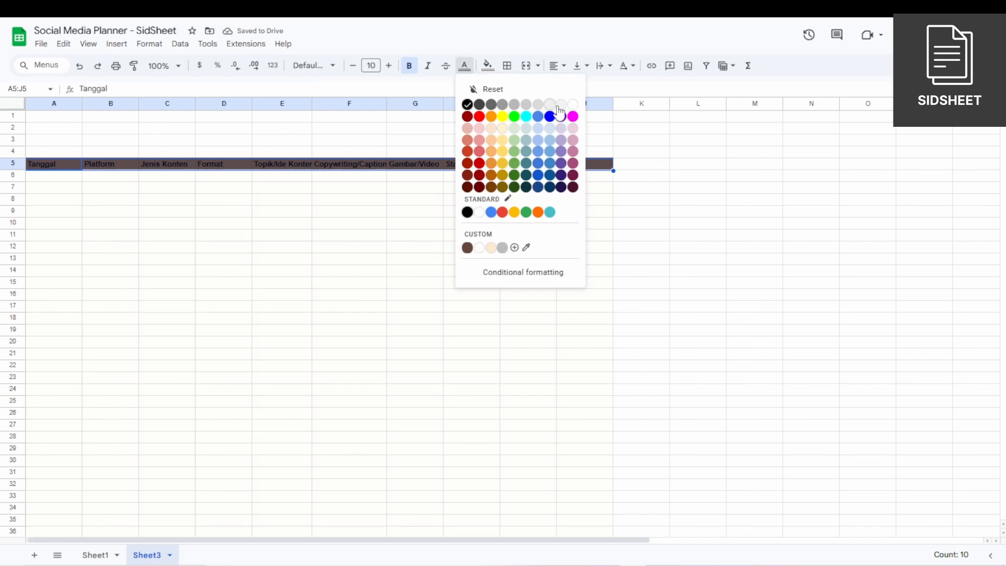
pyautogui.click(573, 104)
# Step: Center the headings in A5:J5 horizontally and set their font to Baloo 2
pyautogui.click(556, 65)
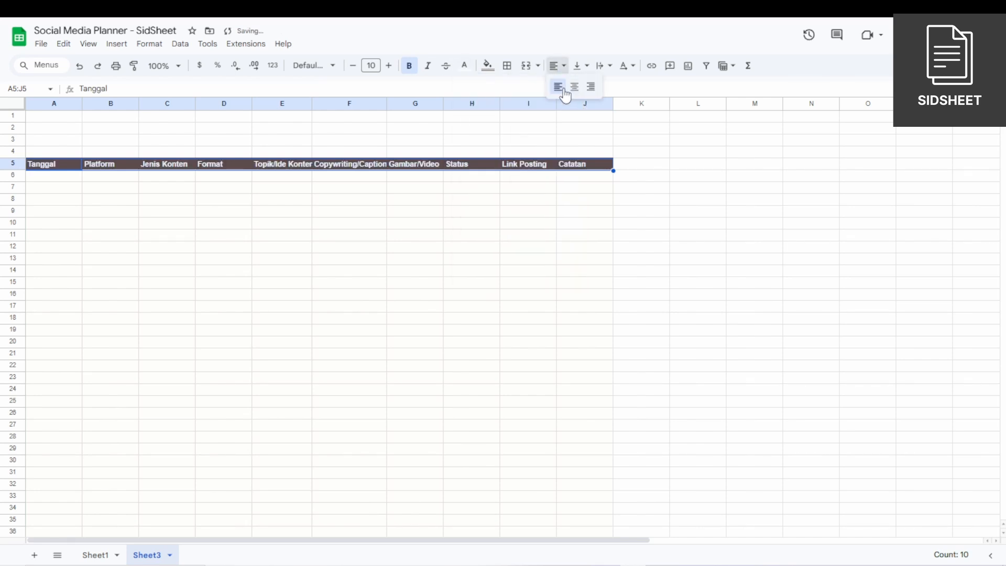
pyautogui.click(570, 87)
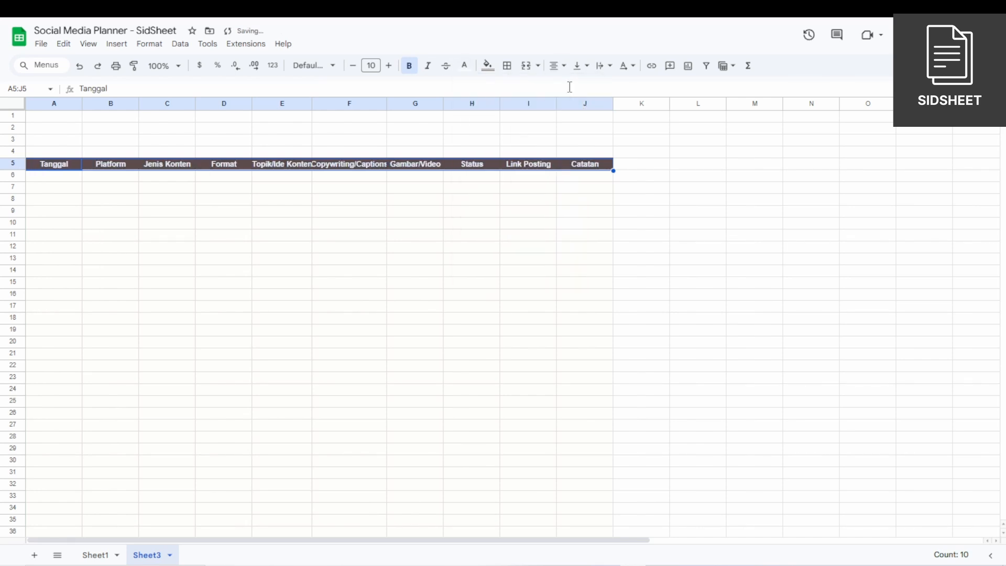
pyautogui.click(326, 66)
pyautogui.click(335, 184)
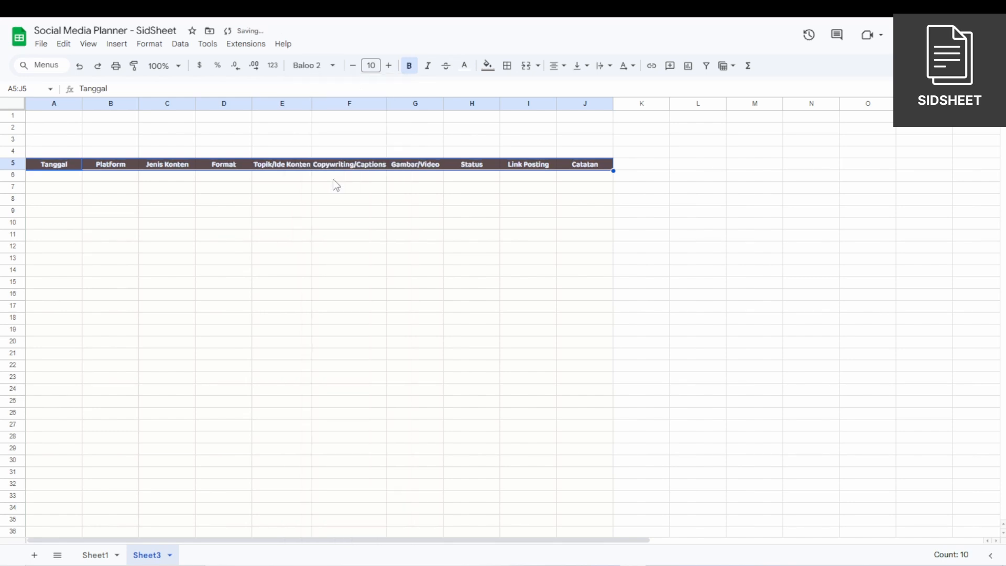
pyautogui.click(191, 213)
# Step: Apply borders to all cells of the table range A5:J50 using the custom dark brown border color
pyautogui.moveTo(72, 166); pyautogui.dragTo(589, 401)
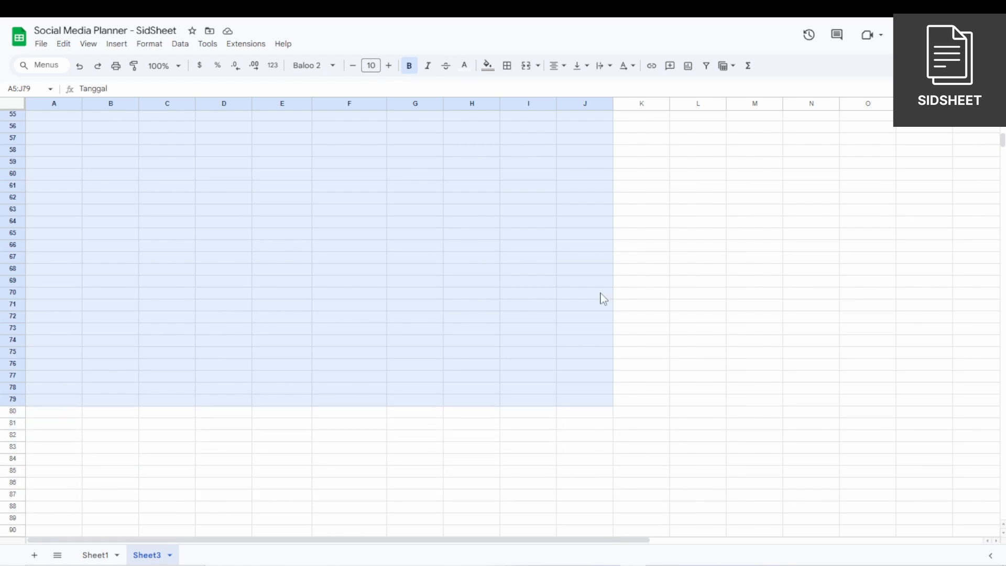
pyautogui.moveTo(602, 299); pyautogui.dragTo(602, 471)
pyautogui.scroll(6, 524, 293)
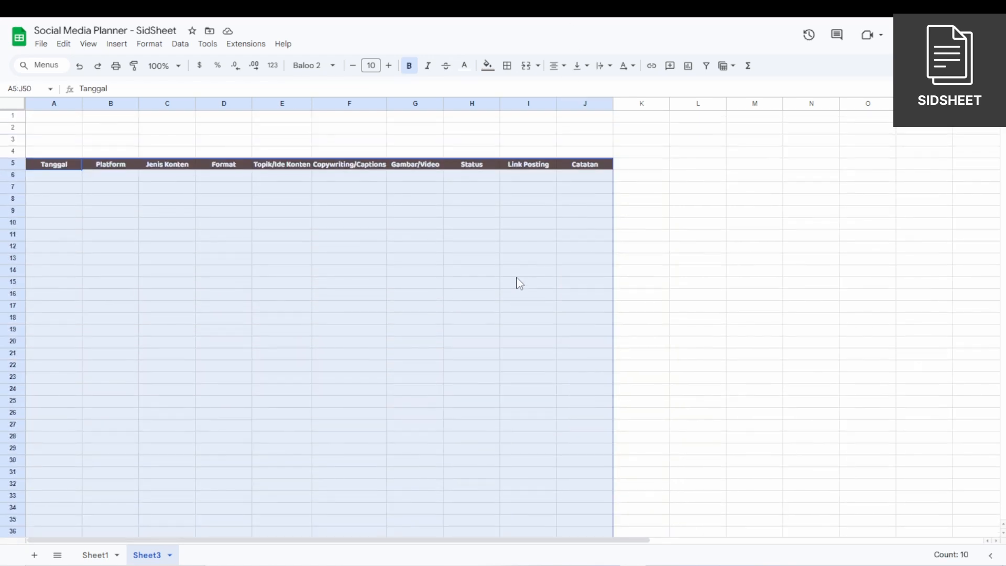
pyautogui.click(506, 67)
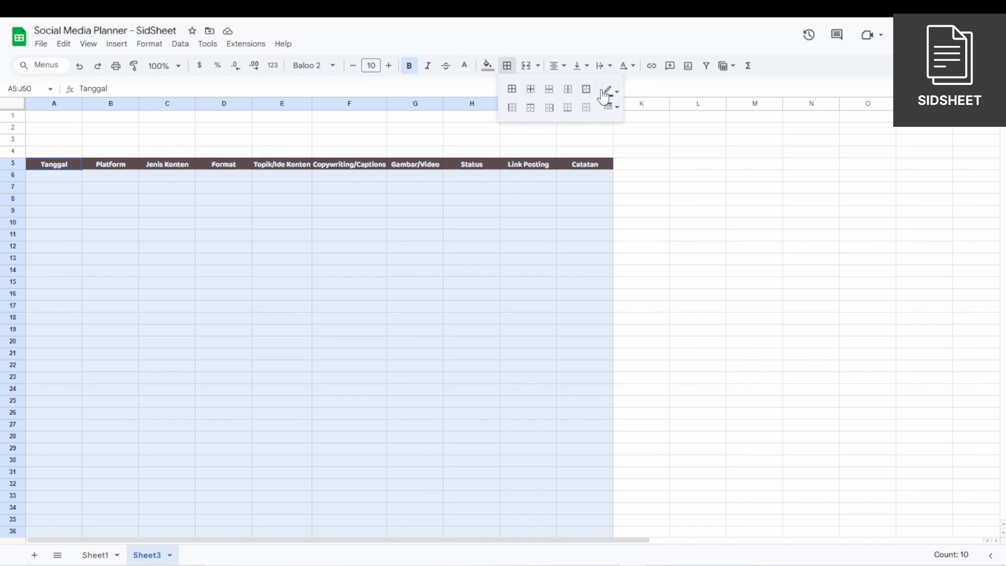
pyautogui.click(606, 93)
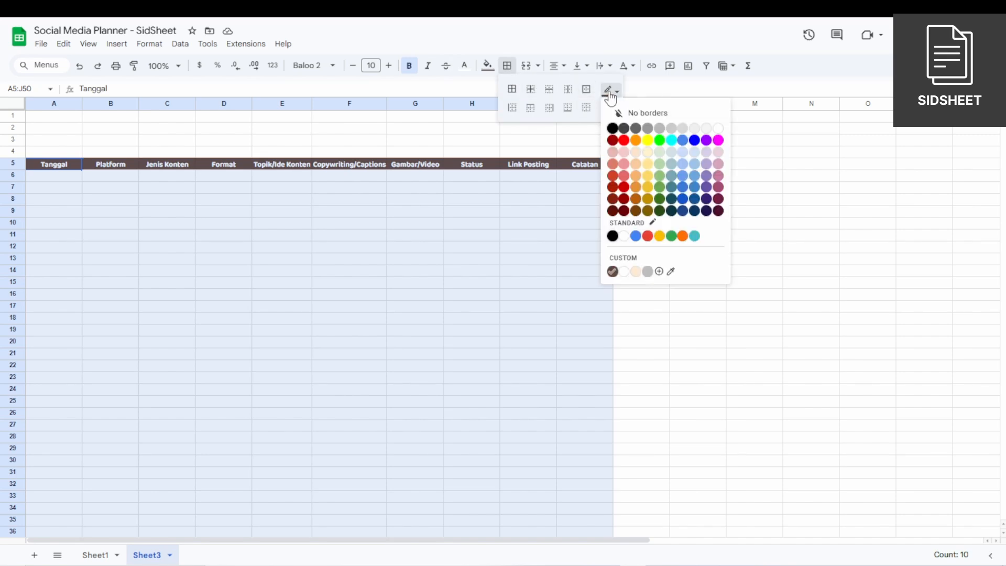
pyautogui.click(612, 272)
pyautogui.click(560, 373)
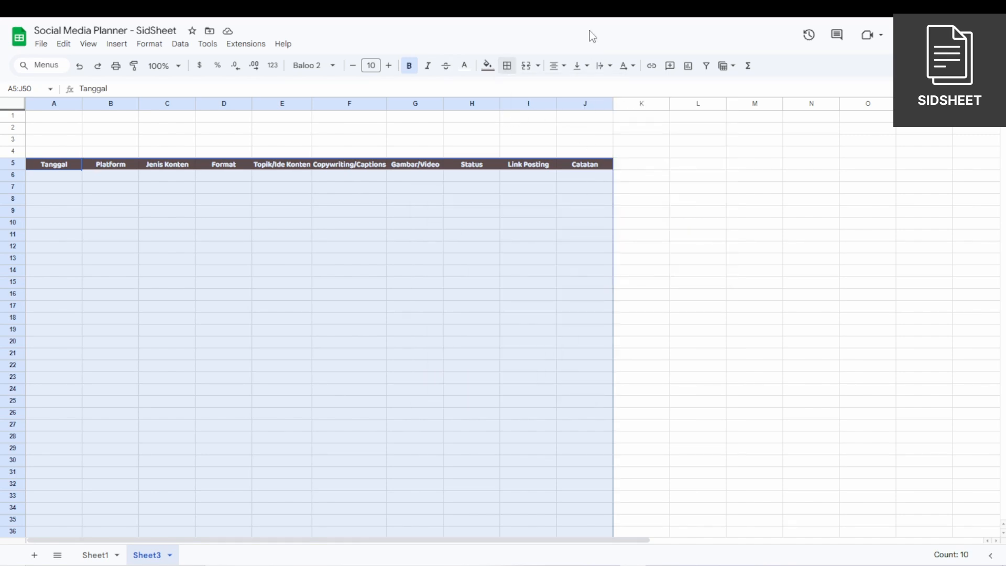
pyautogui.click(506, 65)
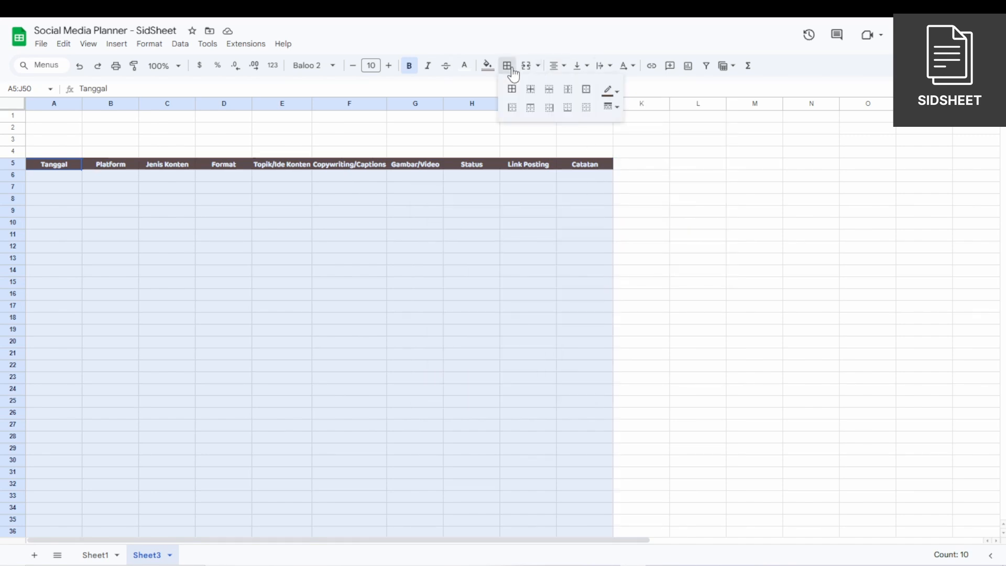
pyautogui.click(511, 90)
pyautogui.click(189, 223)
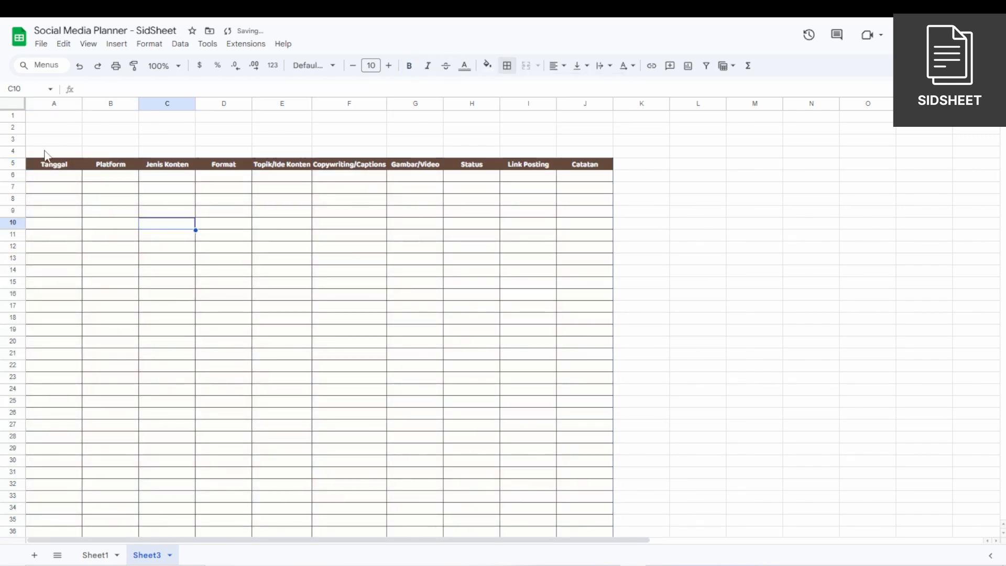
# Step: Fill the area above the headings, A1:J4, with the custom light cream color
pyautogui.moveTo(43, 115); pyautogui.dragTo(603, 148)
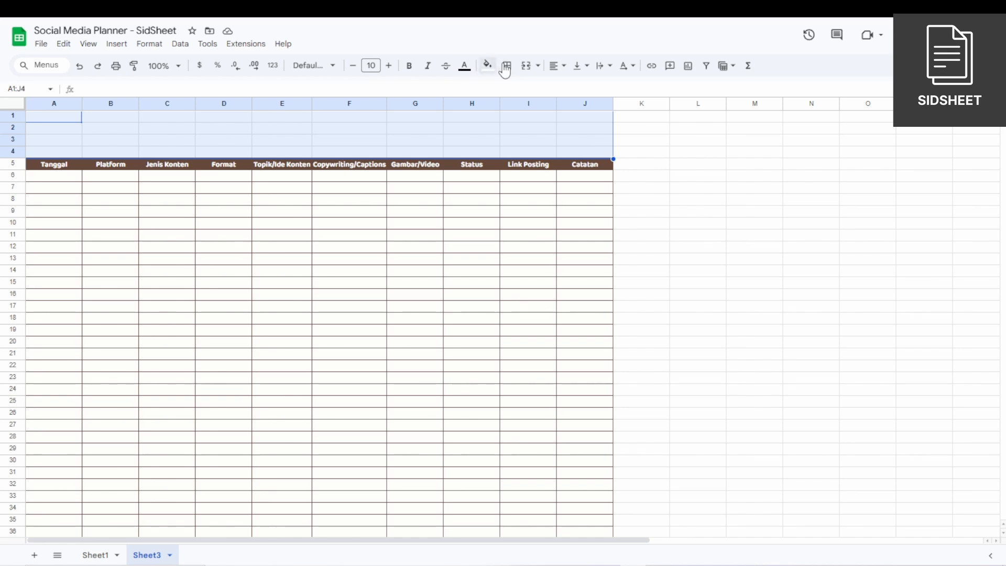
pyautogui.click(487, 65)
pyautogui.click(510, 248)
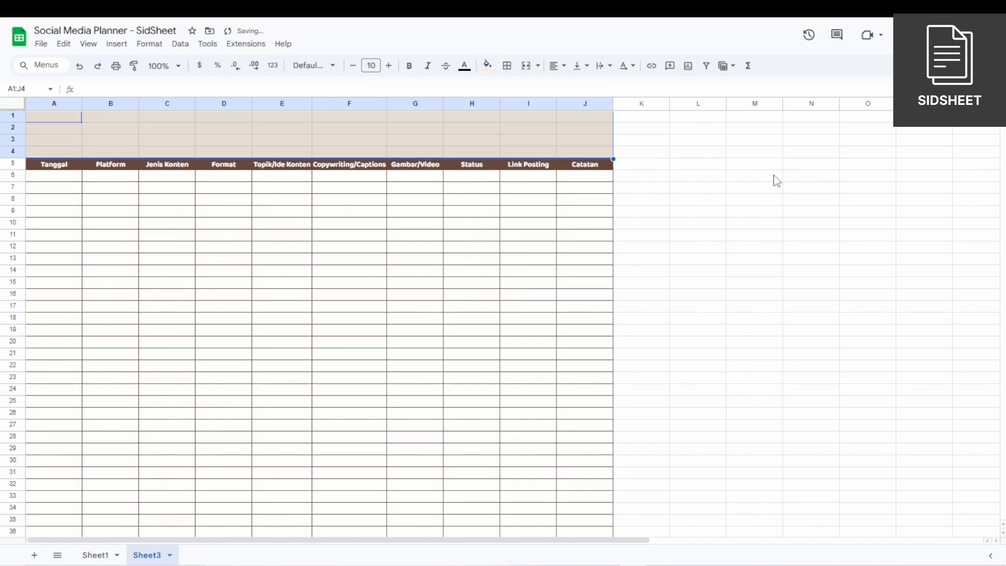
pyautogui.click(777, 181)
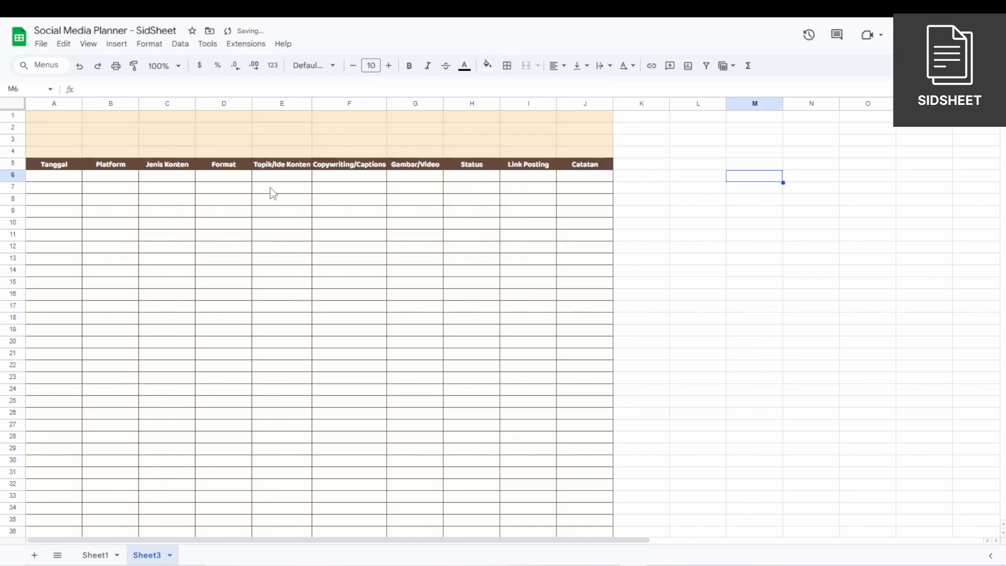
# Step: Enter the date 1/1/2025 in cell A6 under Tanggal
pyautogui.click(65, 177)
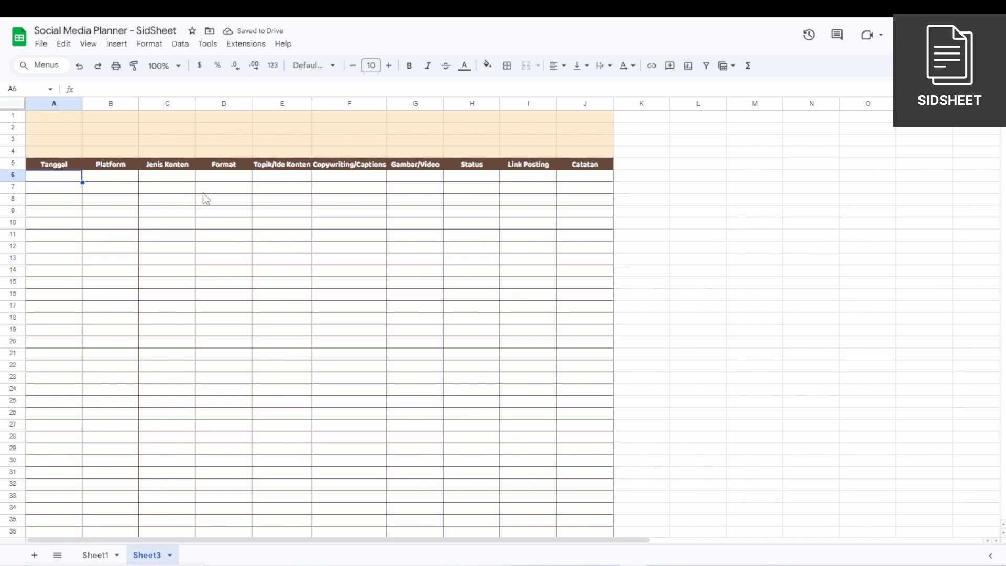
pyautogui.doubleClick(60, 176)
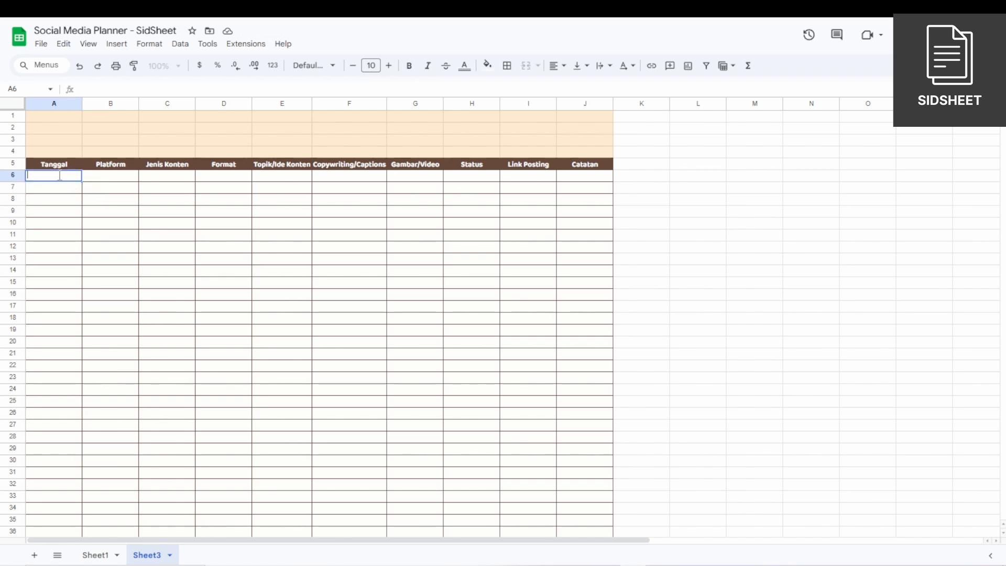
pyautogui.write('1/1/2025')
pyautogui.press('Return')
# Step: Give A6 a custom date format with day, abbreviated month and year, separated by spaces instead of slashes
pyautogui.click(61, 179)
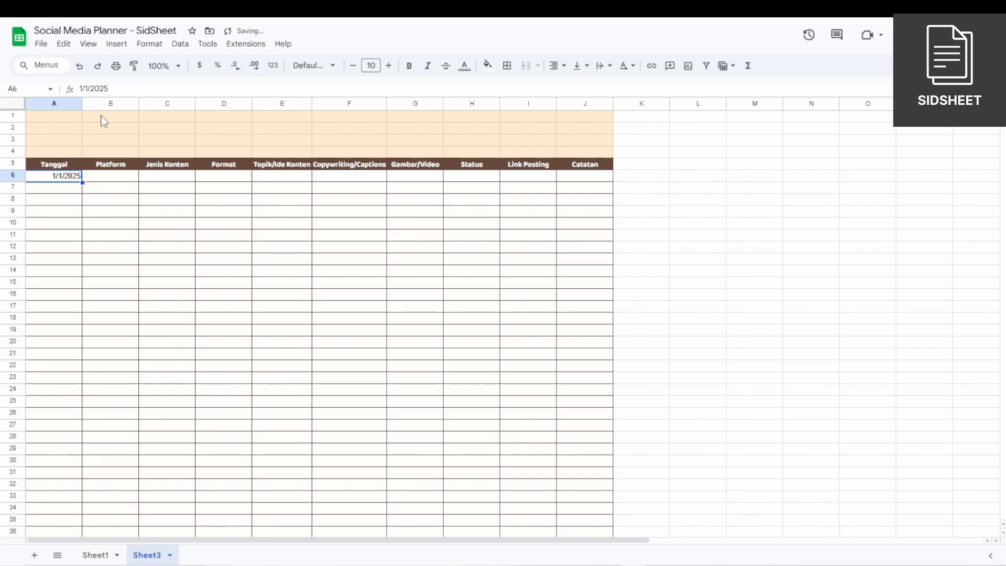
pyautogui.click(157, 46)
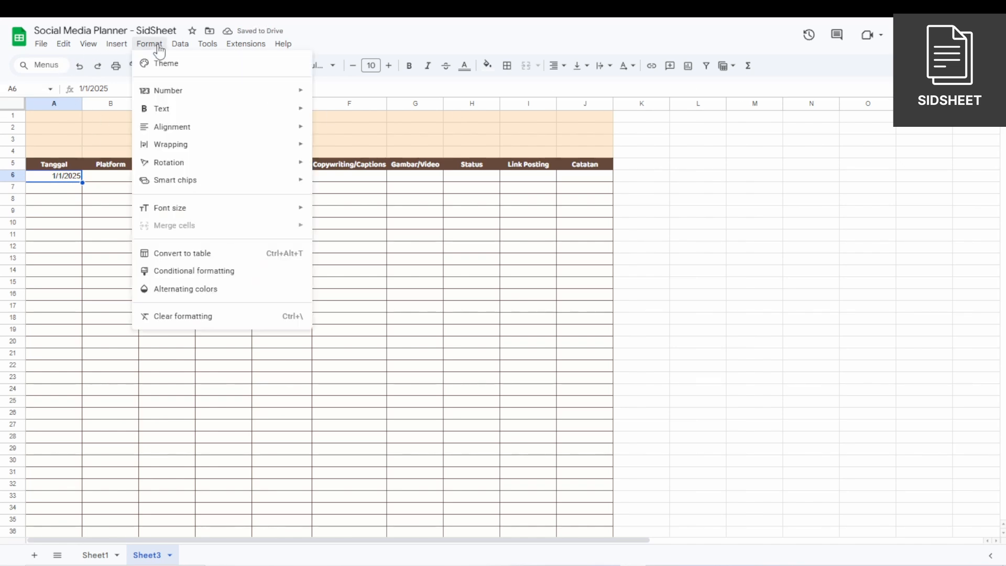
pyautogui.moveTo(247, 212)
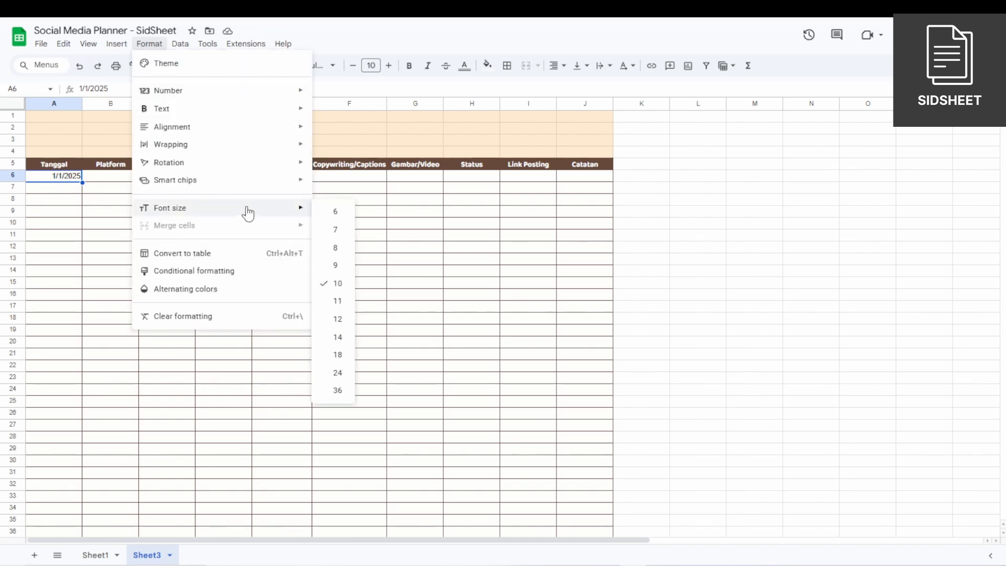
pyautogui.moveTo(223, 96)
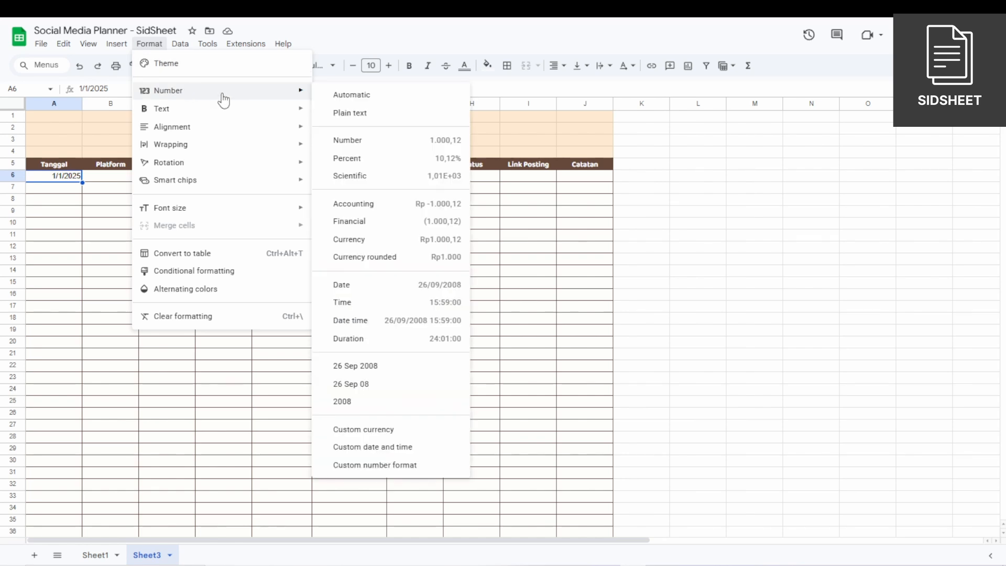
pyautogui.click(367, 446)
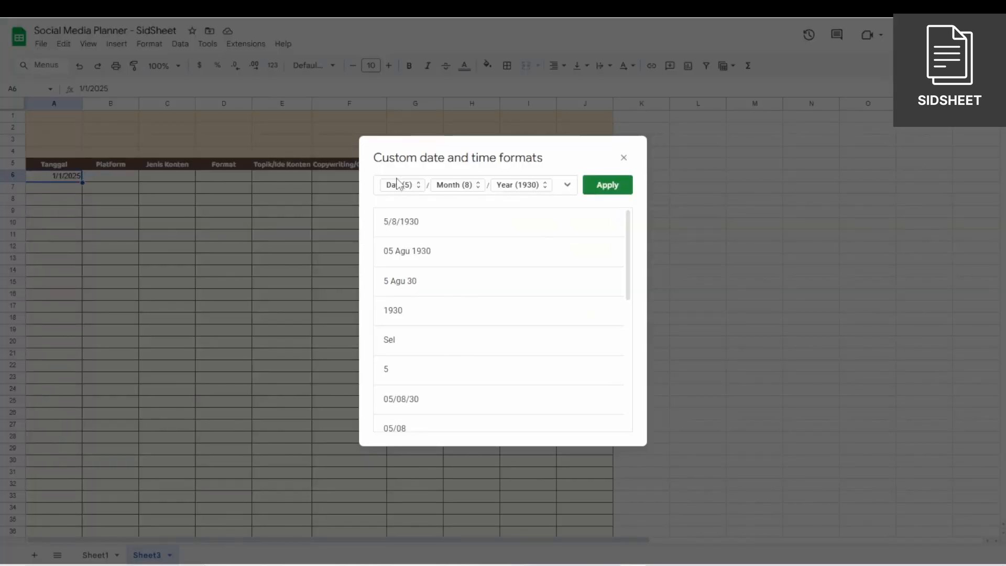
pyautogui.click(468, 186)
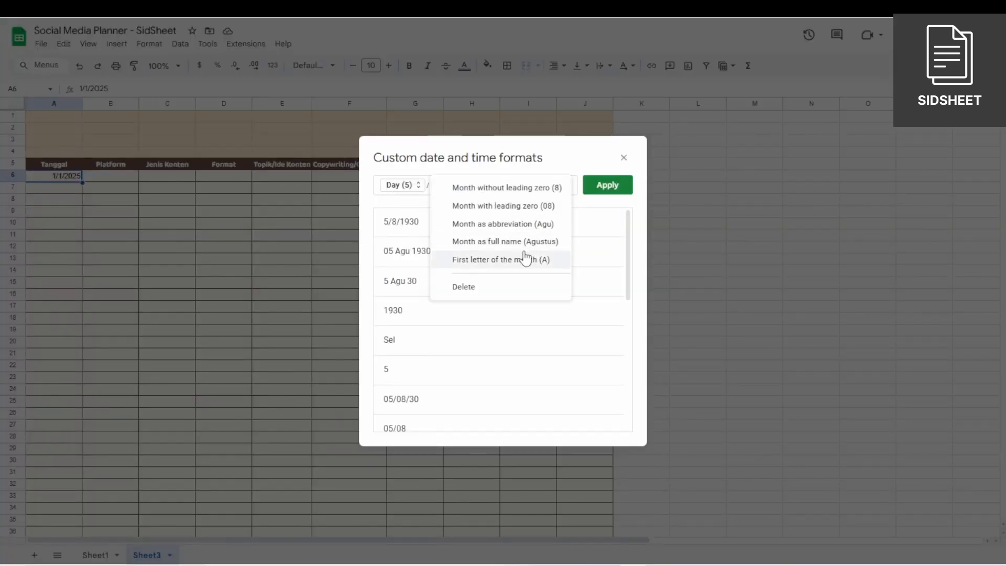
pyautogui.click(518, 224)
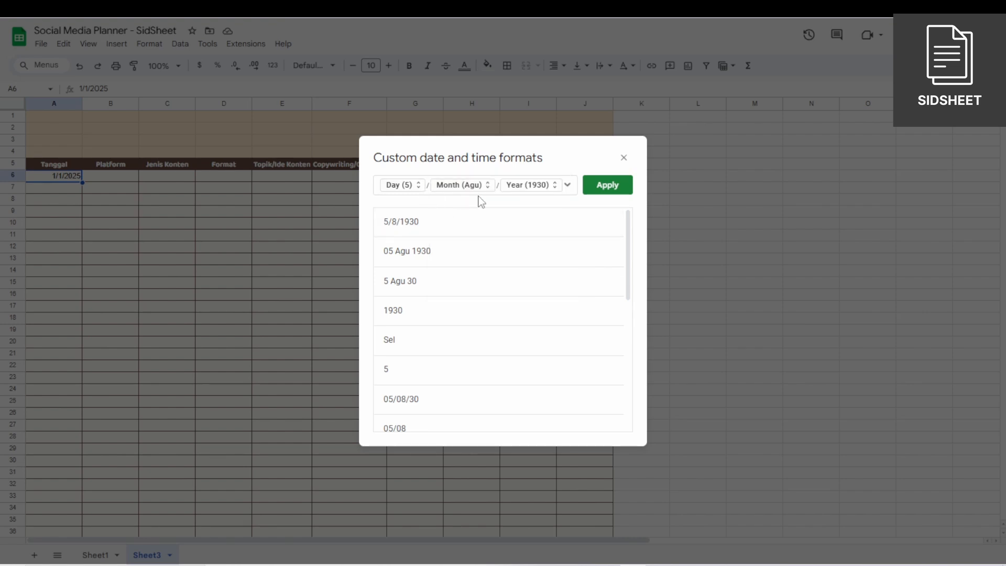
pyautogui.press('Delete')
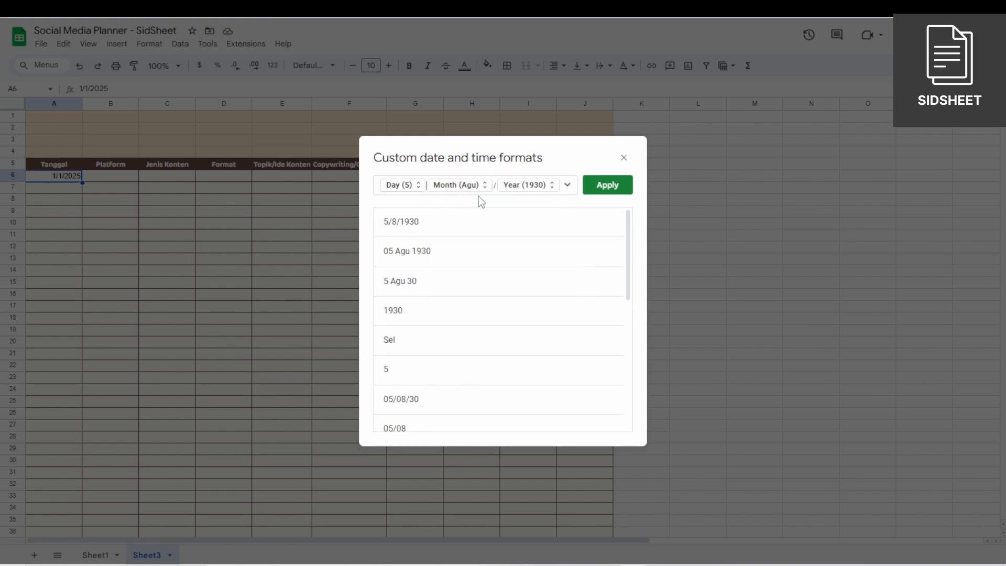
pyautogui.press('Right')
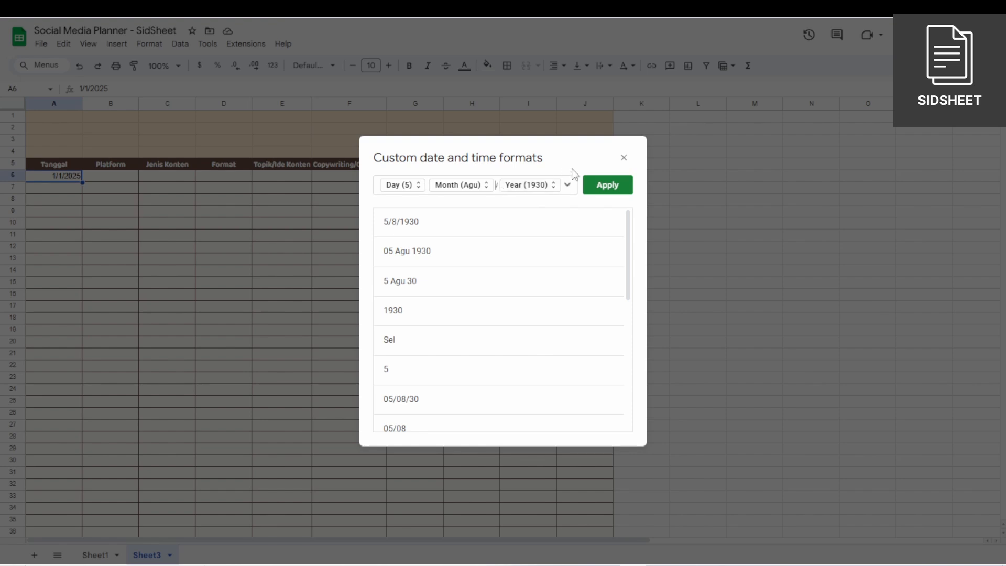
pyautogui.press('Delete')
pyautogui.click(606, 185)
pyautogui.click(67, 212)
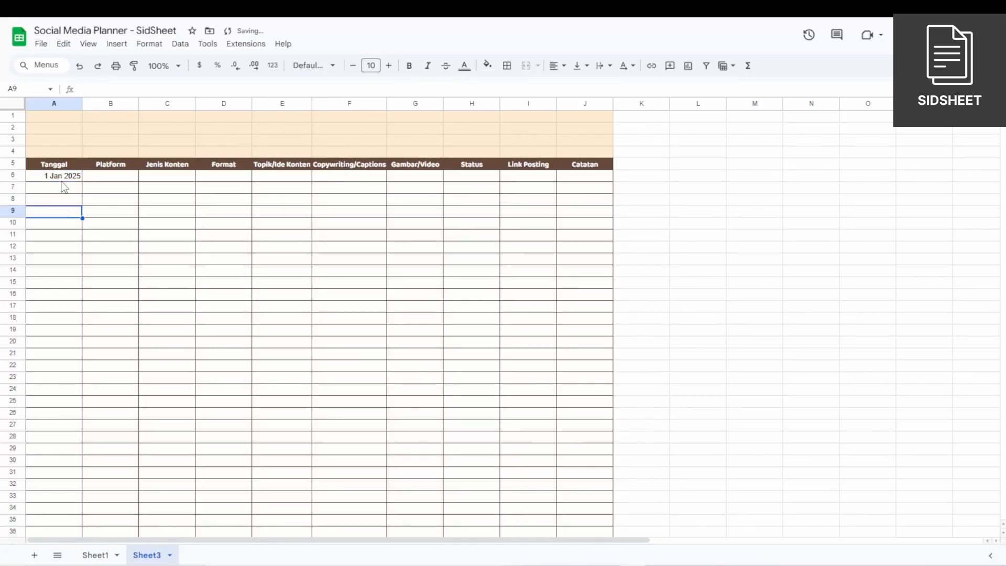
# Step: Copy the date format of A6 down the Tanggal column and fill consecutive dates through 10 Jan 2025 in A15
pyautogui.click(61, 179)
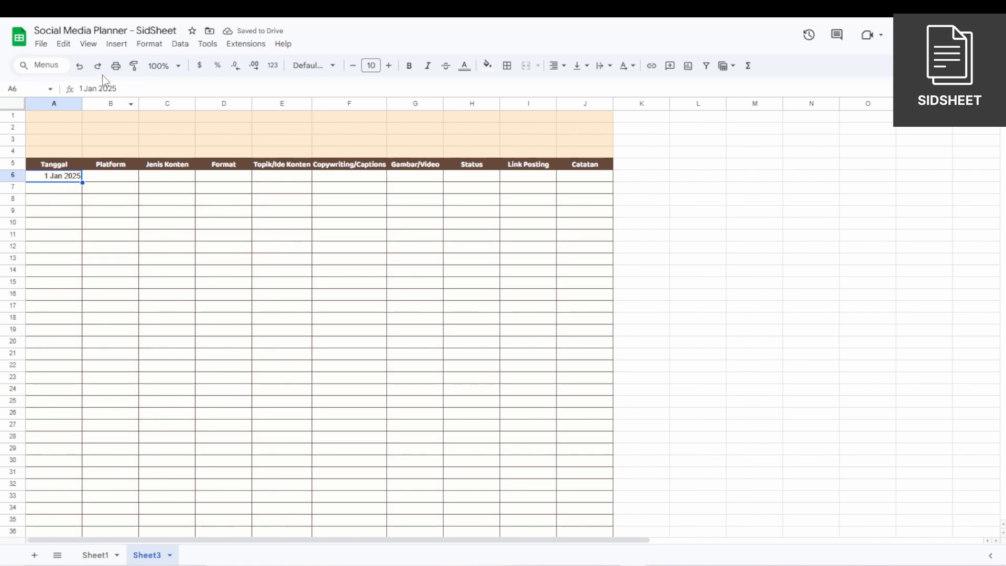
pyautogui.click(134, 67)
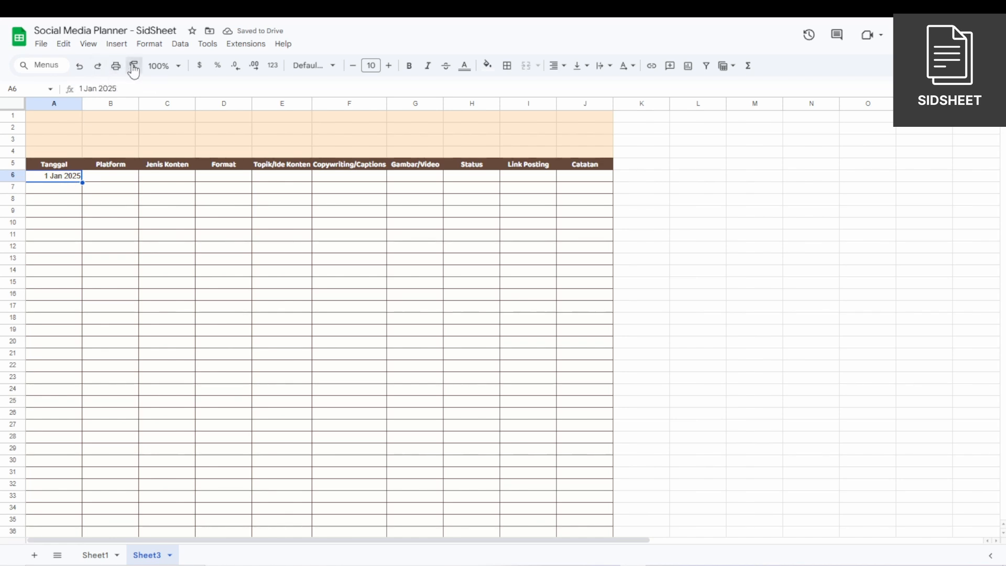
pyautogui.moveTo(70, 190)
pyautogui.mouseDown()
pyautogui.moveTo(52, 526)
pyautogui.moveTo(32, 295)
pyautogui.moveTo(43, 208)
pyautogui.moveTo(83, 192)
pyautogui.moveTo(162, 285)
pyautogui.mouseUp()
pyautogui.scroll(10, 55, 195)
pyautogui.click(54, 189)
pyautogui.click(74, 179)
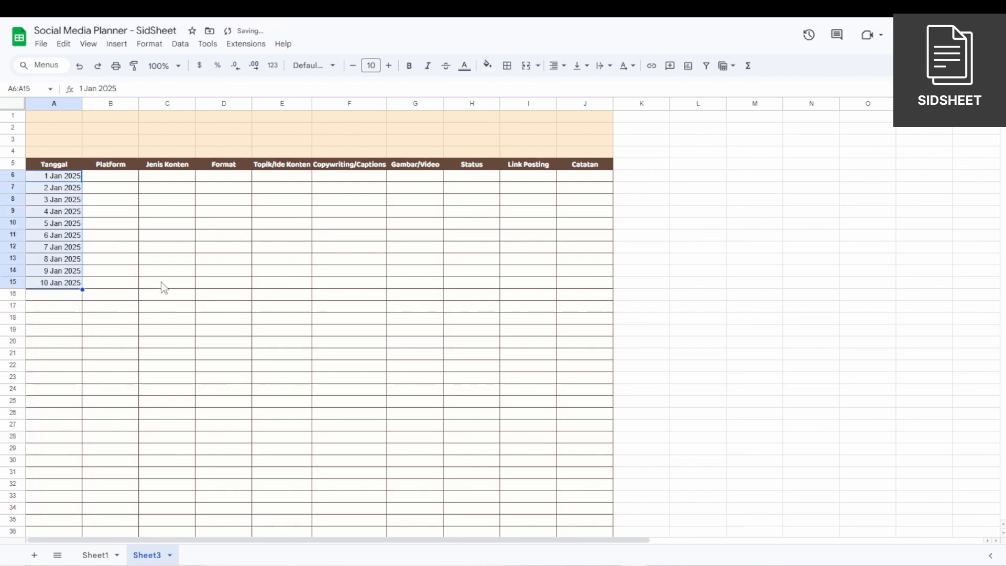
pyautogui.click(135, 284)
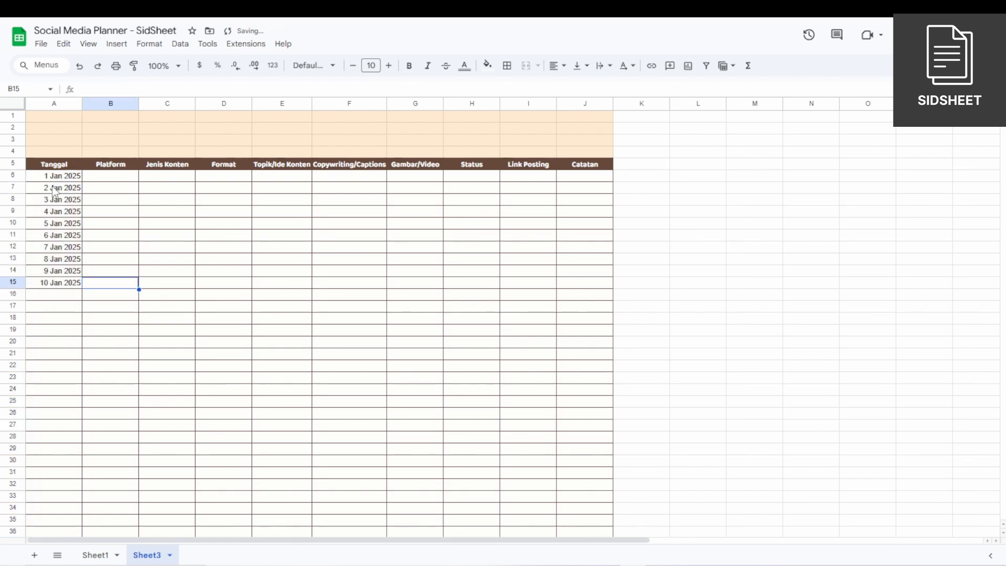
# Step: Insert a dropdown in B6 under Platform, coloring Option 1 dark red and Option 2 brown
pyautogui.click(113, 178)
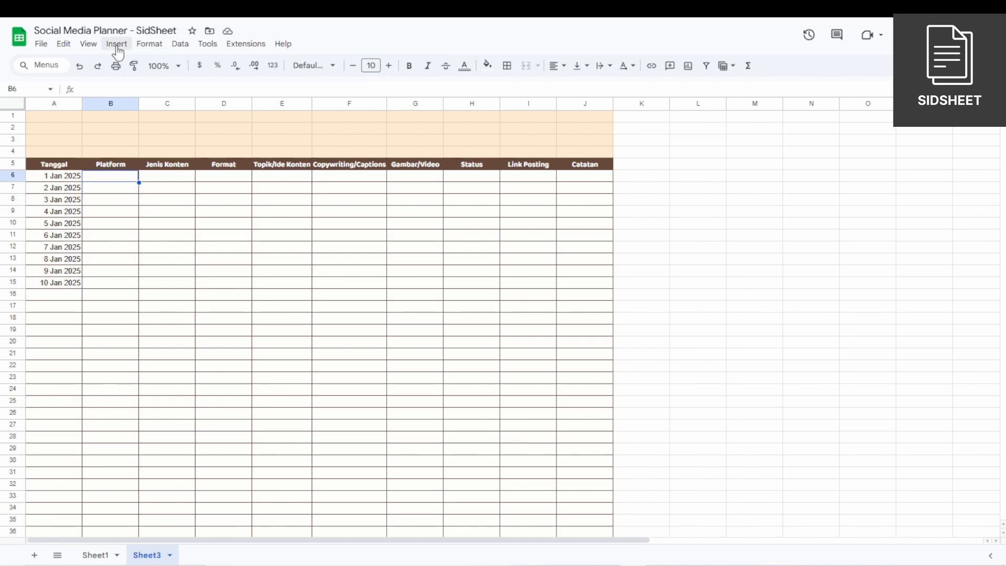
pyautogui.click(149, 44)
pyautogui.moveTo(115, 43)
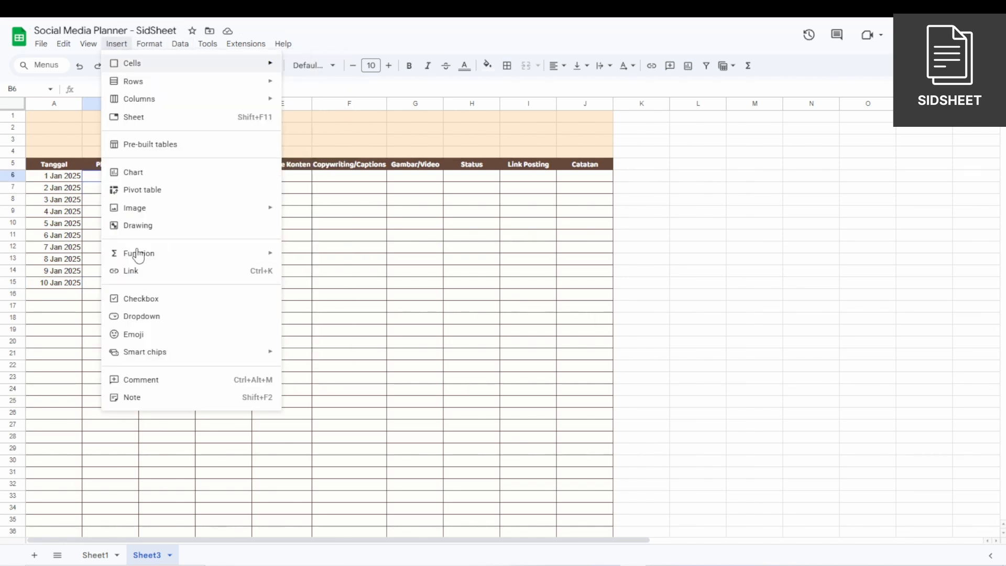
pyautogui.click(173, 317)
pyautogui.click(851, 201)
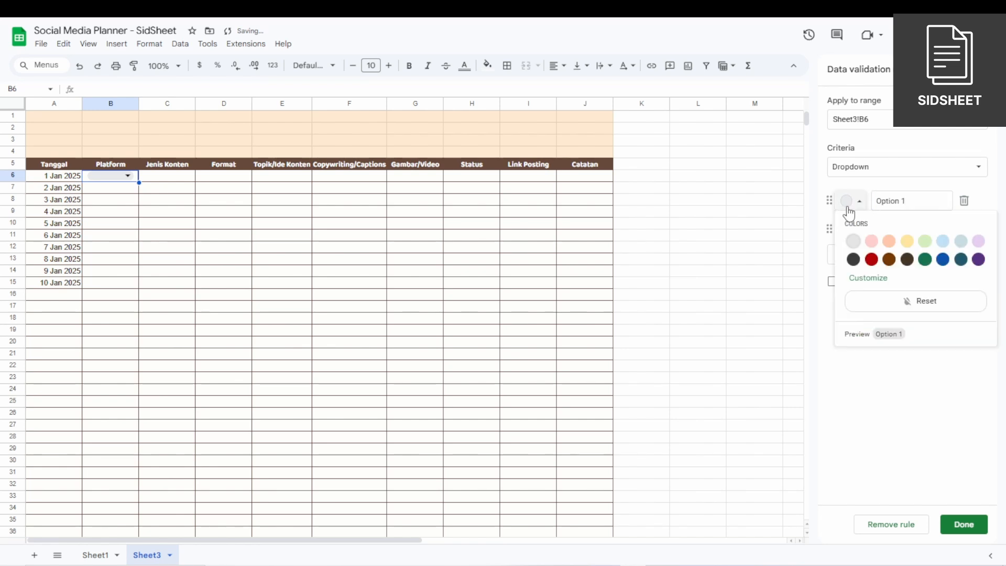
pyautogui.click(871, 259)
pyautogui.click(851, 230)
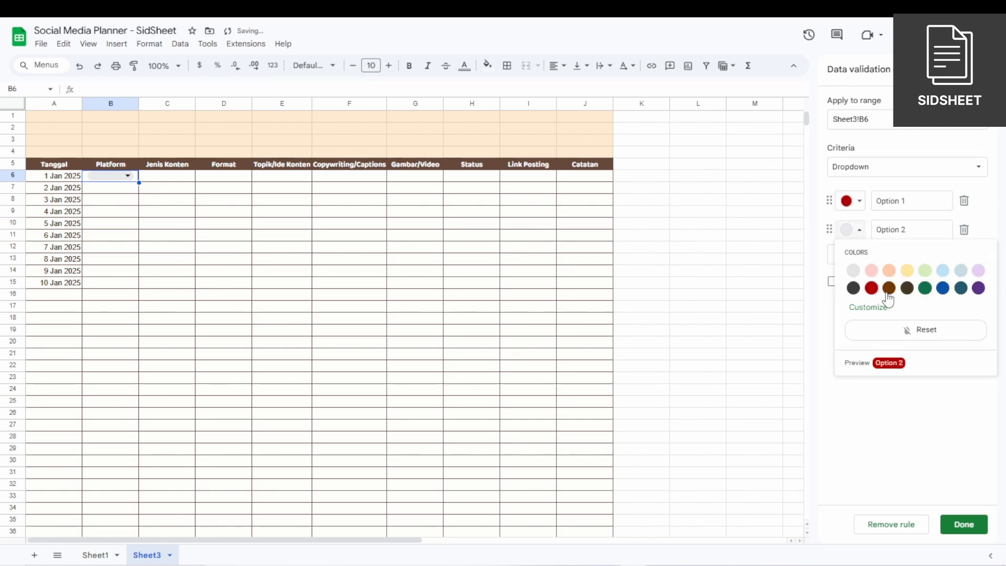
pyautogui.click(889, 288)
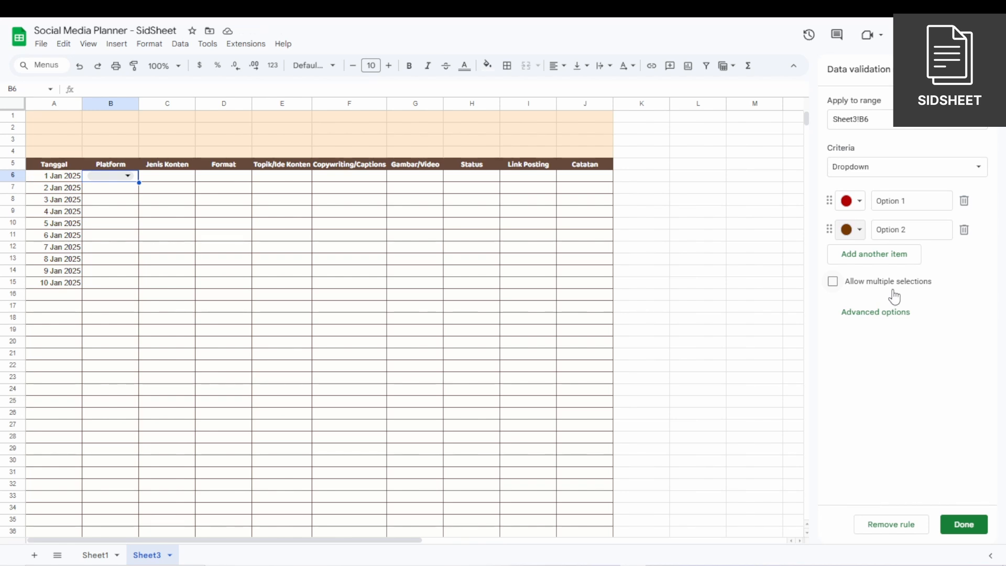
# Step: Allow multiple selections in the B6 dropdown and select both Option 1 and Option 2 in the cell
pyautogui.click(893, 291)
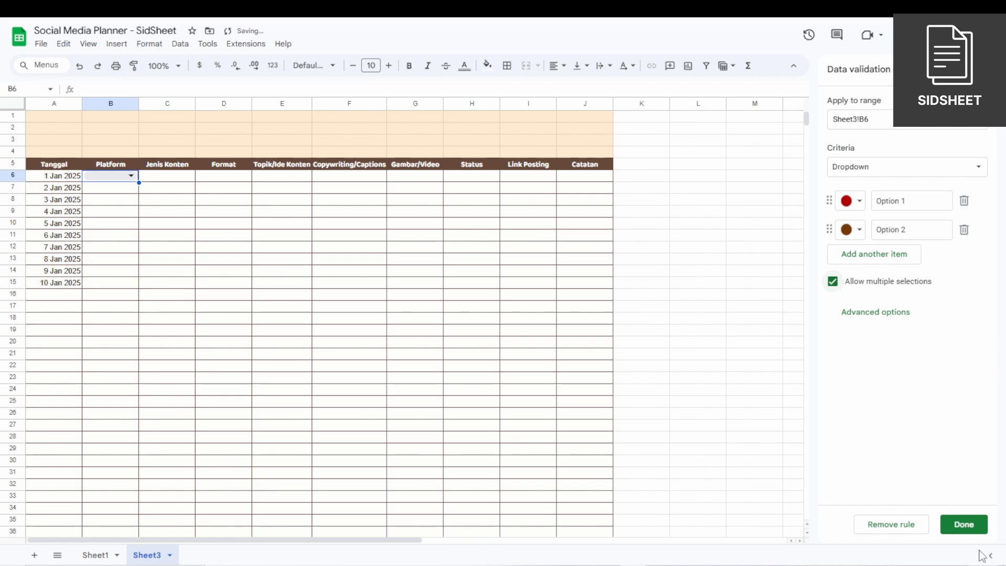
pyautogui.click(132, 177)
pyautogui.click(121, 211)
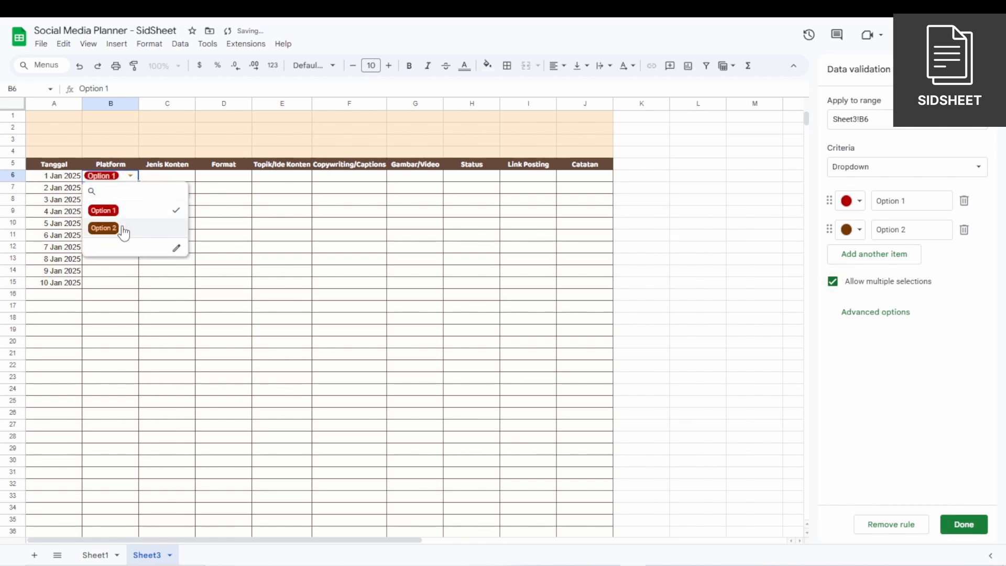
pyautogui.click(123, 229)
pyautogui.click(265, 201)
# Step: Fit the Platform column to its dropdown content and narrow it back to about the width of the Tanggal column
pyautogui.doubleClick(139, 103)
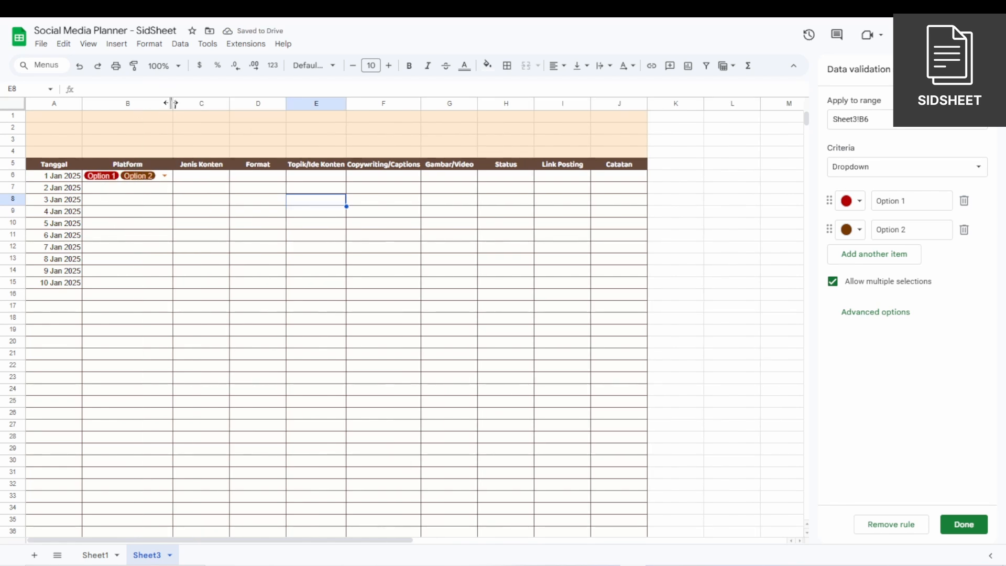
pyautogui.moveTo(172, 104); pyautogui.dragTo(136, 104)
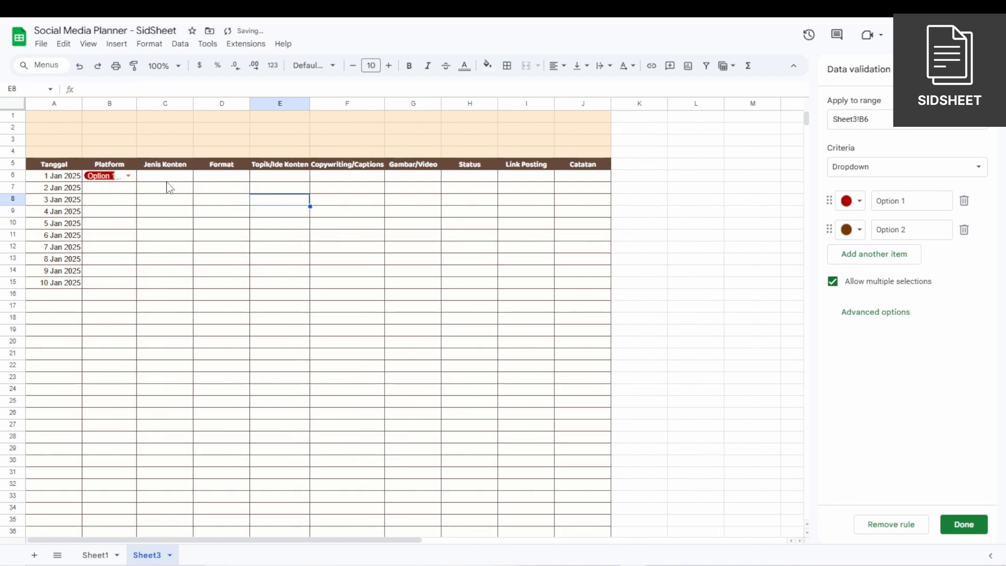
# Step: Insert a dropdown in C6 under Jenis Konten and set its display style to Arrow
pyautogui.click(173, 178)
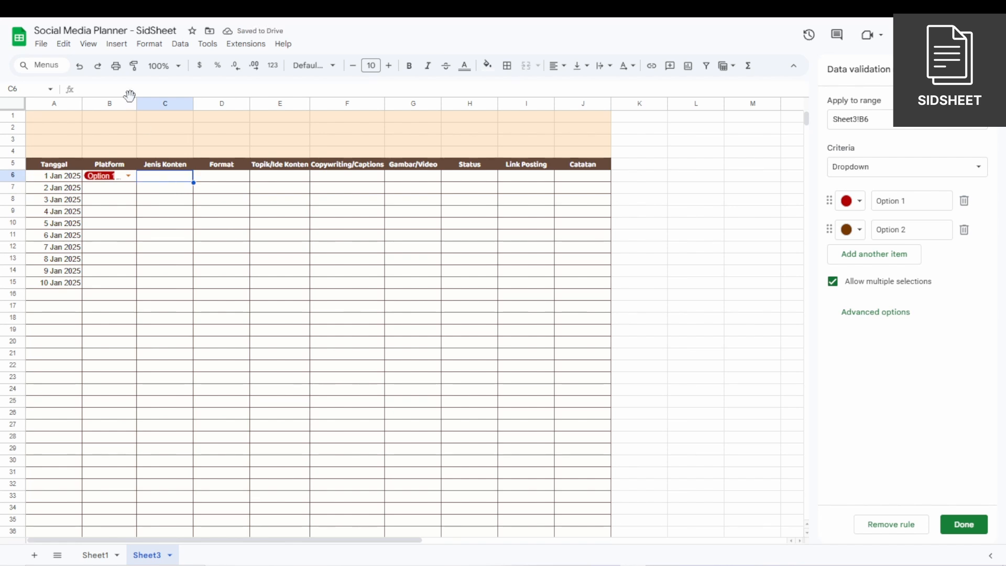
pyautogui.click(117, 43)
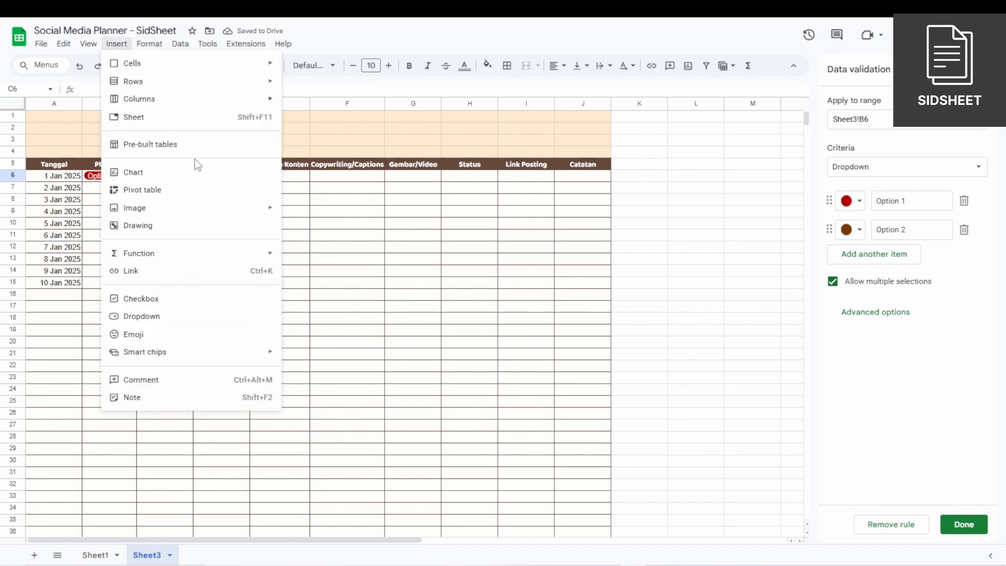
pyautogui.click(178, 316)
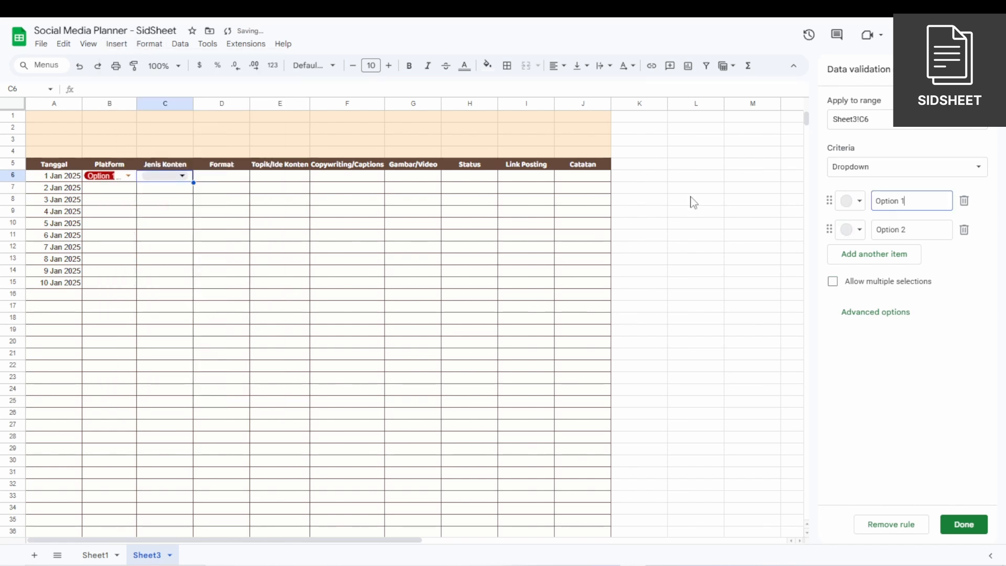
pyautogui.click(873, 321)
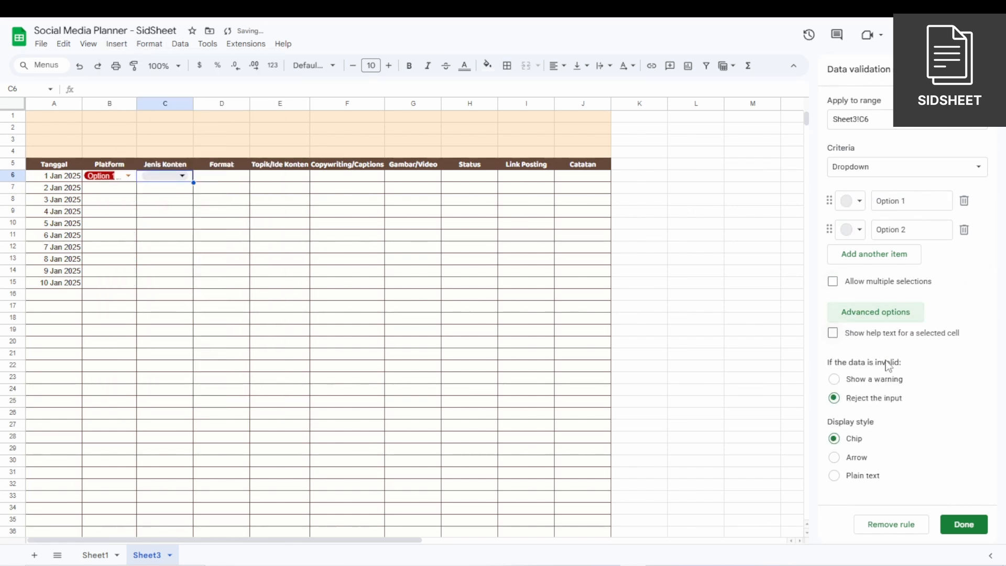
pyautogui.click(833, 458)
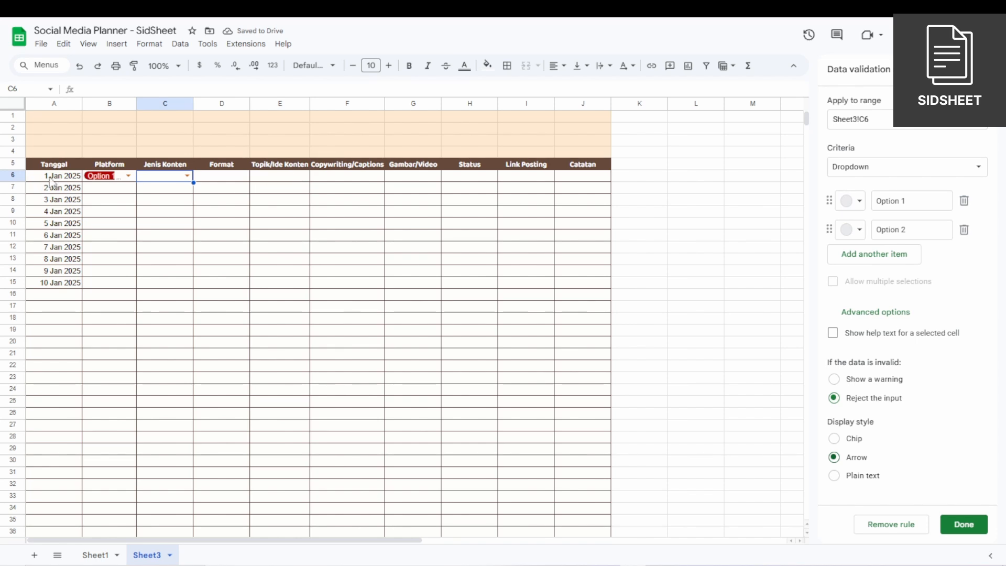
# Step: Color Option 1 brown and Option 2 blue in the C6 dropdown rule
pyautogui.click(849, 202)
pyautogui.click(889, 259)
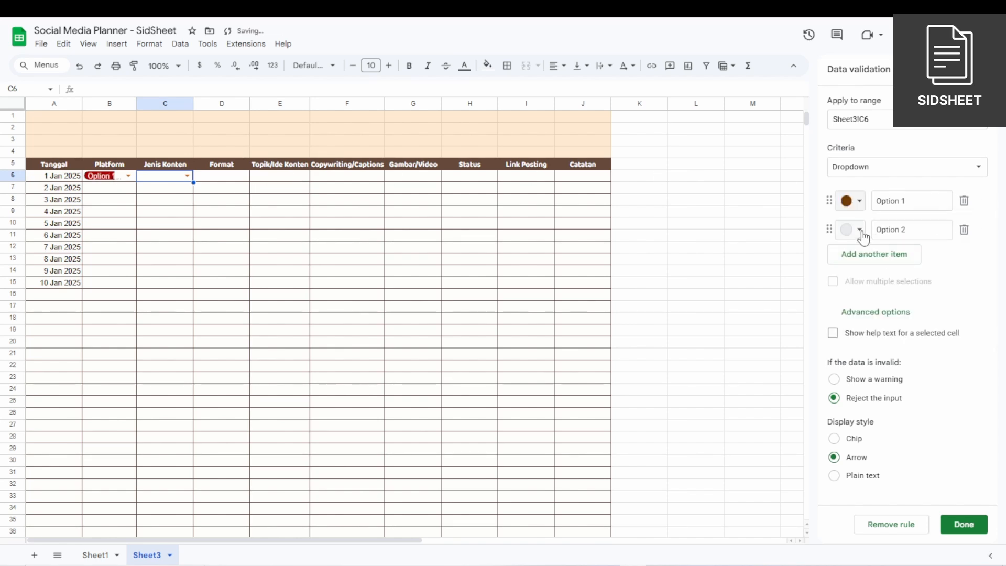
pyautogui.click(857, 232)
pyautogui.click(942, 287)
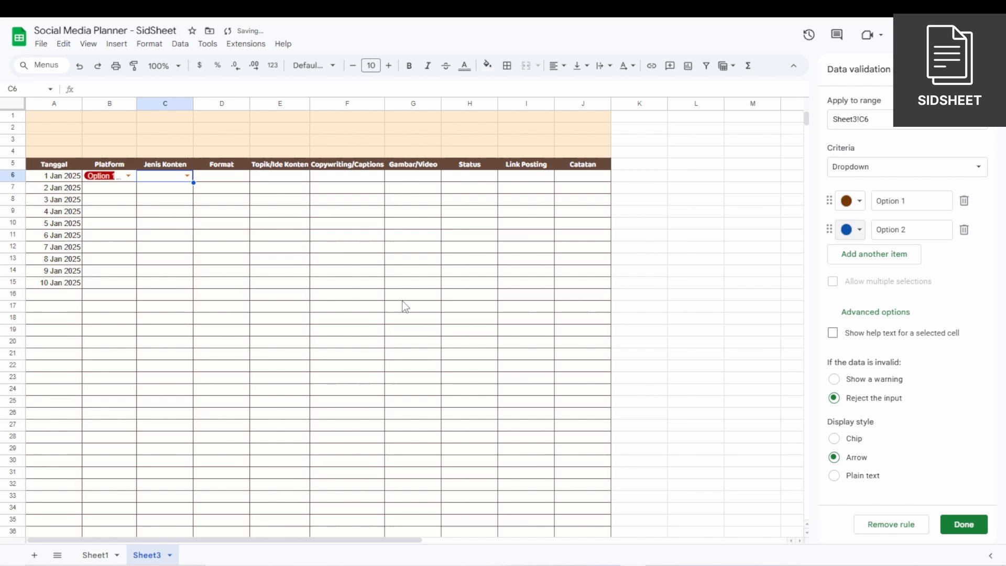
# Step: Try Option 2 in the Jenis Konten dropdown in C6 and settle on Option 1
pyautogui.click(187, 175)
pyautogui.click(157, 205)
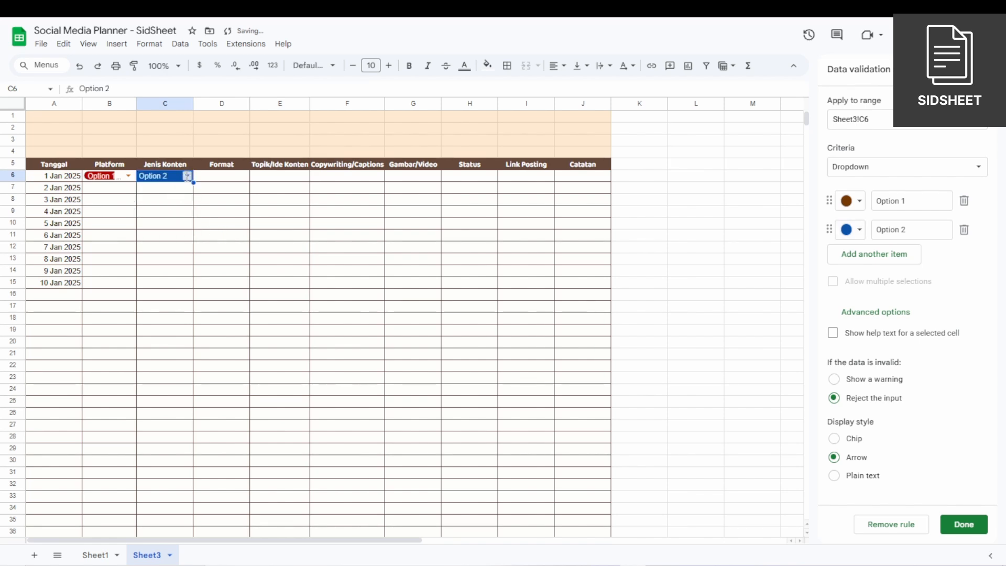
pyautogui.click(187, 176)
pyautogui.click(175, 190)
# Step: Insert a dropdown in D6 under Format and set its display style to Plain text
pyautogui.click(215, 180)
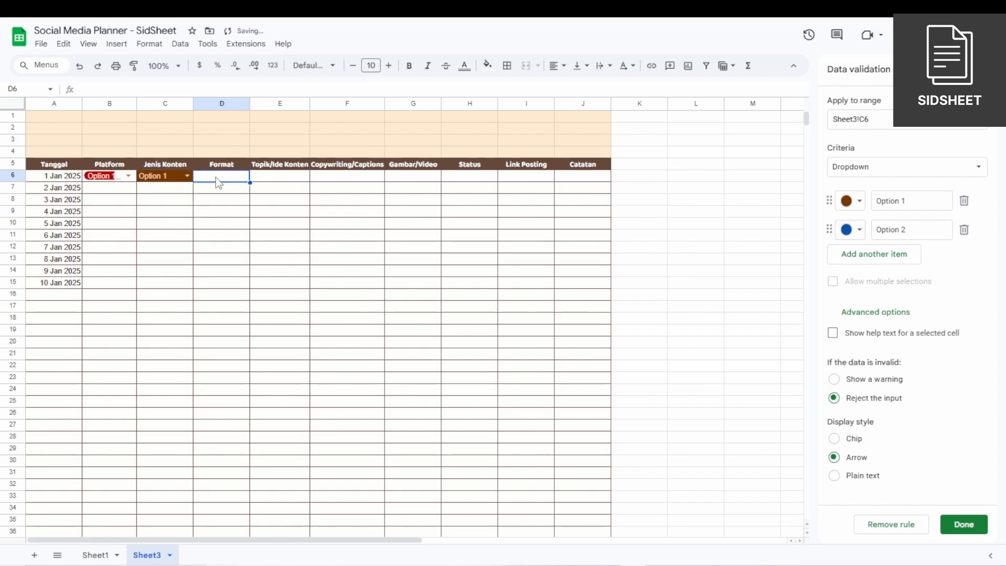
pyautogui.click(117, 43)
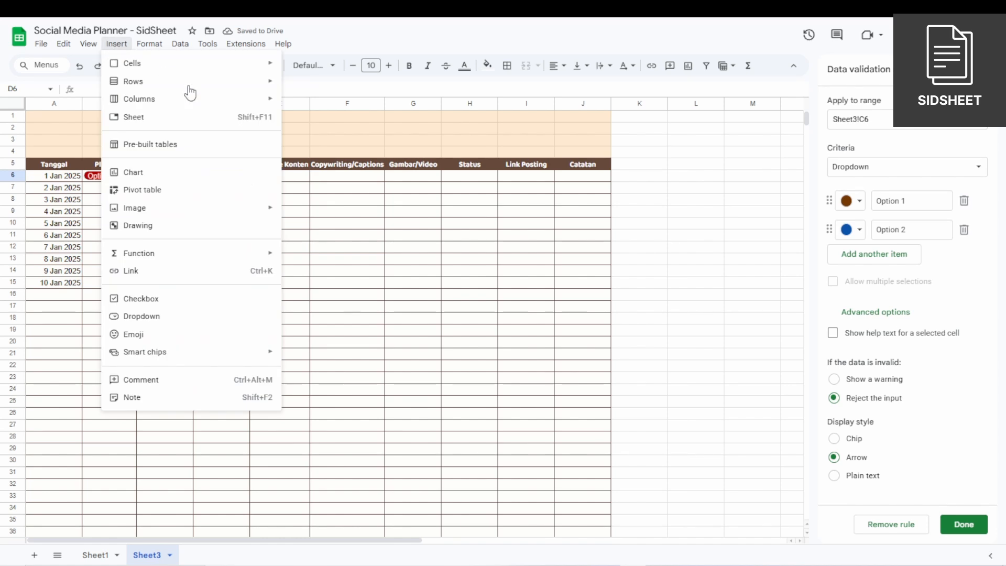
pyautogui.click(157, 316)
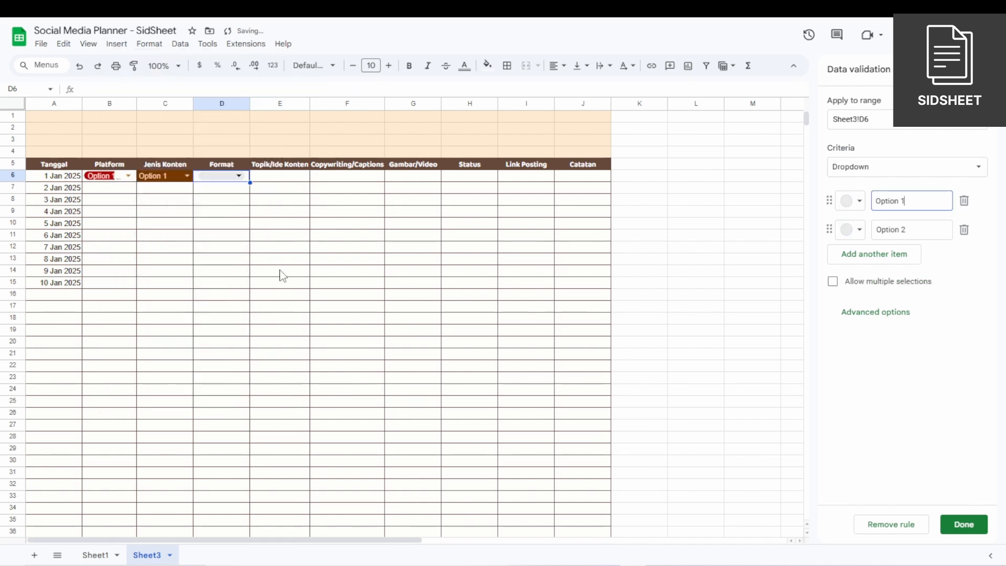
pyautogui.click(872, 314)
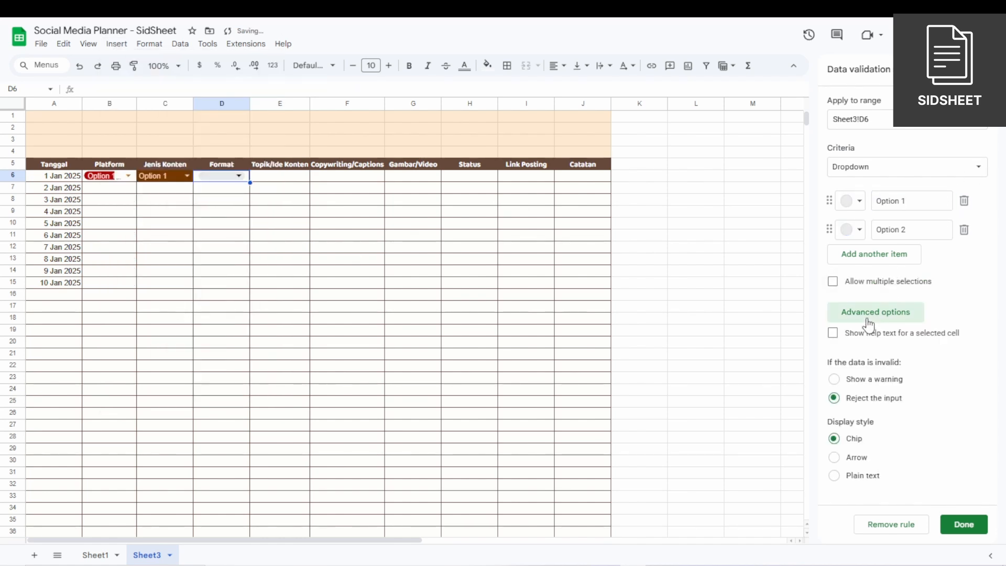
pyautogui.click(852, 478)
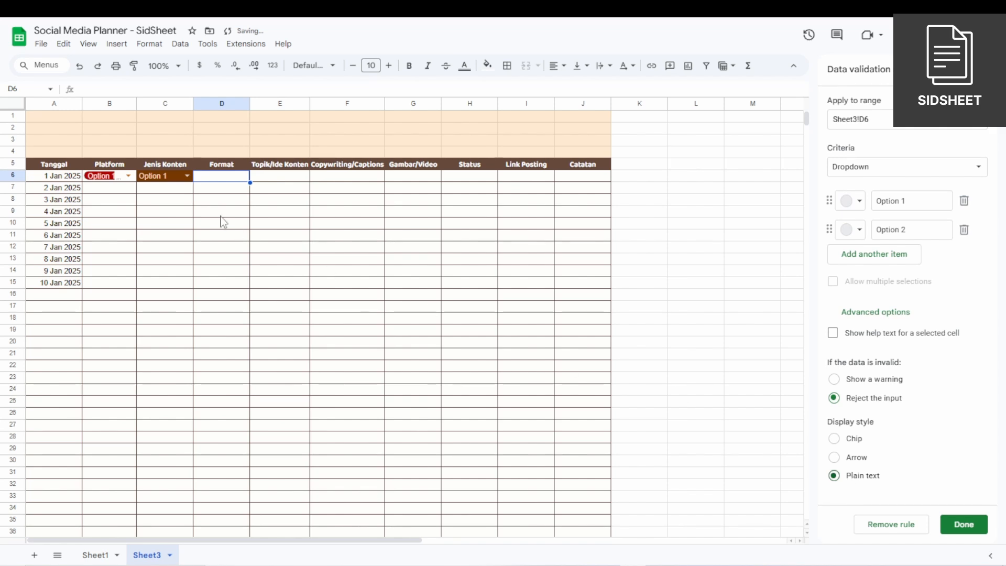
# Step: Try free-text entries such as "adwas" in the plain-text dropdown cell D6 and clear them again
pyautogui.doubleClick(237, 176)
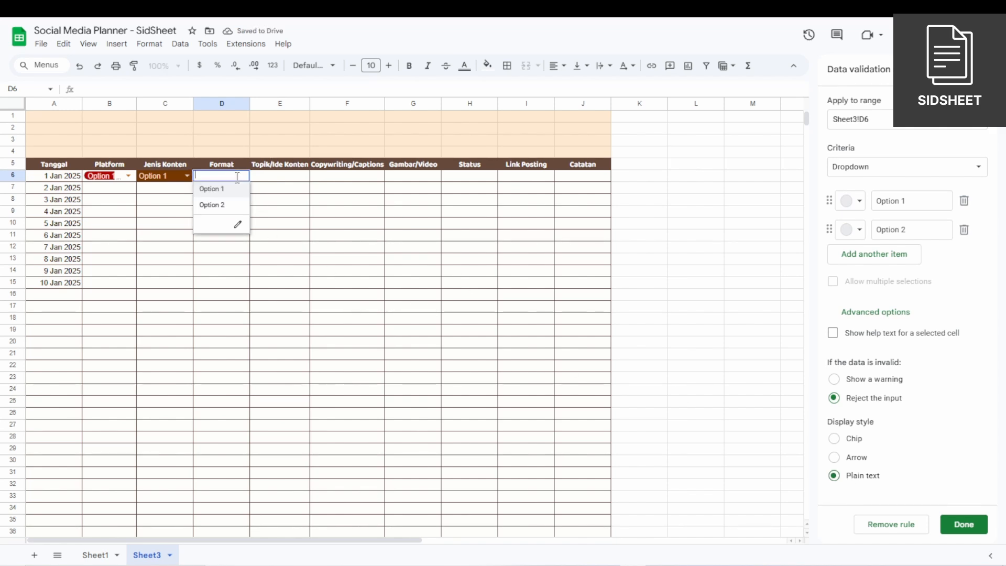
pyautogui.click(256, 178)
pyautogui.click(227, 181)
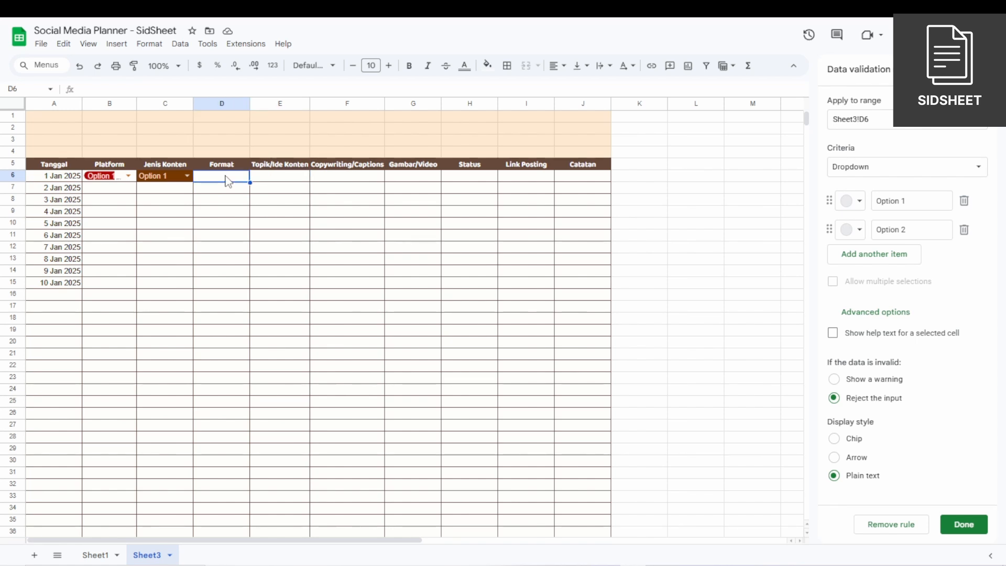
pyautogui.write('o')
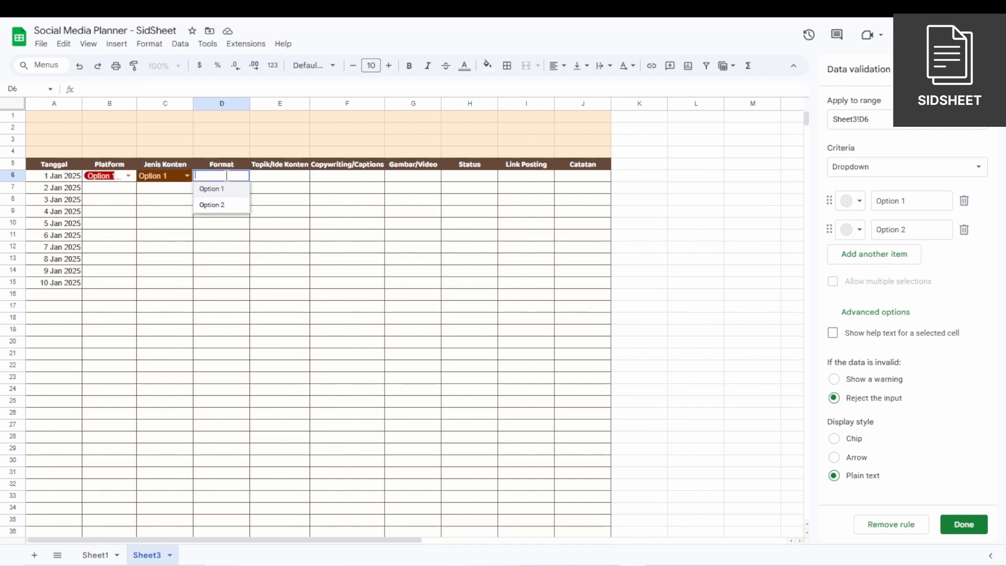
pyautogui.write('oP')
pyautogui.press('BackSpace')
pyautogui.press('BackSpace')
pyautogui.write('Op')
pyautogui.press('BackSpace')
pyautogui.press('BackSpace')
pyautogui.write('adwas')
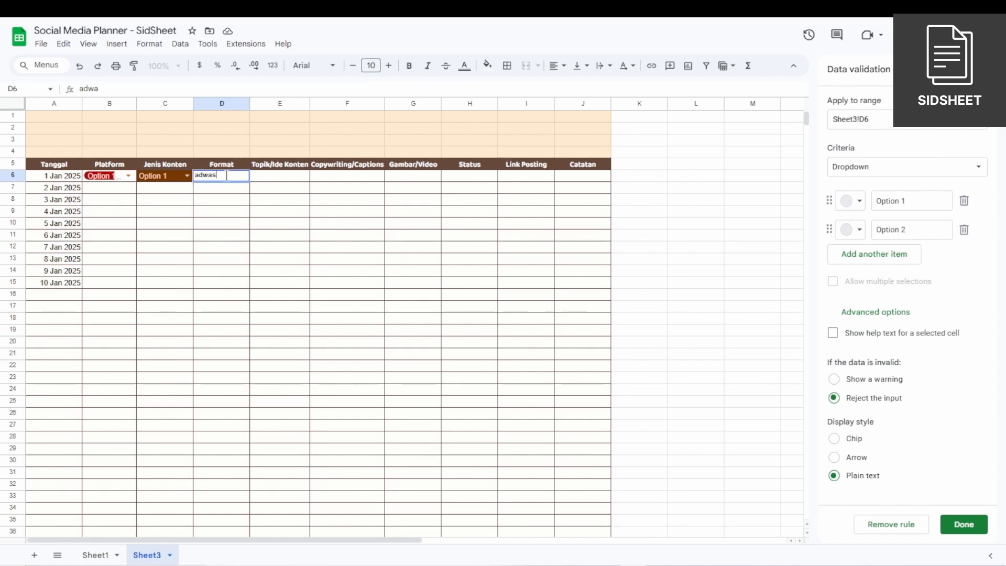
pyautogui.press('BackSpace')
pyautogui.press('BackSpace')
pyautogui.press('BackSpace')
pyautogui.press('BackSpace')
pyautogui.press('BackSpace')
pyautogui.press('BackSpace')
pyautogui.press('BackSpace')
pyautogui.press('BackSpace')
pyautogui.press('BackSpace')
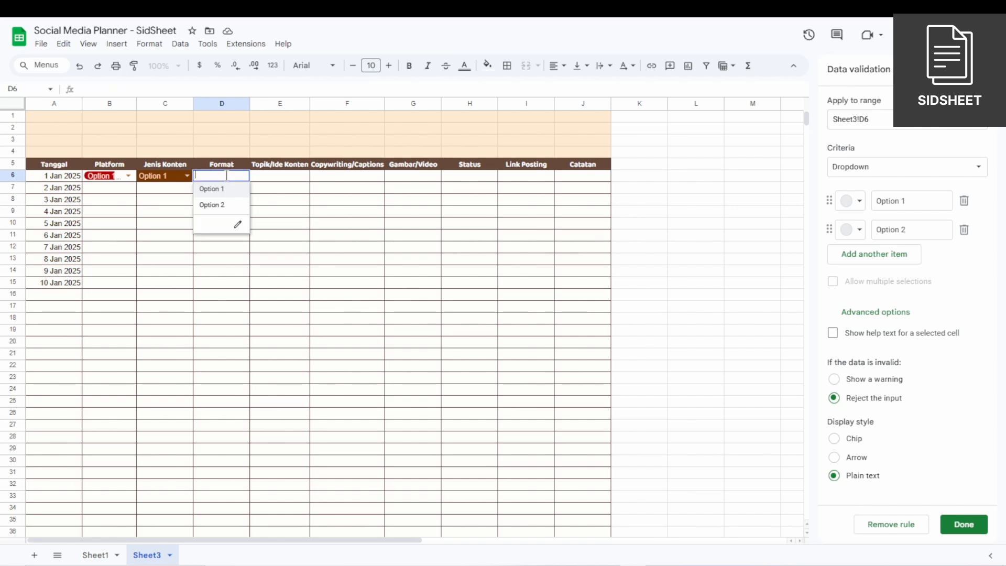
pyautogui.click(315, 204)
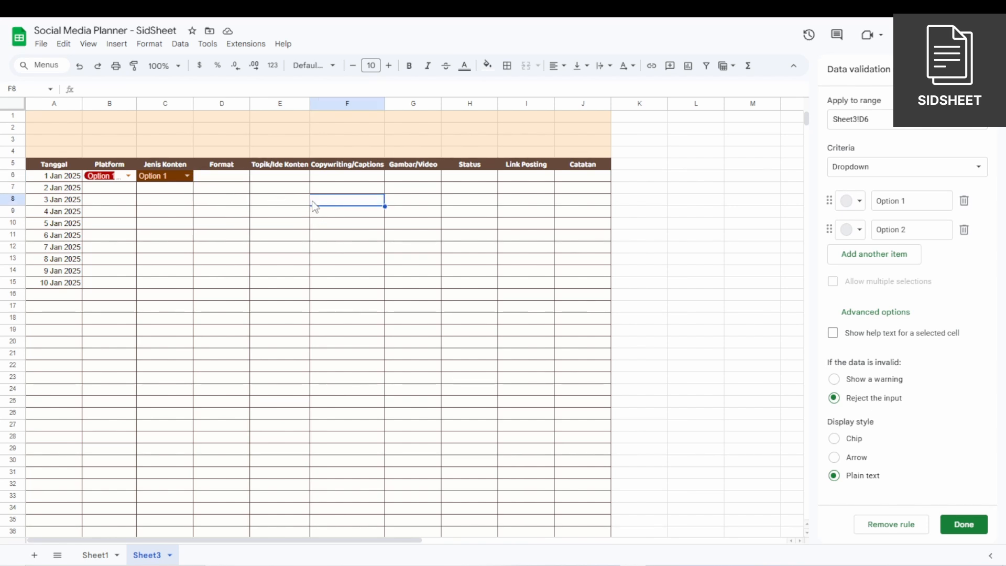
# Step: Fill the Jenis Konten dropdown from C6 down into C7
pyautogui.click(217, 180)
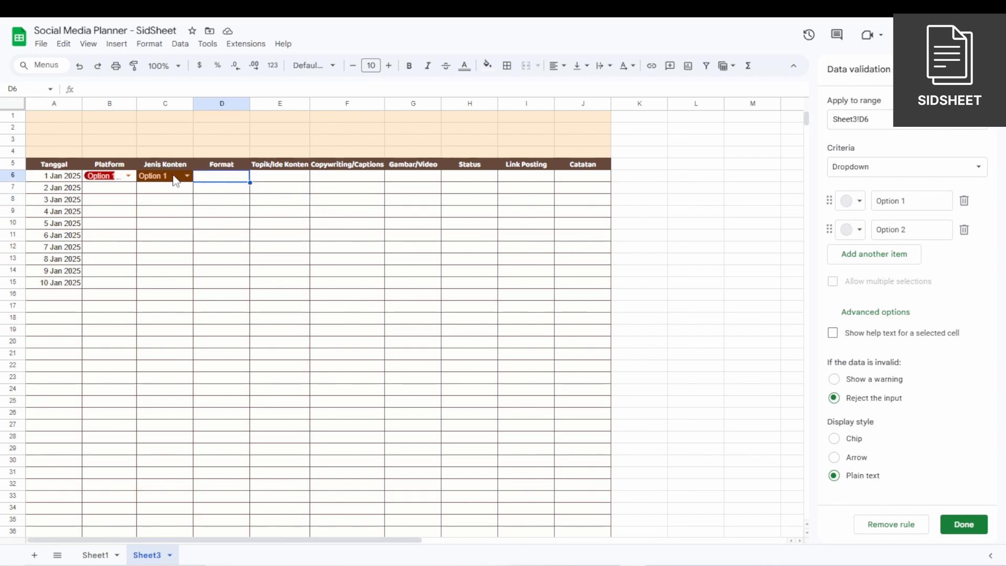
pyautogui.click(171, 180)
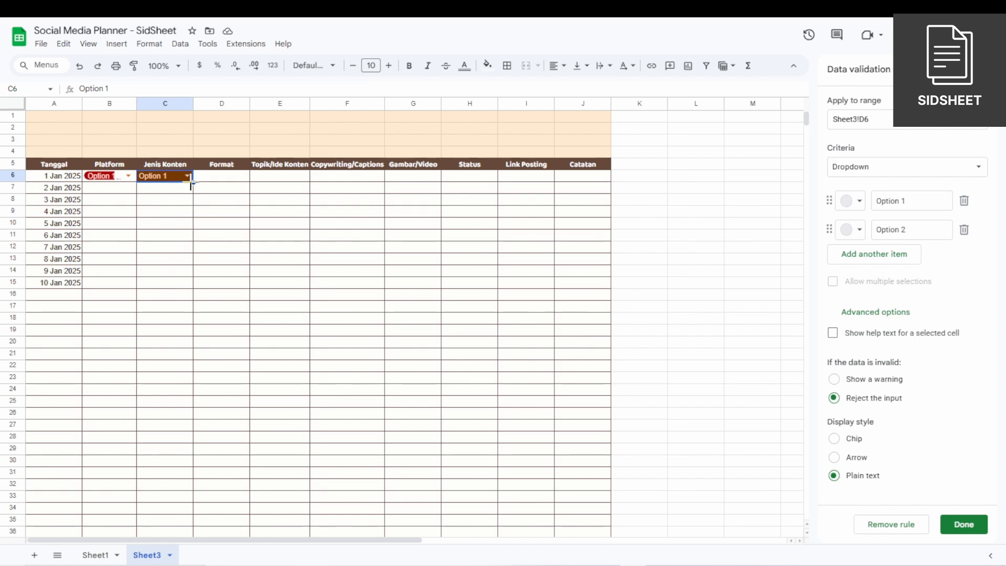
pyautogui.moveTo(191, 182); pyautogui.dragTo(186, 236)
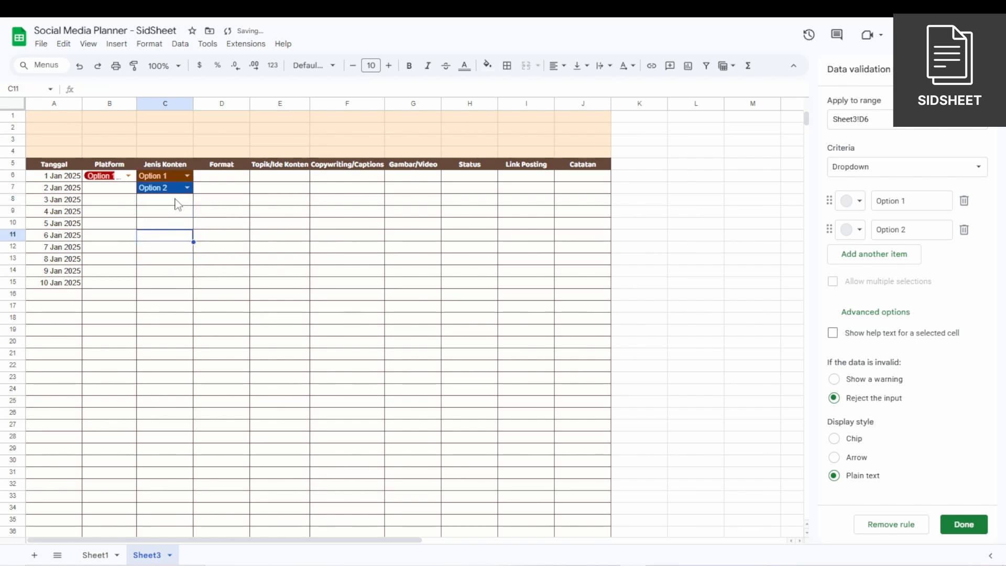
pyautogui.click(173, 180)
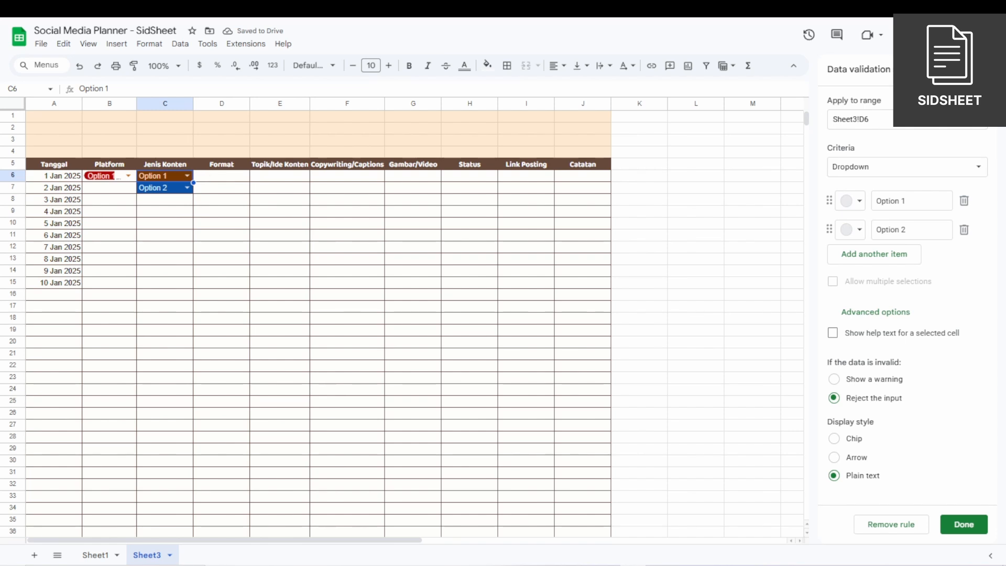
# Step: Extend the Format dropdown rule from D6 to the rest of column D and save the rule
pyautogui.click(890, 120)
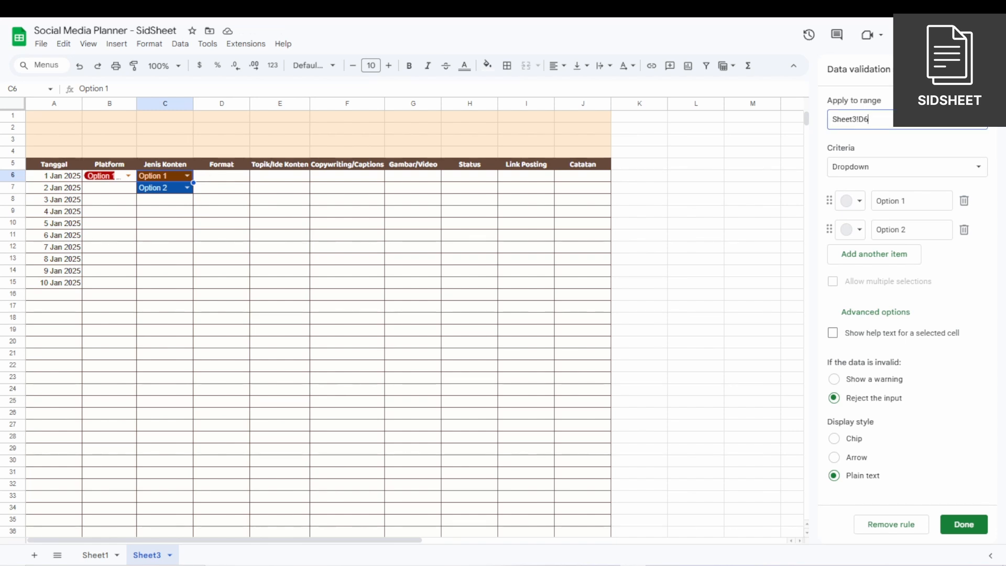
pyautogui.click(220, 176)
pyautogui.click(535, 341)
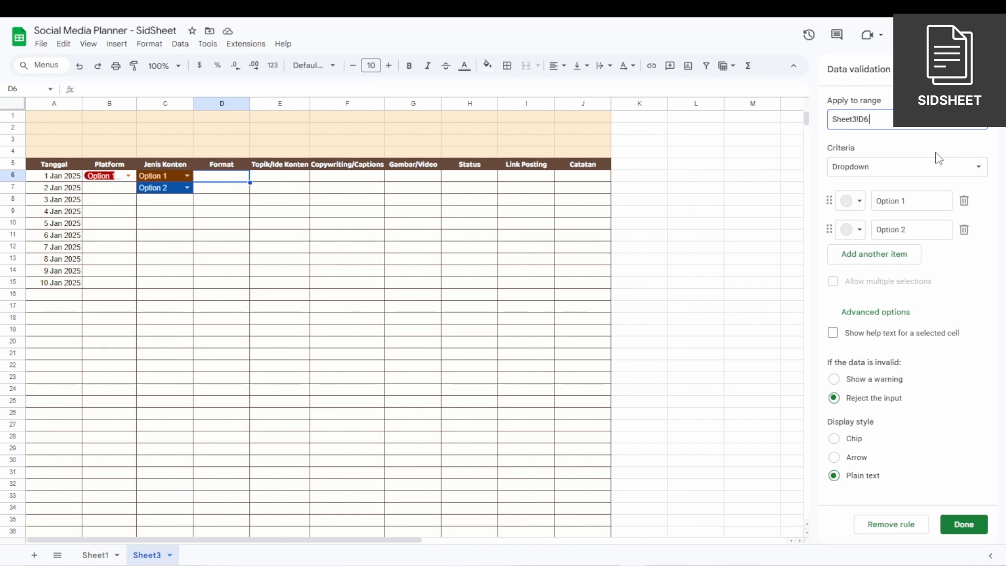
pyautogui.write(':D')
pyautogui.click(963, 524)
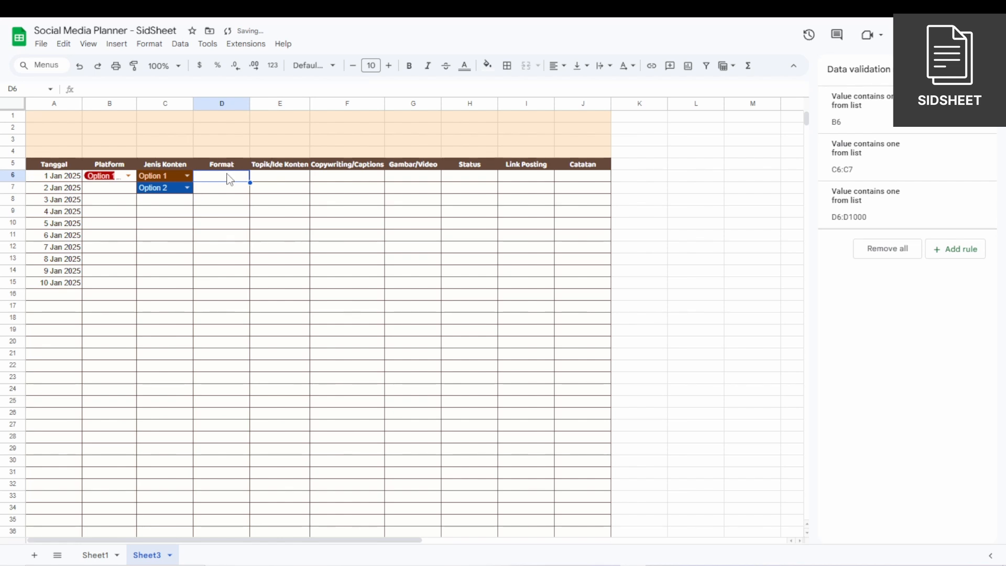
# Step: Check cells further down the Format column for the plain-text dropdown options
pyautogui.moveTo(898, 193)
pyautogui.doubleClick(229, 198)
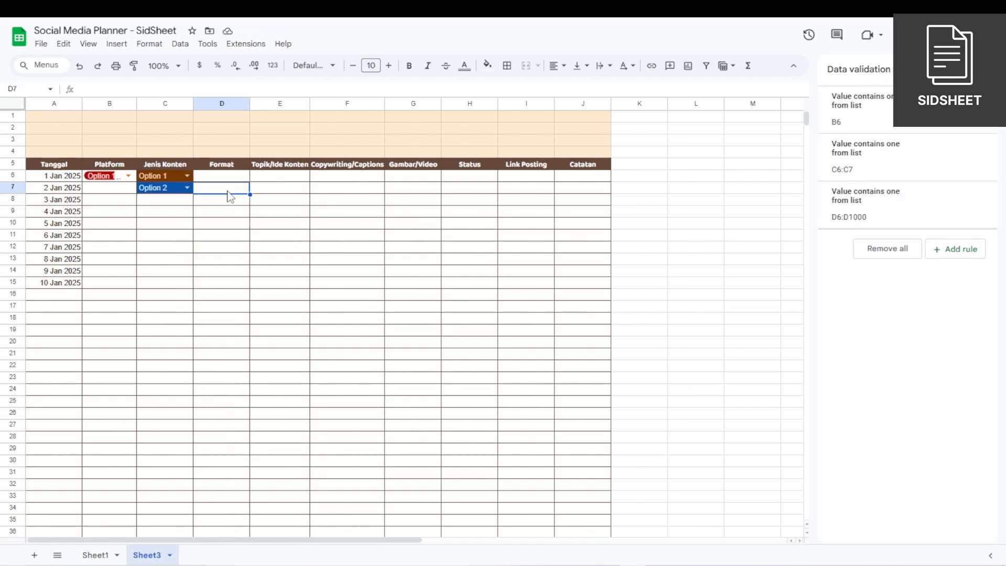
pyautogui.doubleClick(232, 258)
pyautogui.click(307, 231)
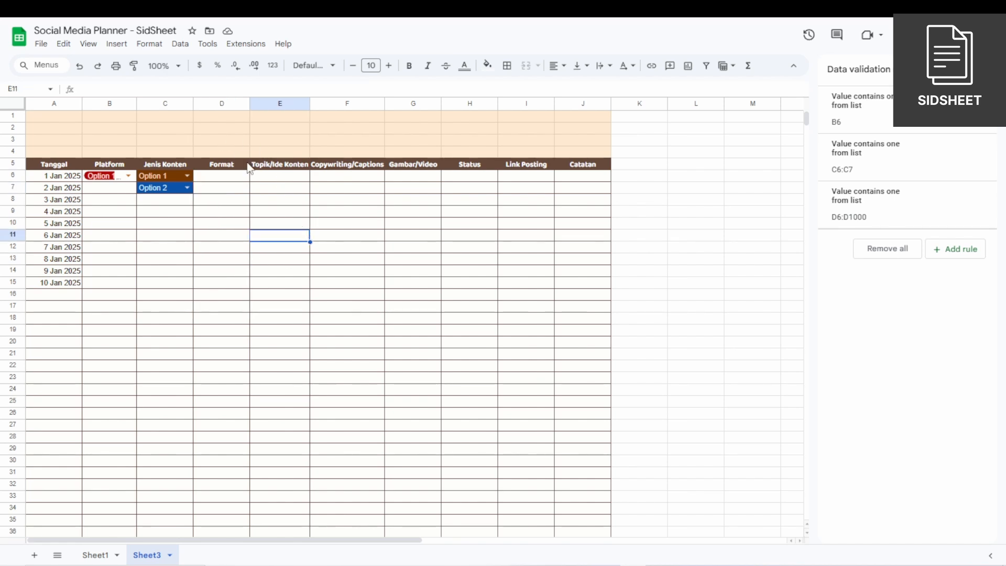
# Step: Enter the sample text "dwadawdawdawdawdsada" in E6 and fit the Topik/Ide Konten column to its content
pyautogui.click(308, 177)
pyautogui.click(316, 180)
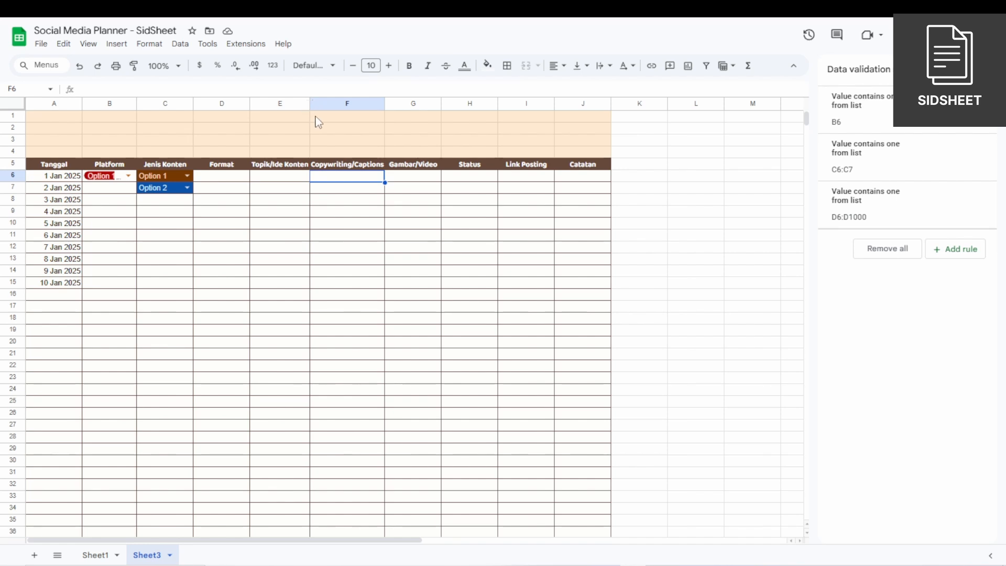
pyautogui.doubleClick(292, 177)
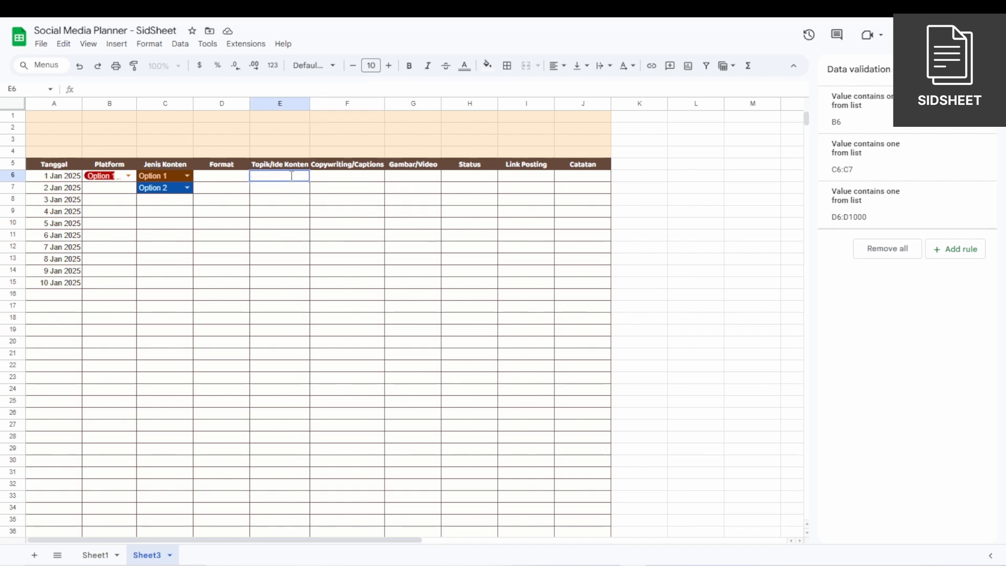
pyautogui.write('dwadawdawdawdawdsada')
pyautogui.click(300, 203)
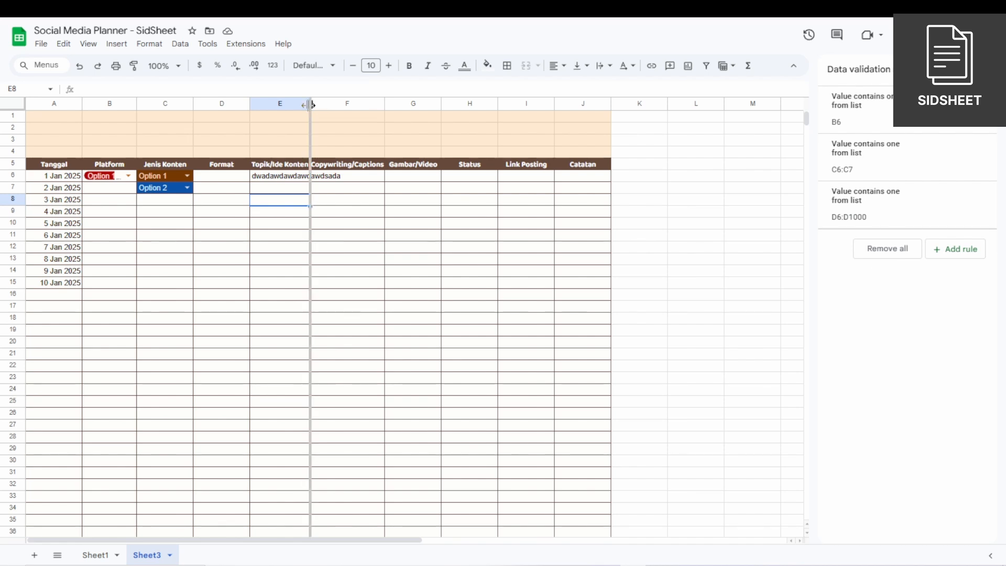
pyautogui.doubleClick(310, 103)
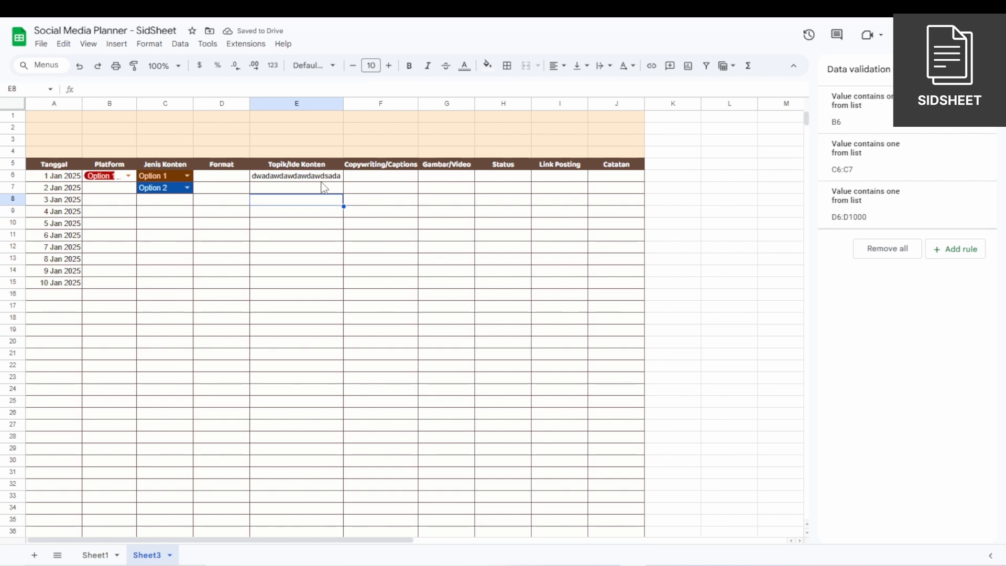
# Step: Set the text wrapping of E6 under Topik/Ide Konten to Wrap
pyautogui.click(305, 177)
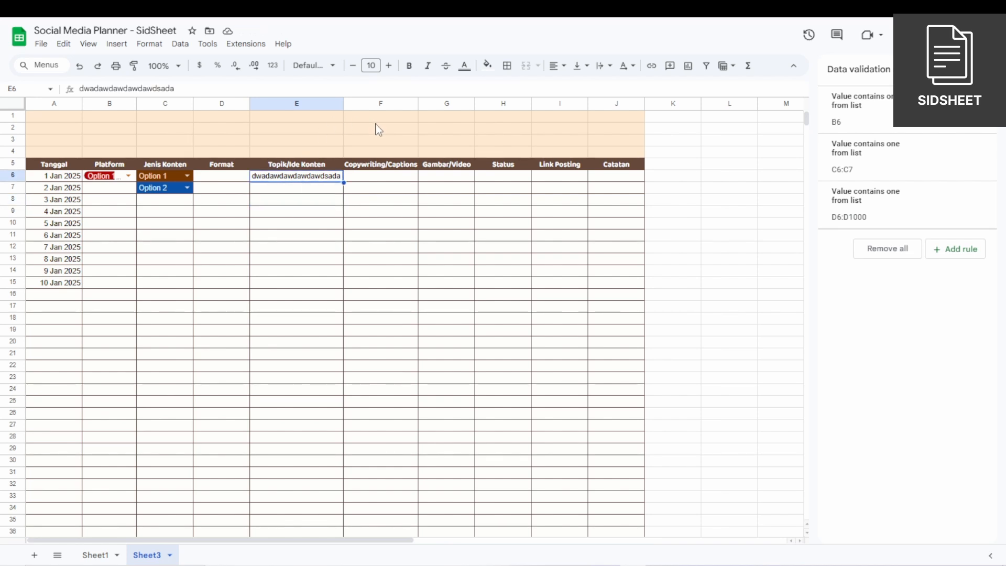
pyautogui.click(610, 68)
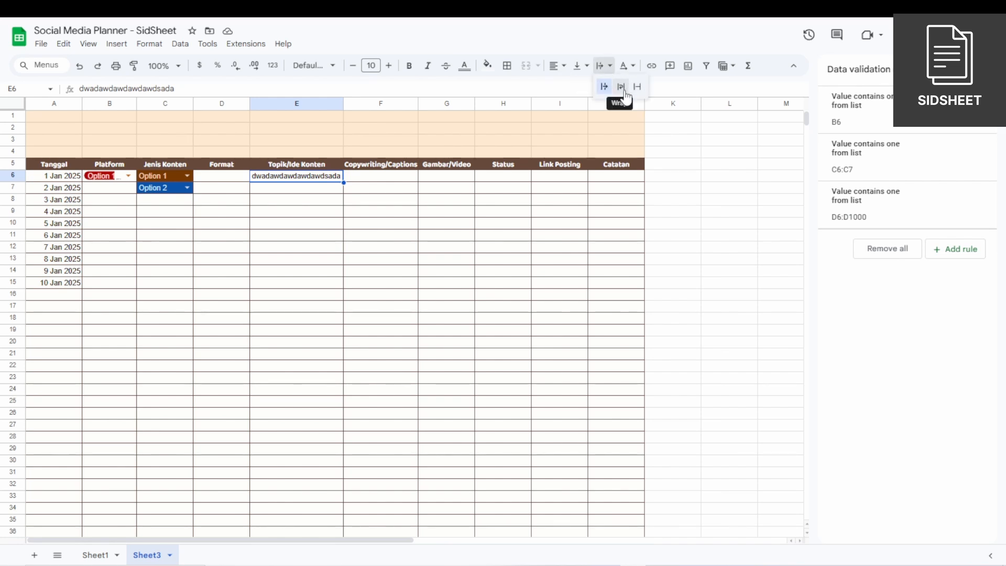
pyautogui.click(621, 87)
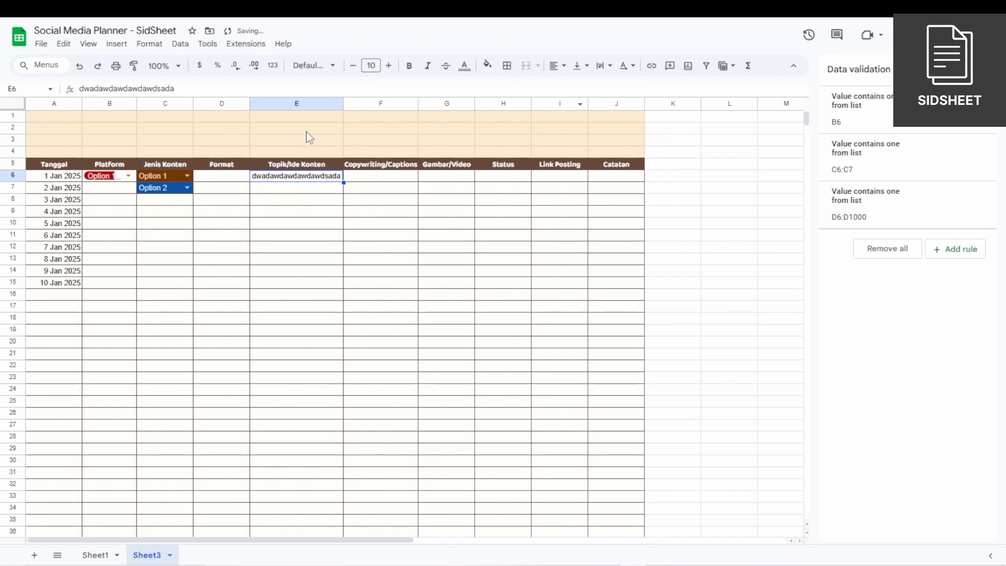
# Step: Widen the Topik/Ide Konten column slightly so the sample text in E6 has some room
pyautogui.moveTo(343, 103)
pyautogui.mouseDown()
pyautogui.moveTo(298, 103)
pyautogui.moveTo(351, 104)
pyautogui.mouseUp()
pyautogui.click(306, 103)
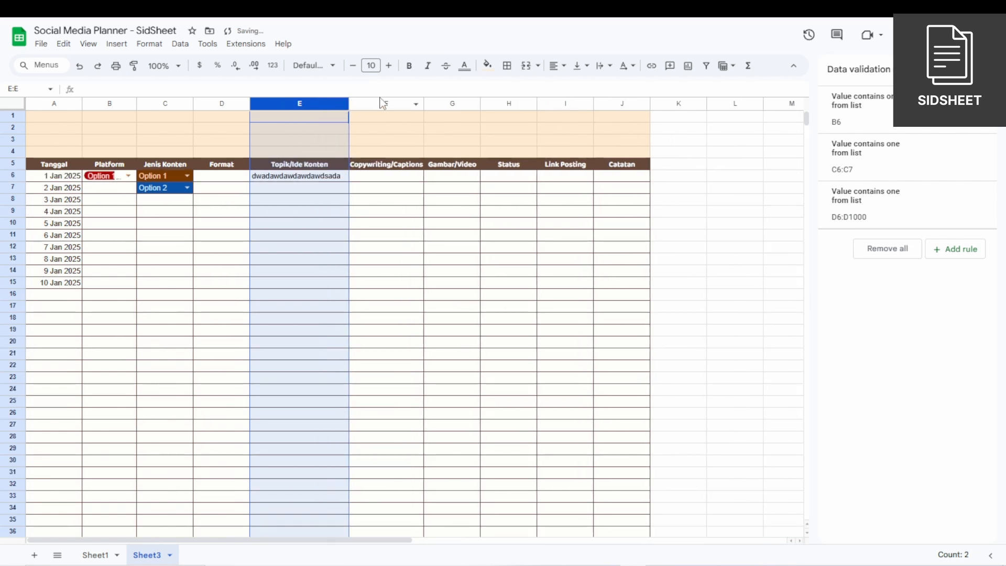
pyautogui.click(387, 177)
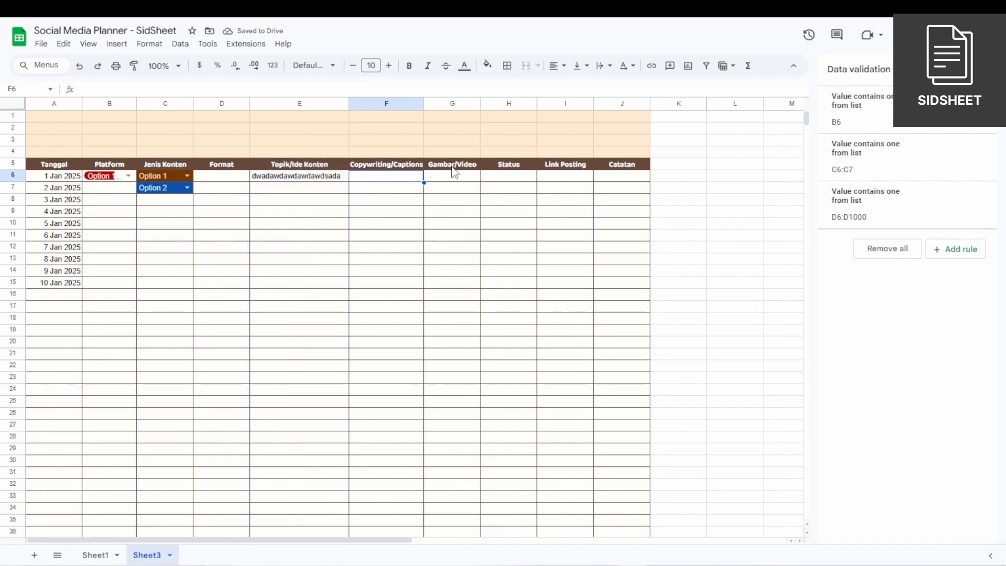
# Step: Insert a file smart chip for "Mood Tracker - Sidsheet" in G6 under Gambar/Video and preview the linked file
pyautogui.click(456, 181)
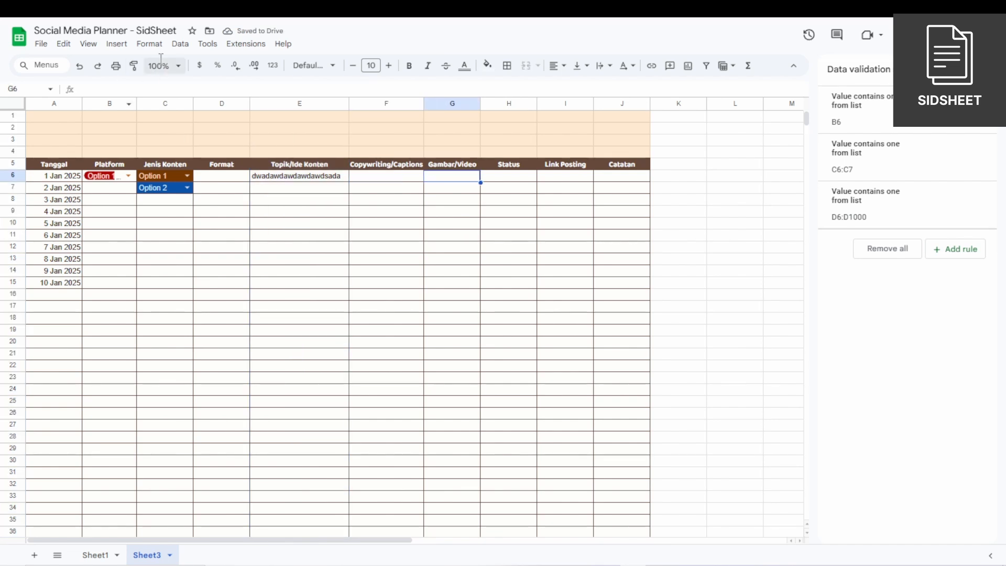
pyautogui.click(117, 45)
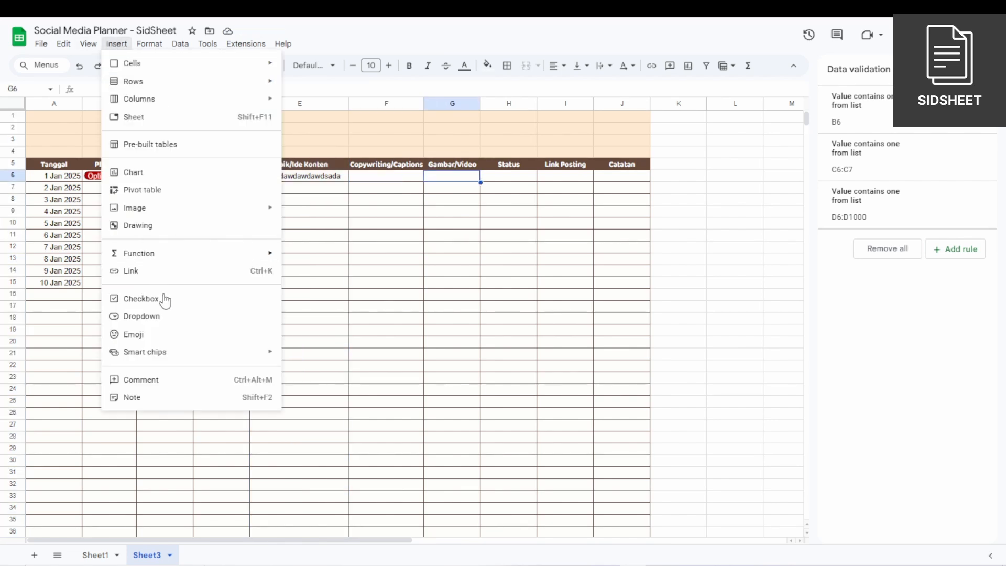
pyautogui.moveTo(169, 356)
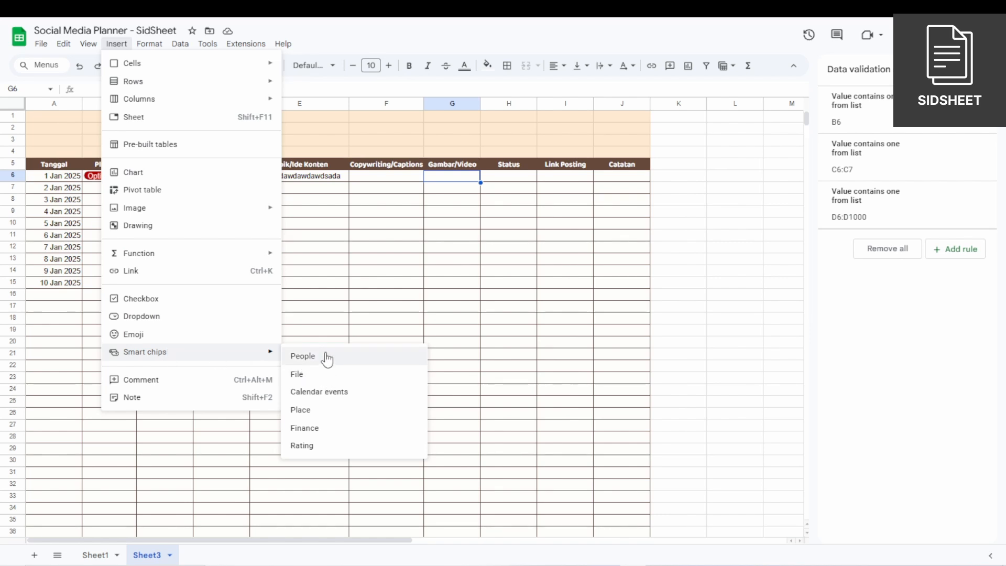
pyautogui.click(316, 380)
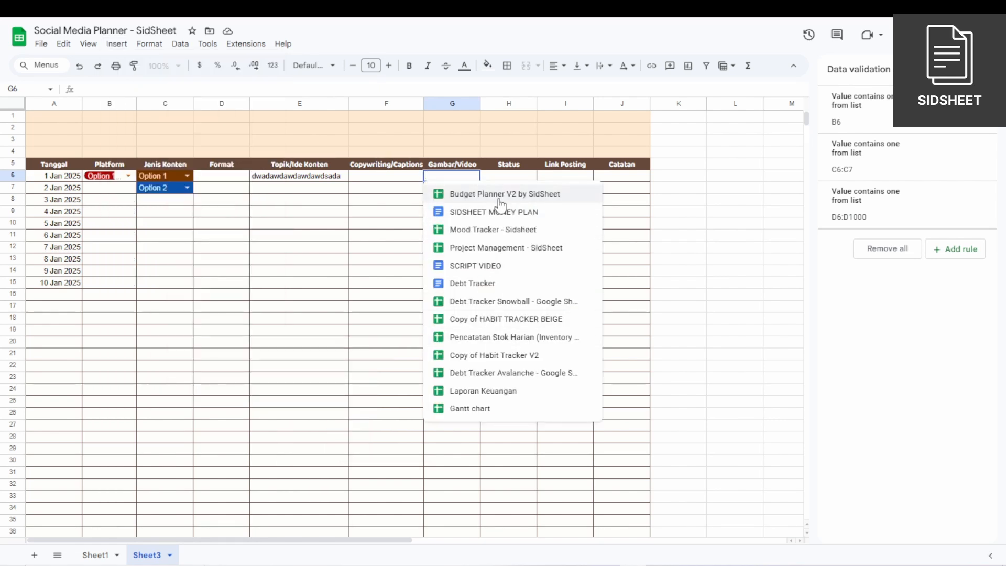
pyautogui.click(492, 230)
pyautogui.click(491, 204)
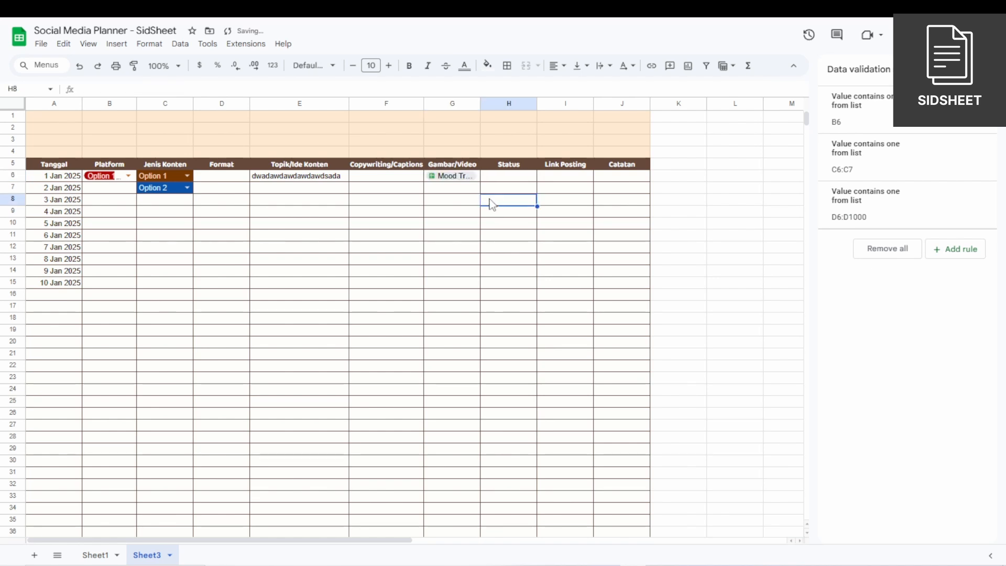
pyautogui.moveTo(461, 177)
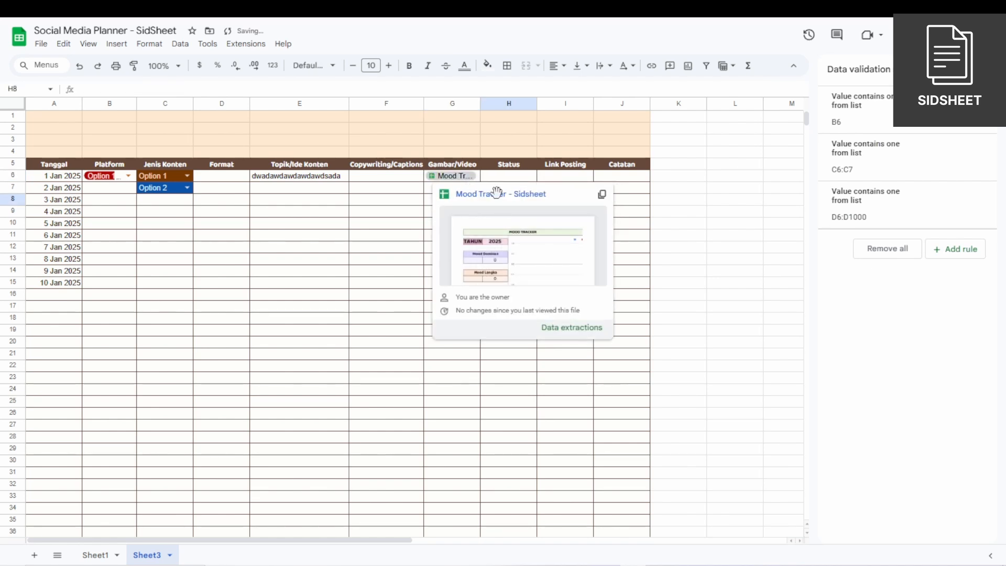
pyautogui.click(347, 202)
# Step: Enter the sample link "dwadadwa.com" in I6 under Link Posting and preview it
pyautogui.click(526, 179)
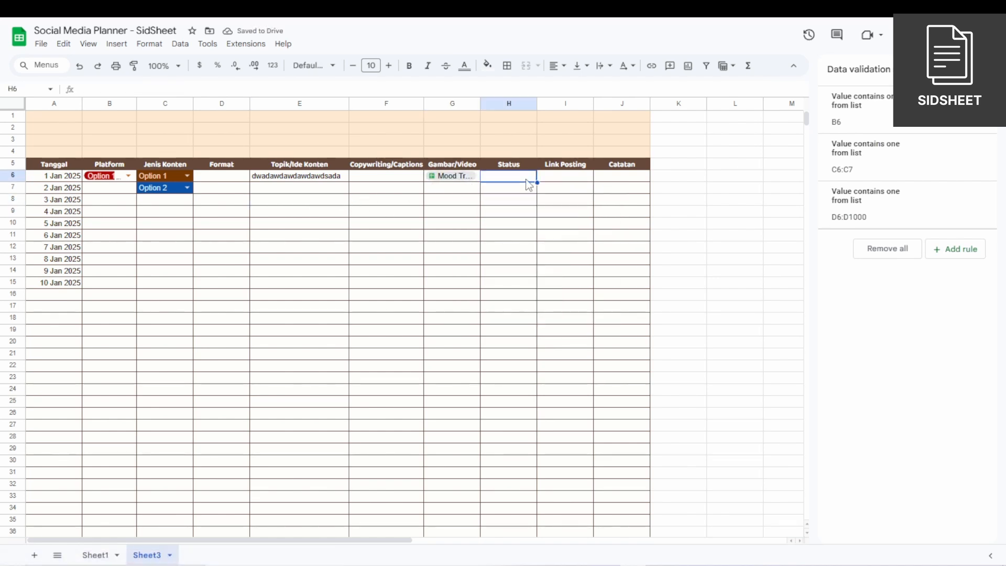
pyautogui.doubleClick(572, 176)
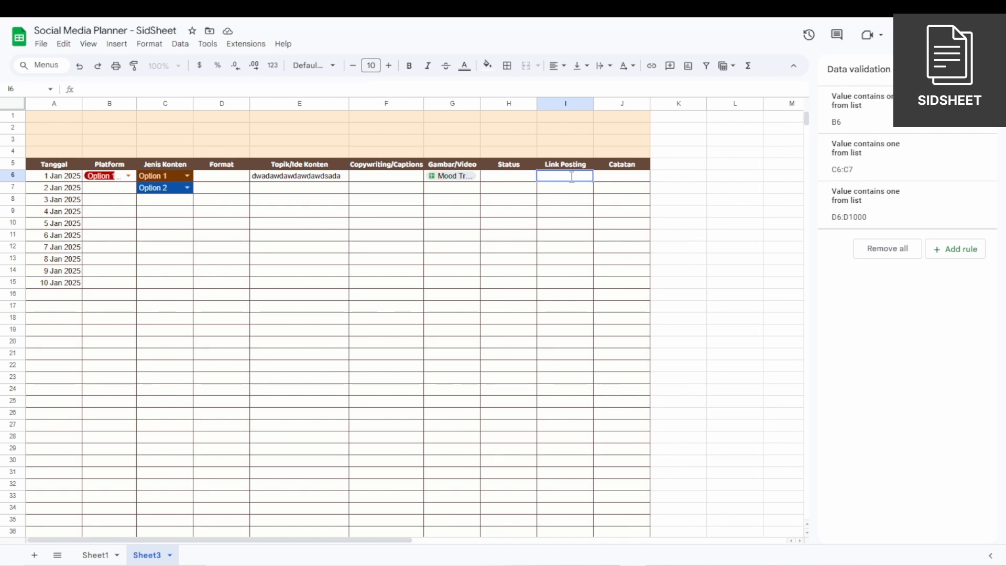
pyautogui.write('dwadadwa.com')
pyautogui.press('Return')
pyautogui.moveTo(562, 181)
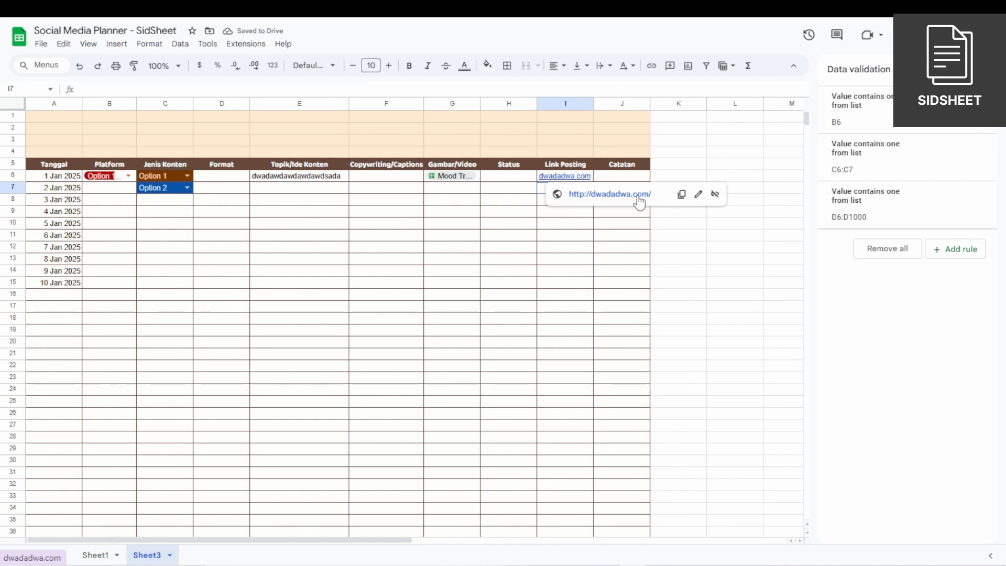
# Step: Add a chip-style dropdown rule to H6 under Status with the items Posted, Draft and Scheduled
pyautogui.click(492, 177)
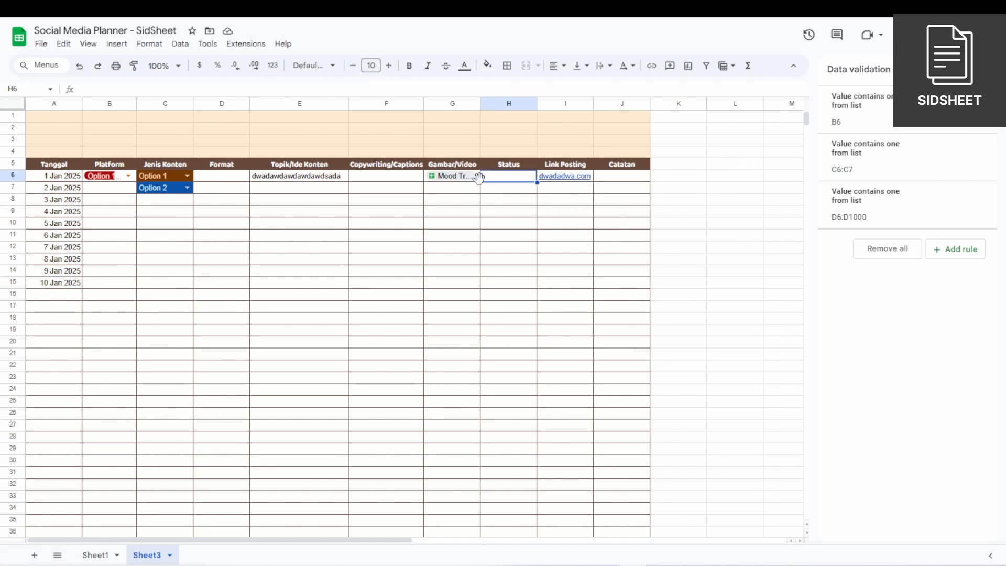
pyautogui.click(951, 260)
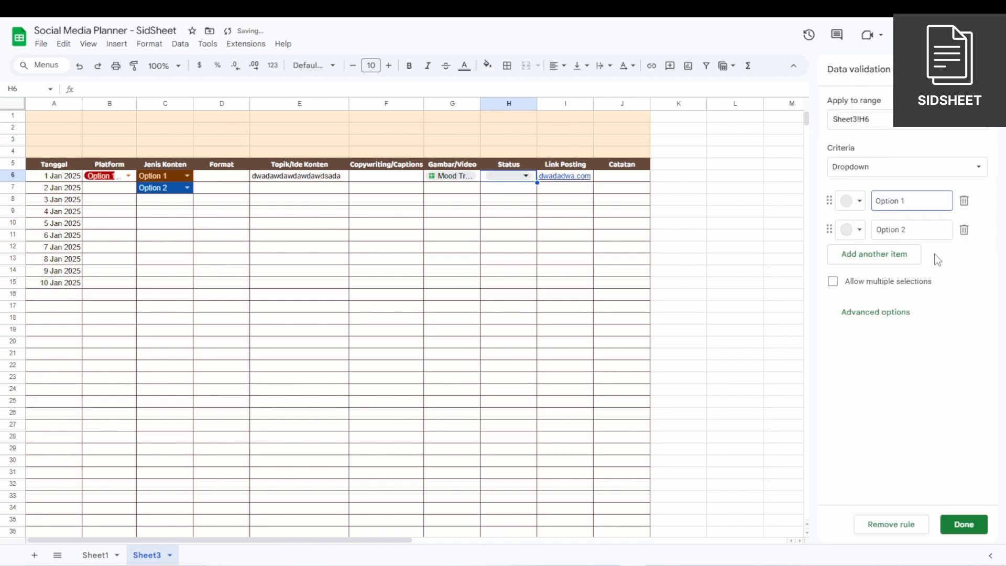
pyautogui.click(911, 310)
pyautogui.click(885, 203)
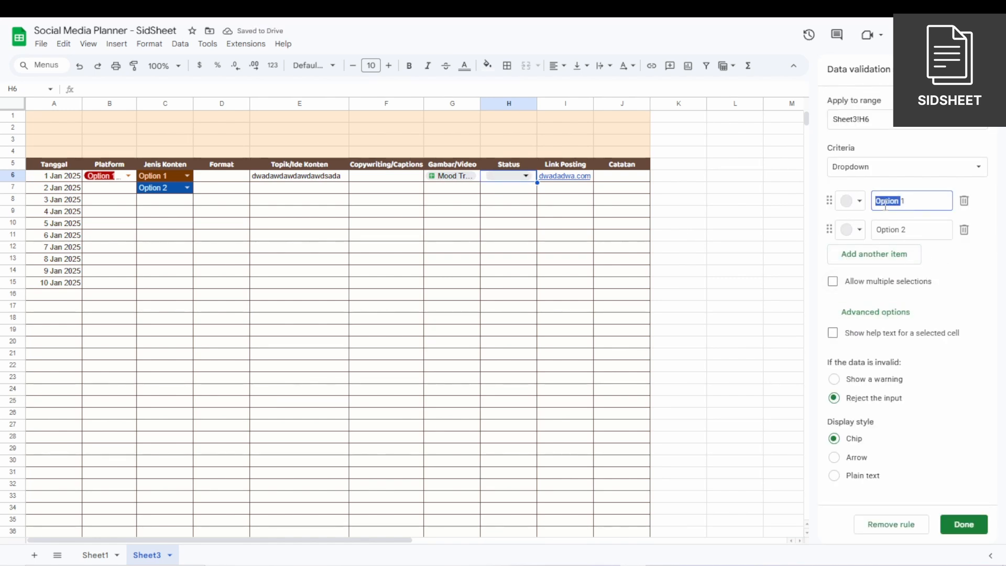
pyautogui.write('Posted')
pyautogui.press('Tab')
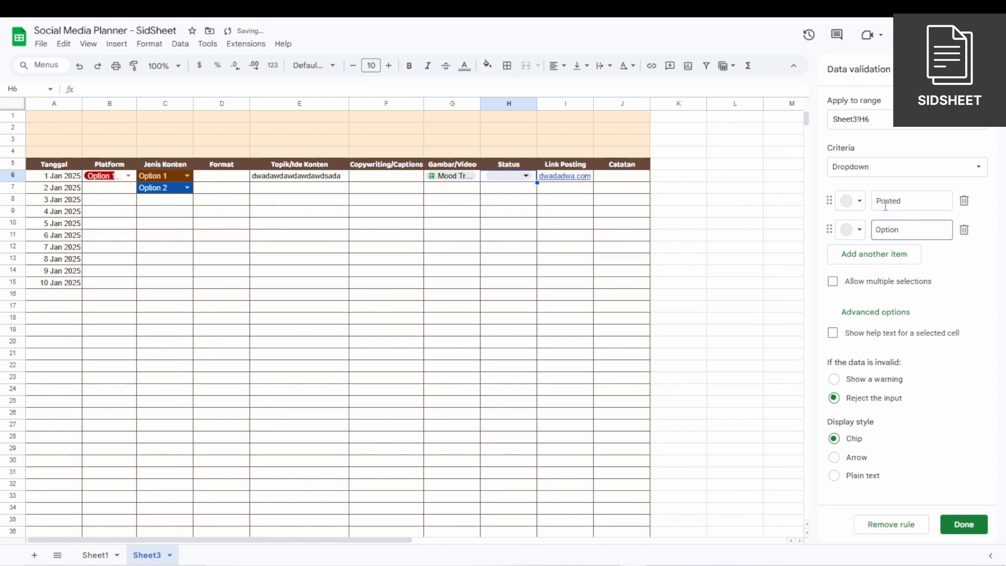
pyautogui.write('t')
pyautogui.press('Return')
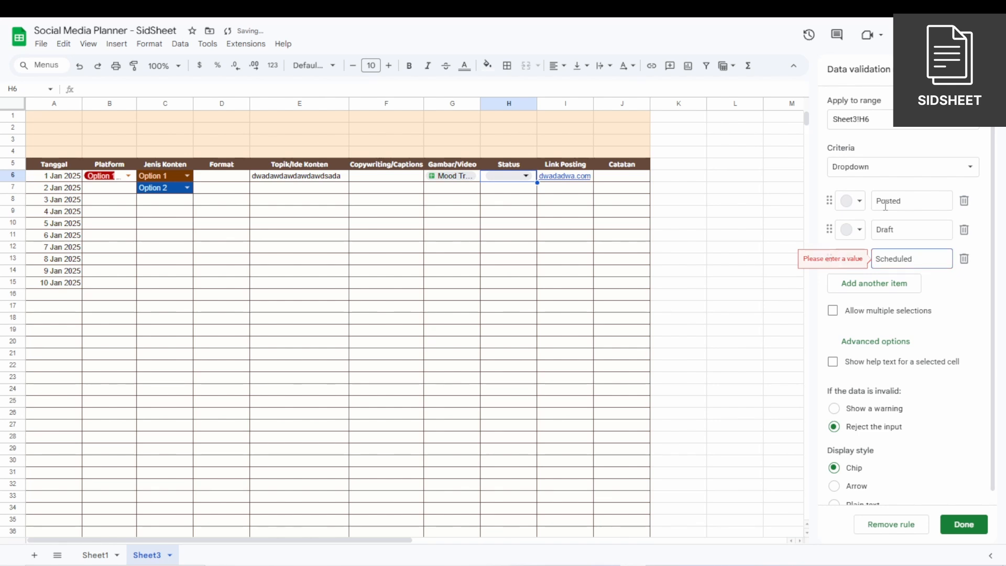
# Step: Extend the Status dropdown rule to H6:H, save it and check the options in a cell further down
pyautogui.click(985, 309)
pyautogui.click(900, 123)
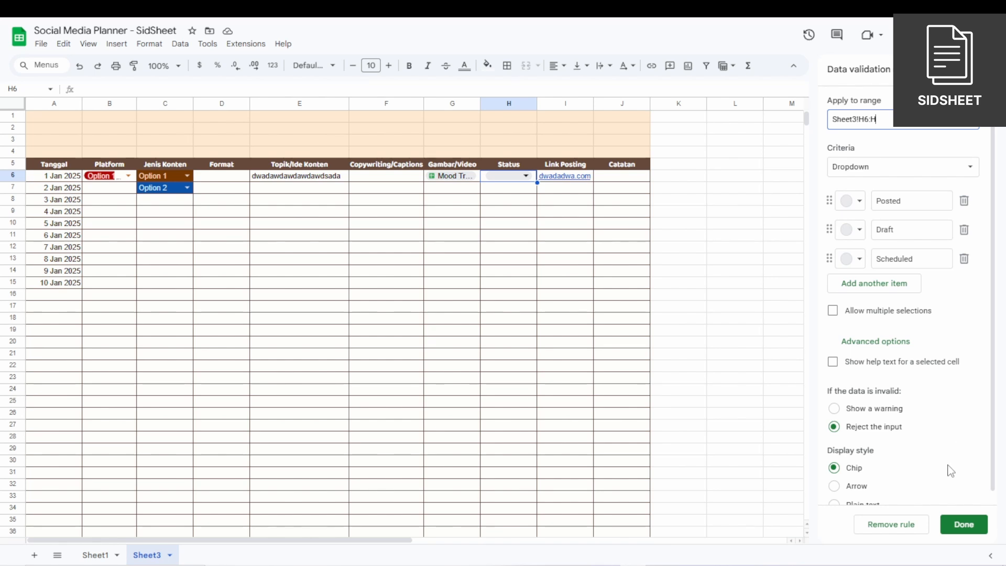
pyautogui.click(952, 524)
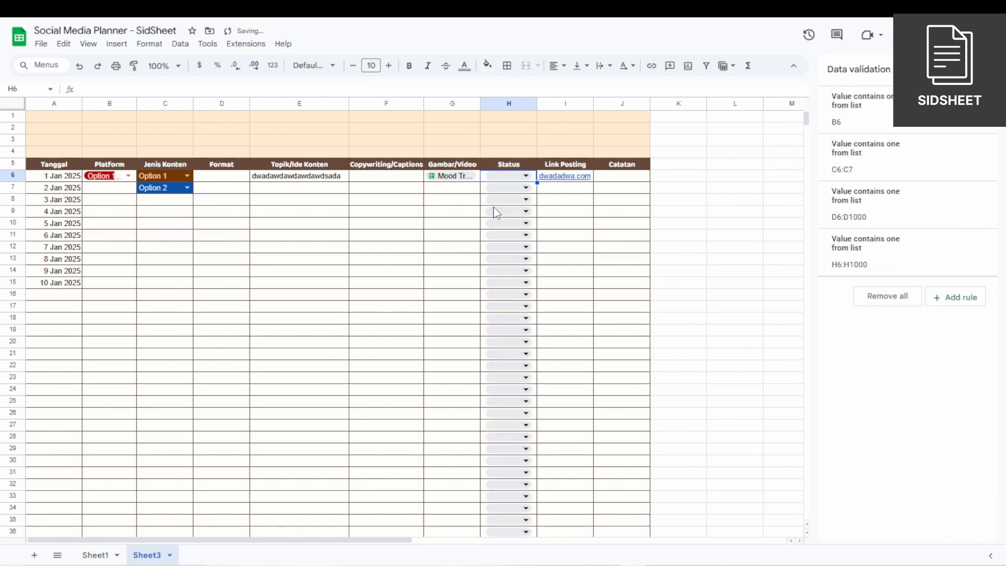
pyautogui.click(517, 181)
pyautogui.click(523, 315)
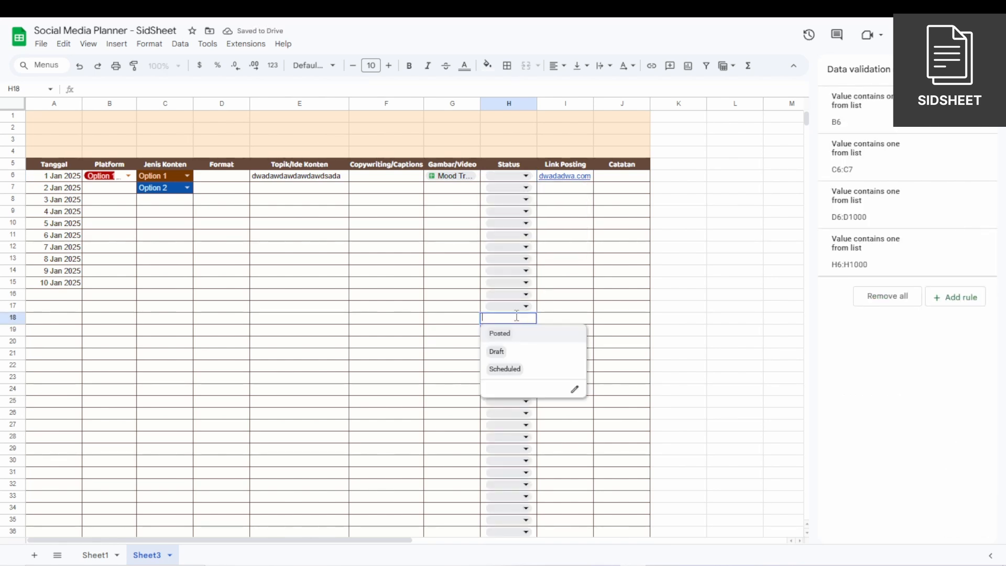
pyautogui.click(451, 285)
# Step: Examine the header illustration on Sheet1 and the option for inserting an image over cells
pyautogui.click(99, 554)
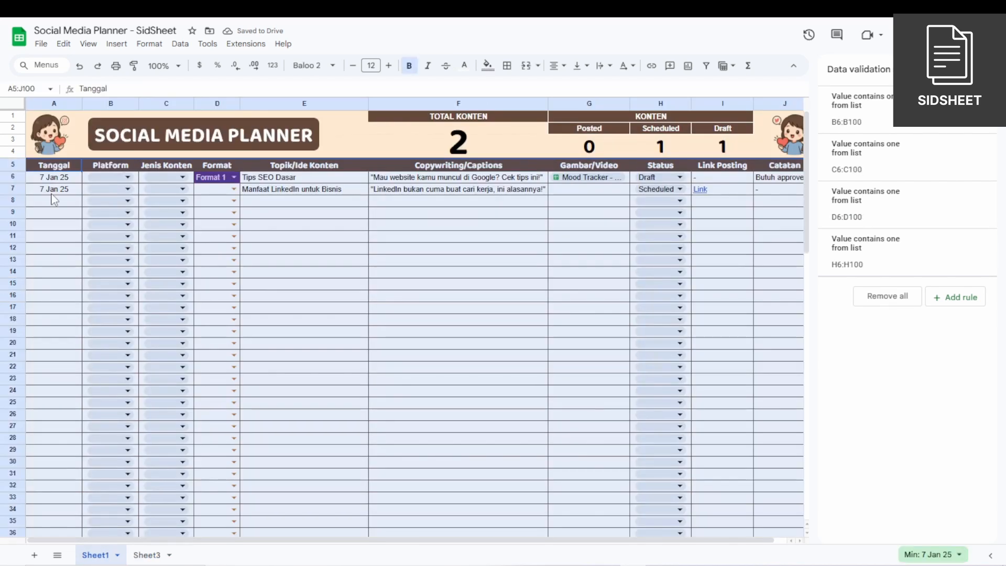
pyautogui.click(781, 125)
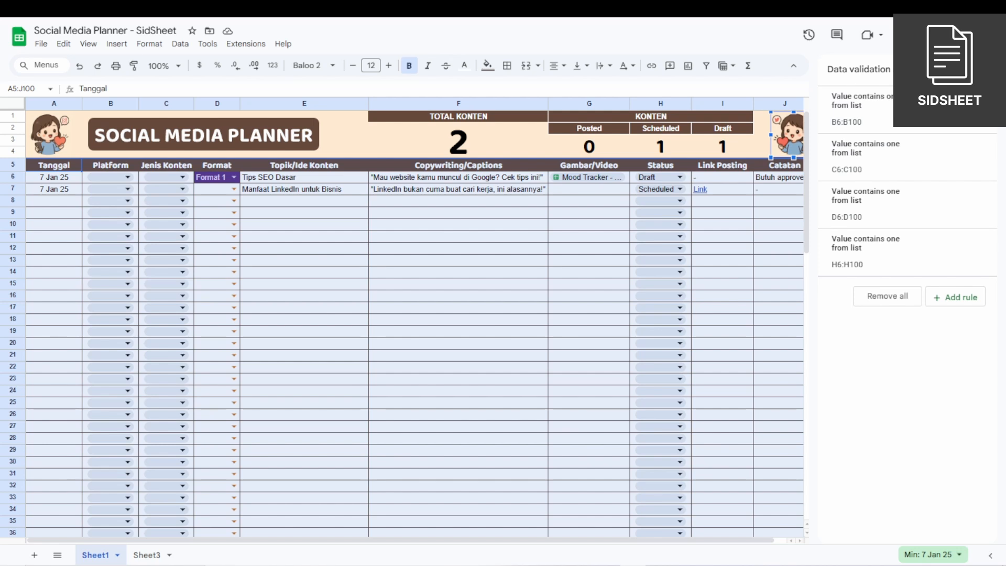
pyautogui.click(986, 69)
pyautogui.click(117, 44)
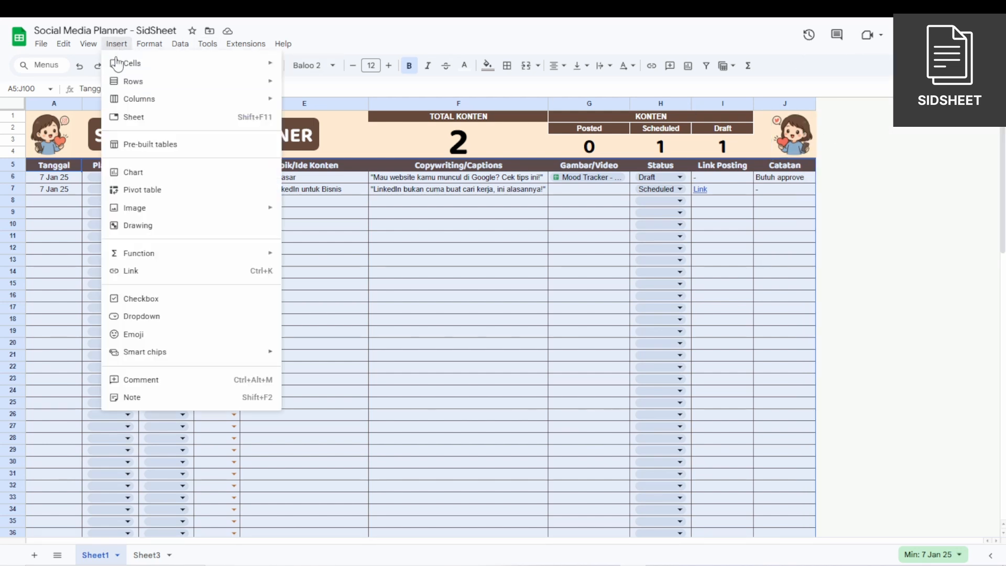
pyautogui.moveTo(166, 213)
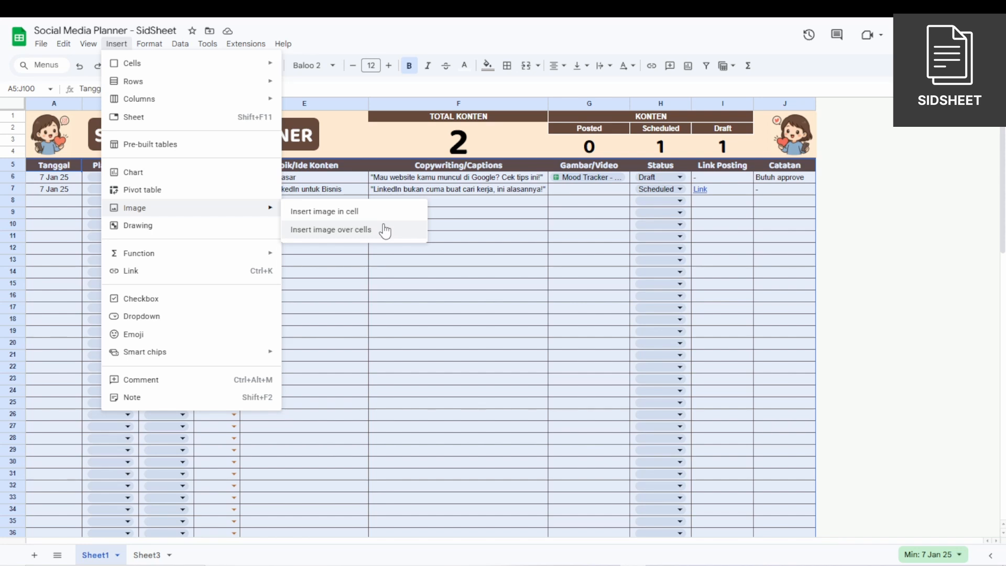
pyautogui.click(788, 133)
pyautogui.moveTo(788, 133)
pyautogui.mouseDown()
pyautogui.moveTo(734, 213)
pyautogui.moveTo(757, 207)
pyautogui.moveTo(787, 118)
pyautogui.mouseUp()
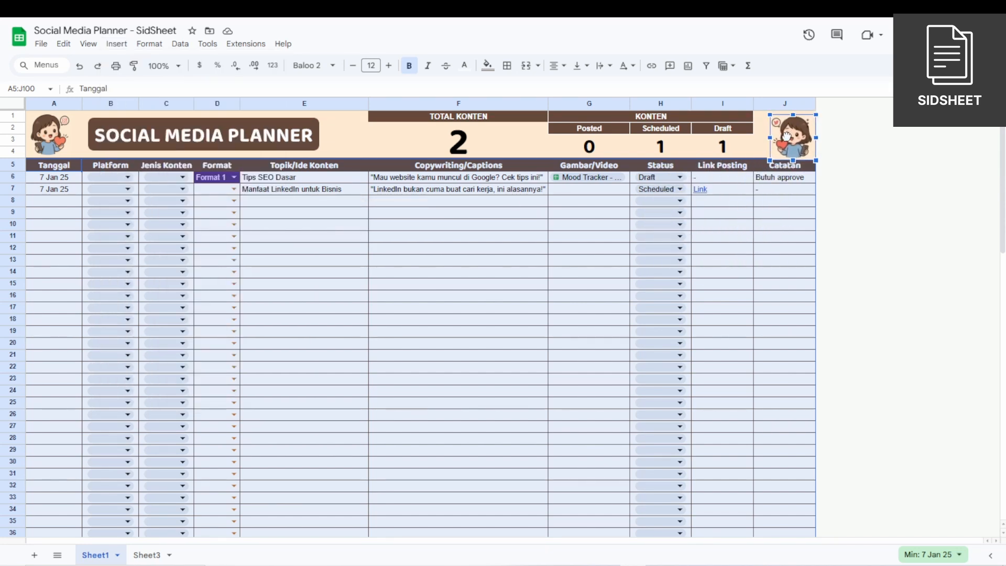
pyautogui.click(784, 152)
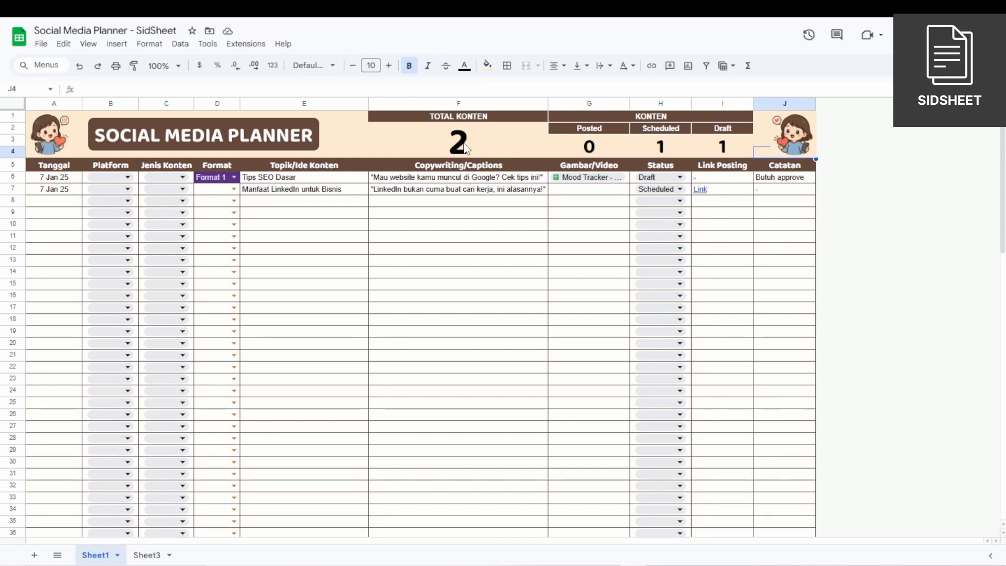
pyautogui.click(604, 193)
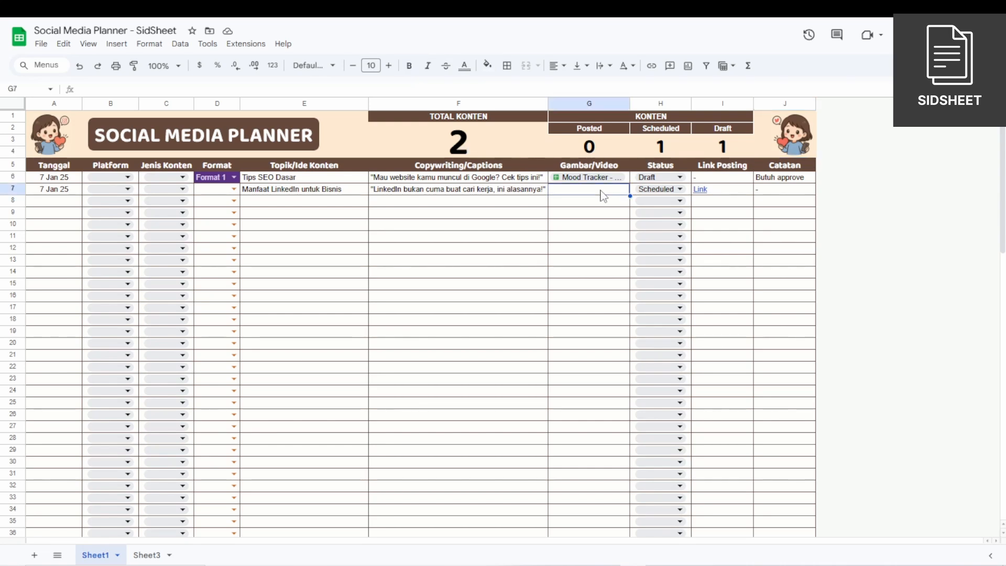
pyautogui.doubleClick(600, 190)
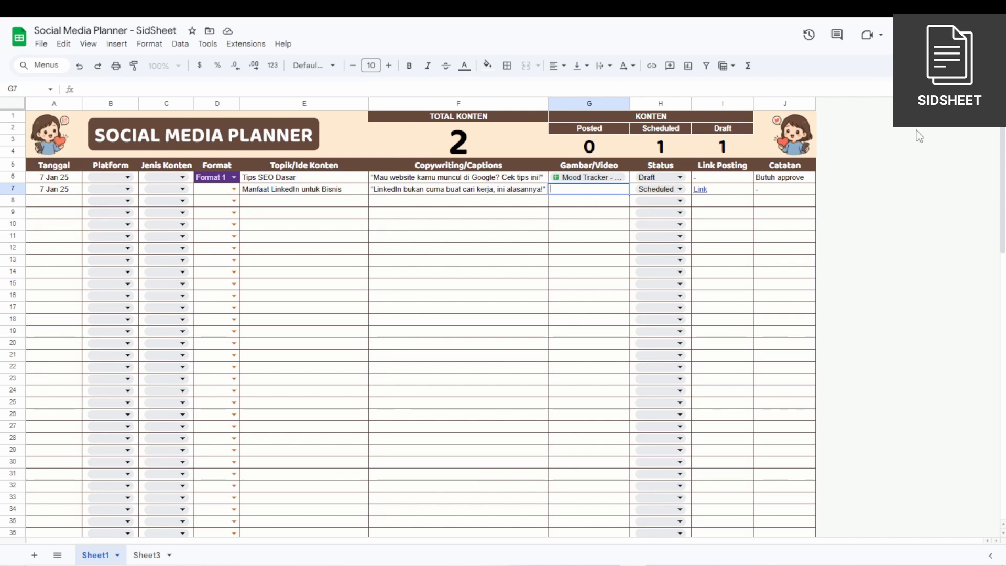
pyautogui.click(803, 133)
pyautogui.click(907, 165)
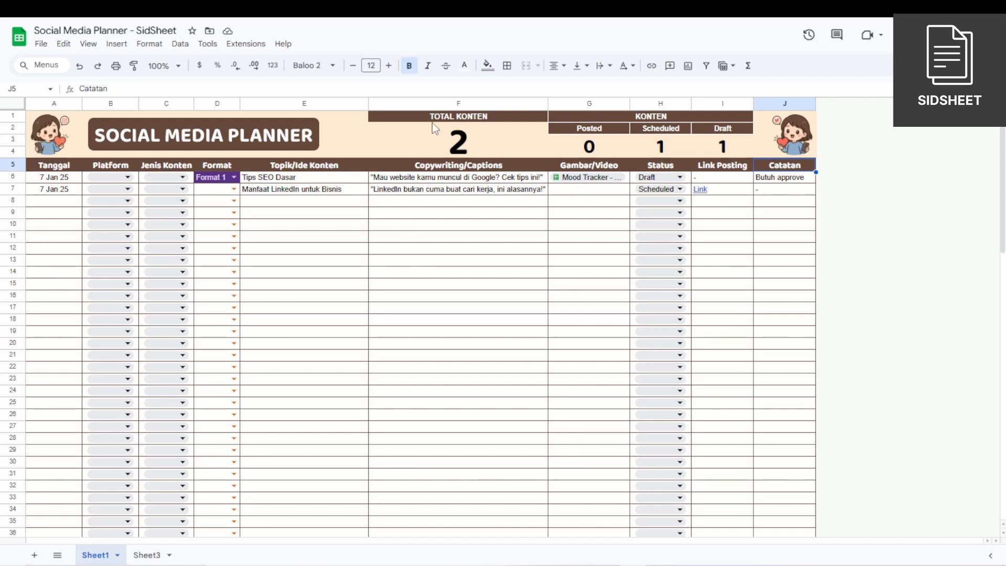
# Step: Copy the TOTAL KONTEN and KONTEN summary block F1:I4 from Sheet1 into Sheet3, starting at F1
pyautogui.moveTo(453, 117); pyautogui.dragTo(677, 156)
pyautogui.hotkey('ctrl', 'c')
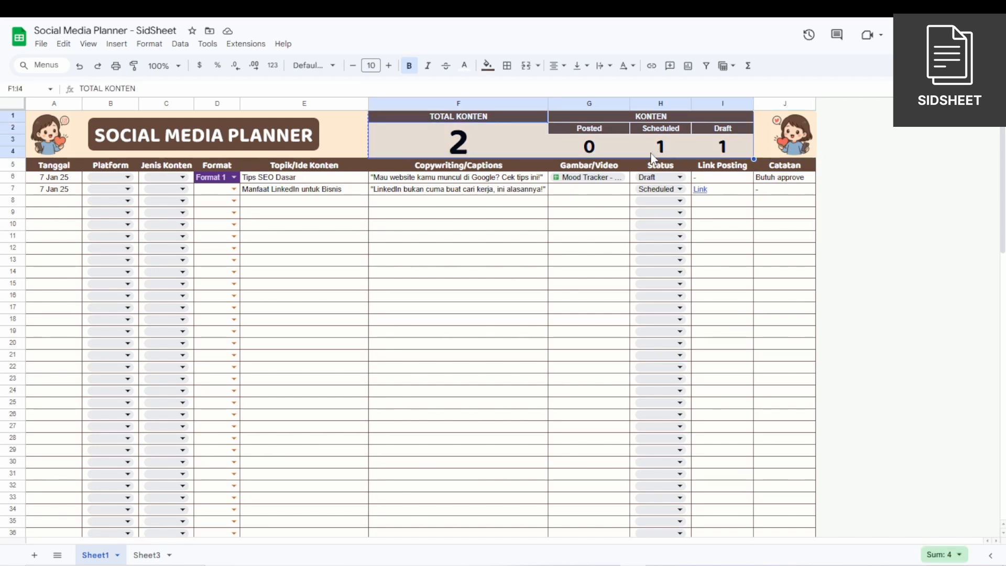
pyautogui.click(155, 555)
pyautogui.click(360, 118)
pyautogui.hotkey('ctrl', 'v')
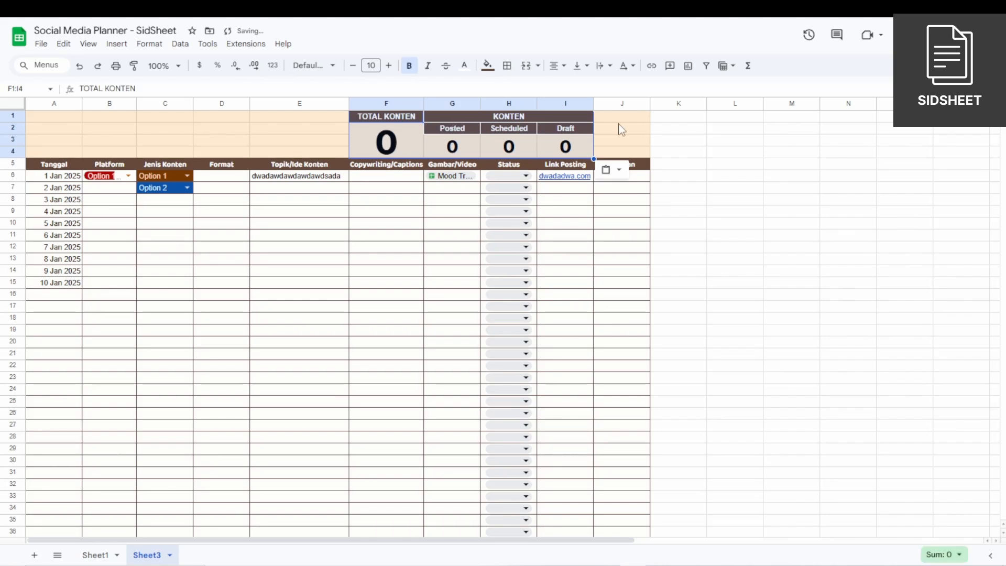
pyautogui.click(722, 190)
# Step: Examine the SUM formula under TOTAL KONTEN and the COUNTIF formula under Posted
pyautogui.click(370, 141)
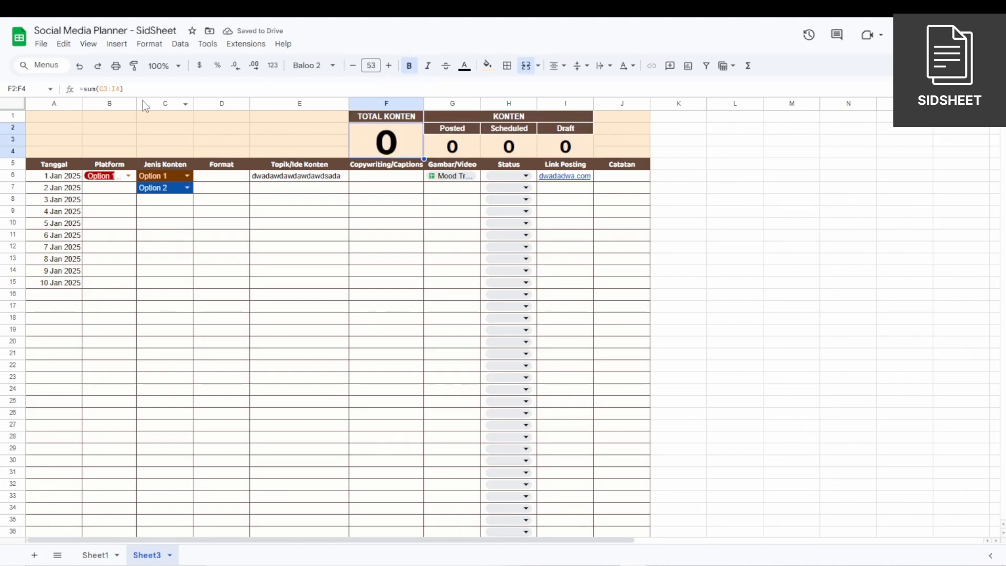
pyautogui.click(119, 90)
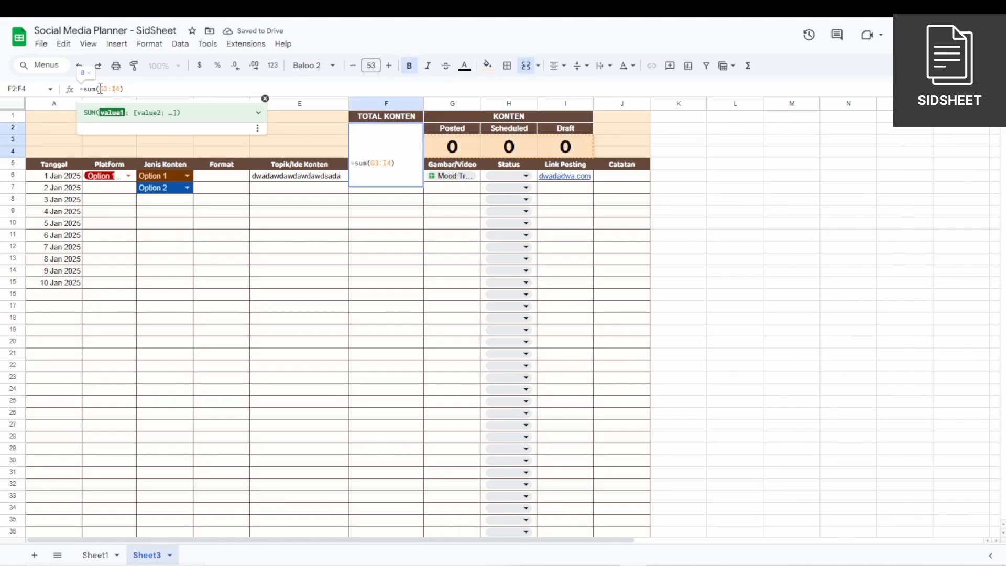
pyautogui.moveTo(104, 89); pyautogui.dragTo(121, 89)
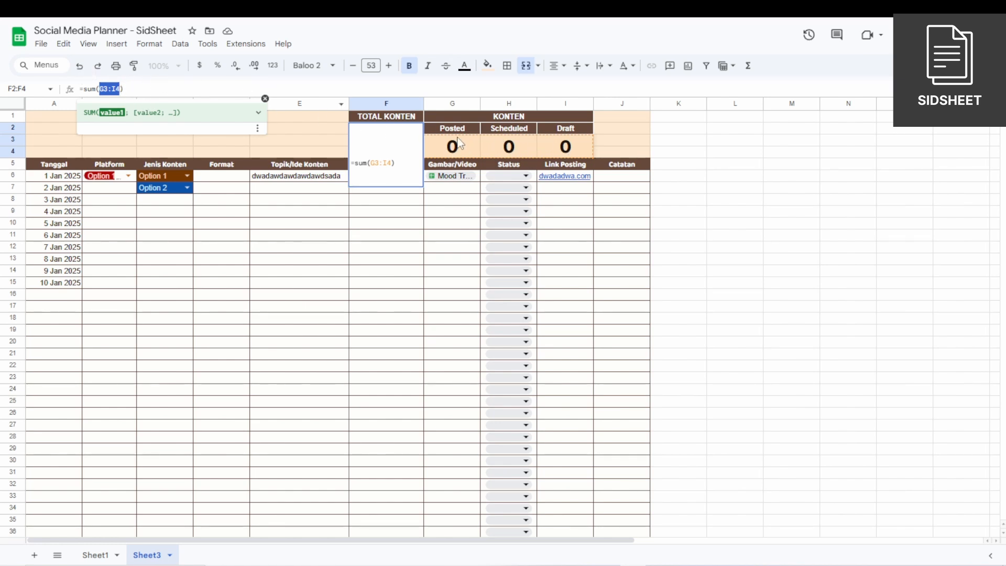
pyautogui.press('Return')
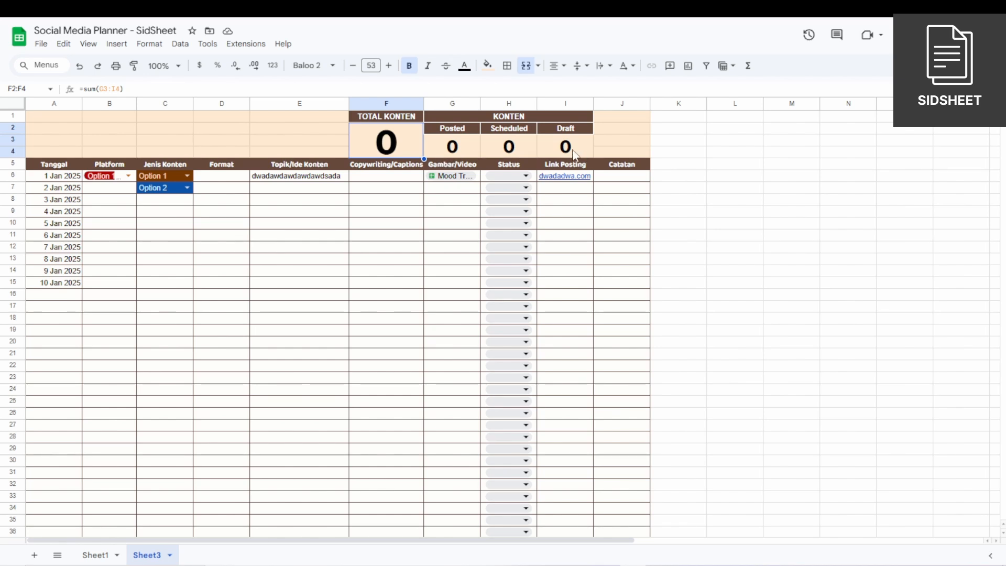
pyautogui.click(459, 142)
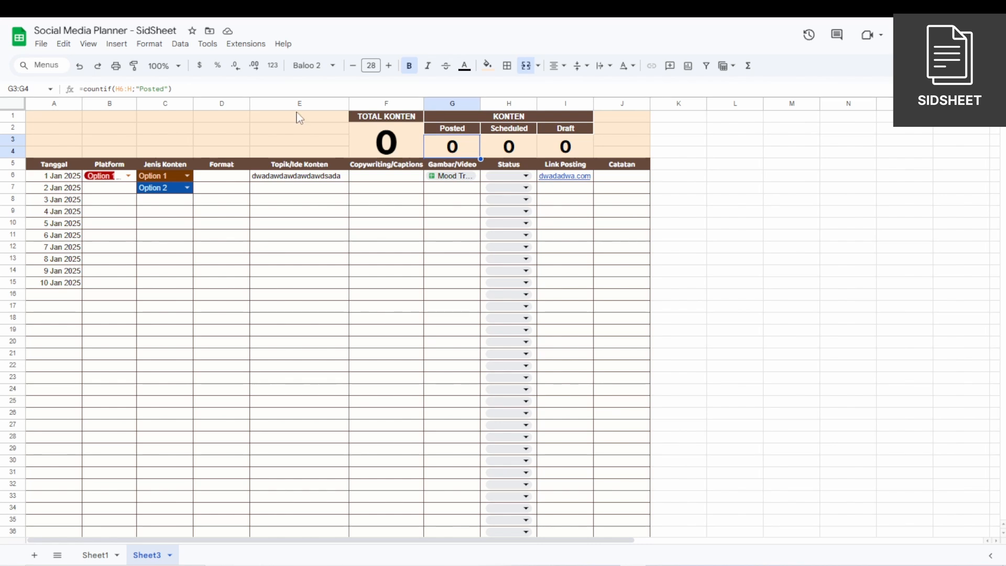
# Step: Test the Status dropdown in H6 with Posted and set it to Scheduled, checking the COUNTIF summary under KONTEN
pyautogui.click(513, 176)
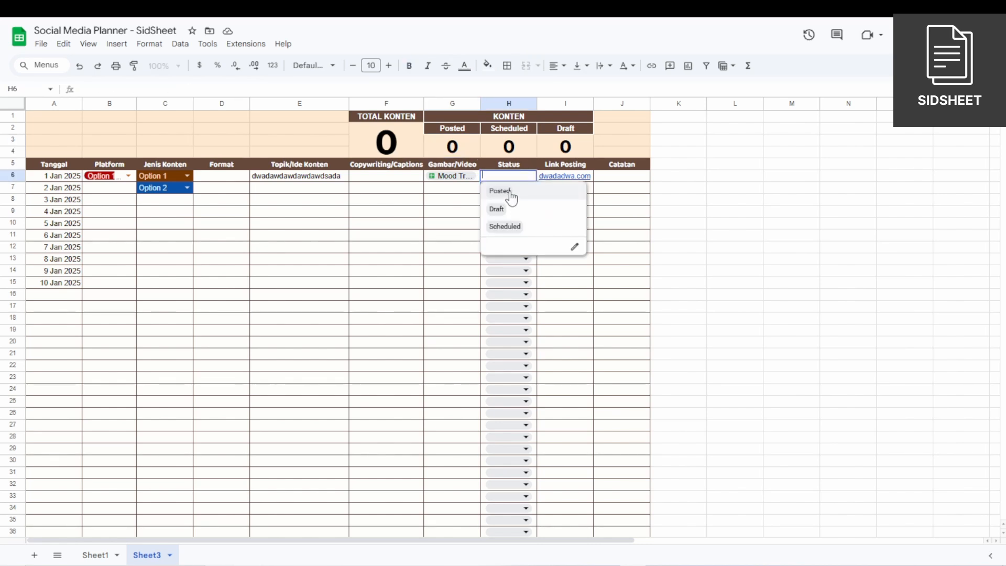
pyautogui.click(511, 193)
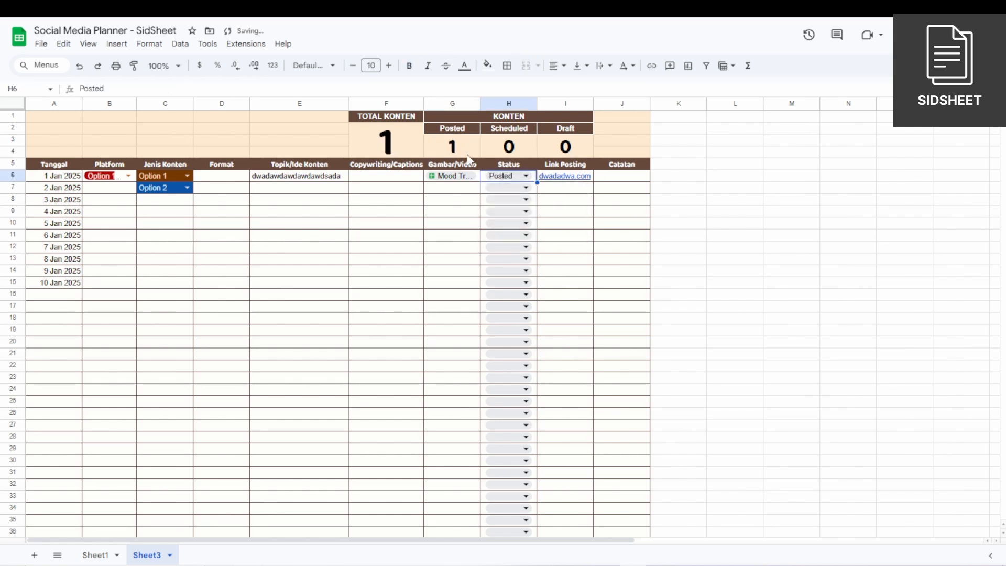
pyautogui.click(520, 176)
pyautogui.click(506, 227)
pyautogui.click(506, 152)
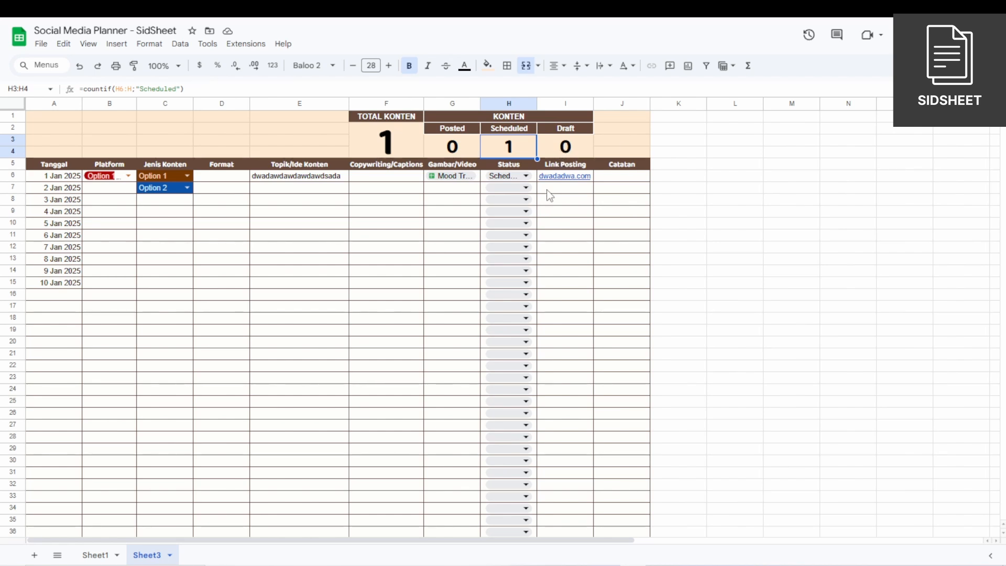
pyautogui.click(396, 192)
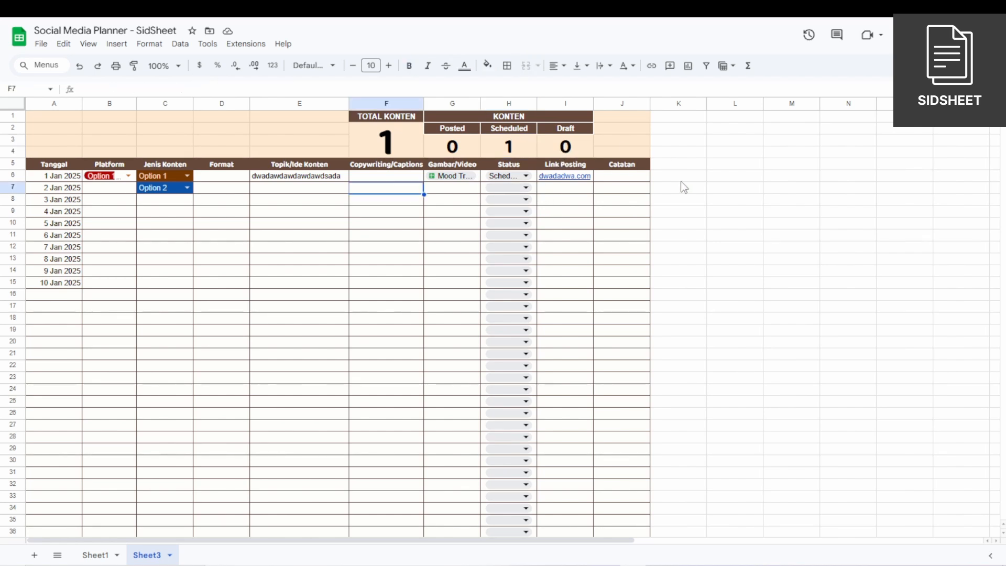
pyautogui.click(636, 178)
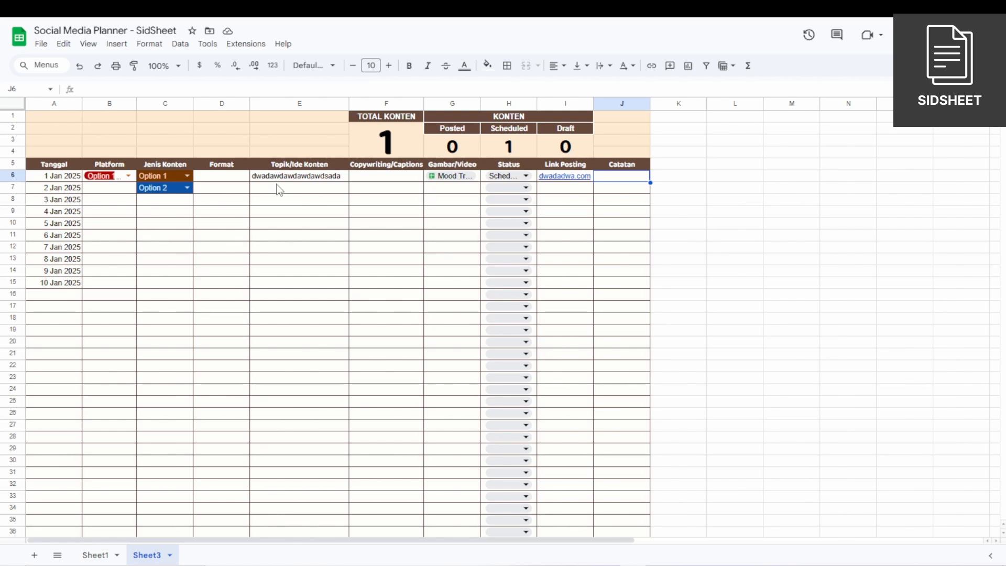
# Step: Insert a drawing from cell A1 and draw a rounded rectangle about 6 by 1 ruler units in it
pyautogui.click(117, 44)
pyautogui.click(80, 119)
pyautogui.click(116, 44)
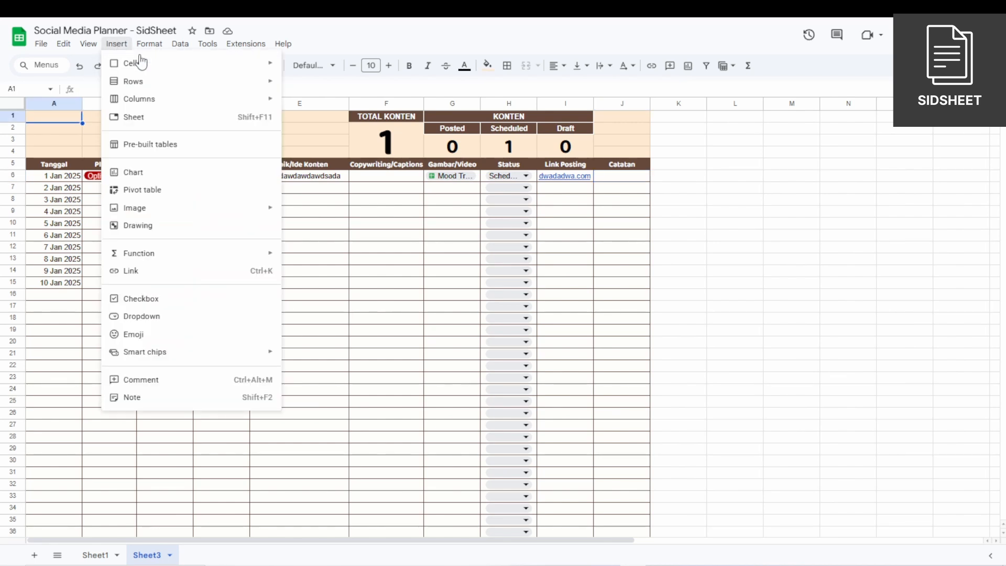
pyautogui.click(166, 225)
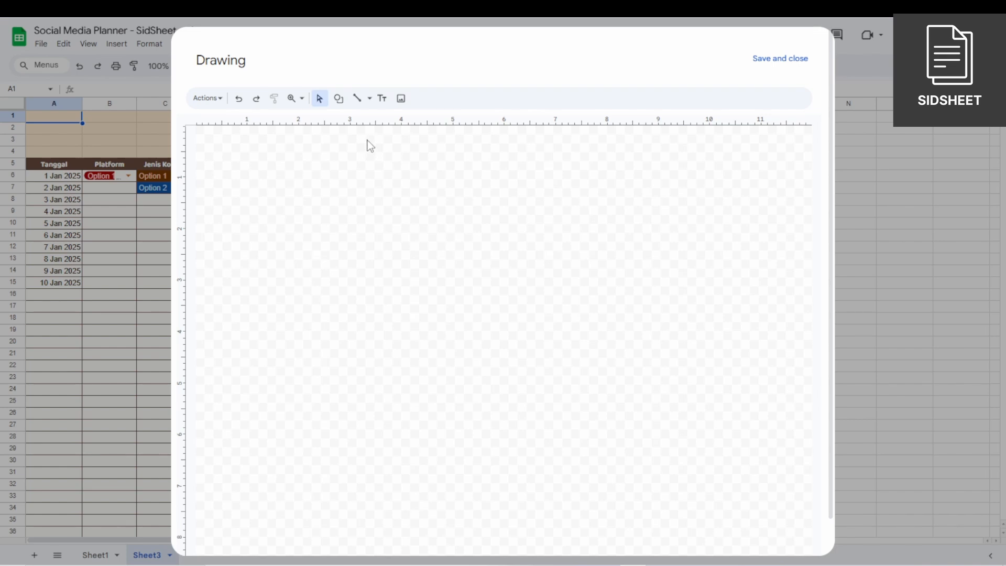
pyautogui.click(338, 98)
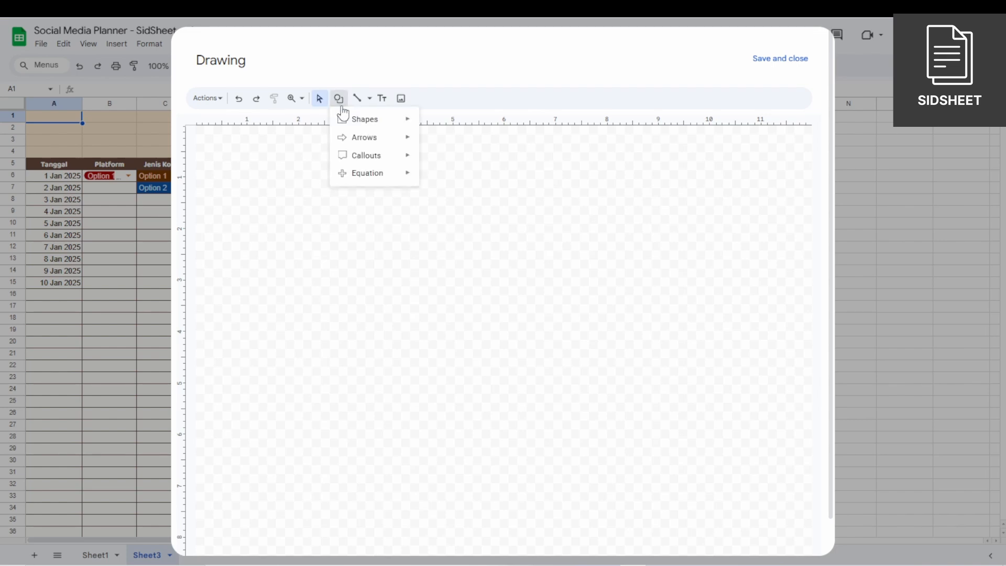
pyautogui.moveTo(350, 118)
pyautogui.click(440, 123)
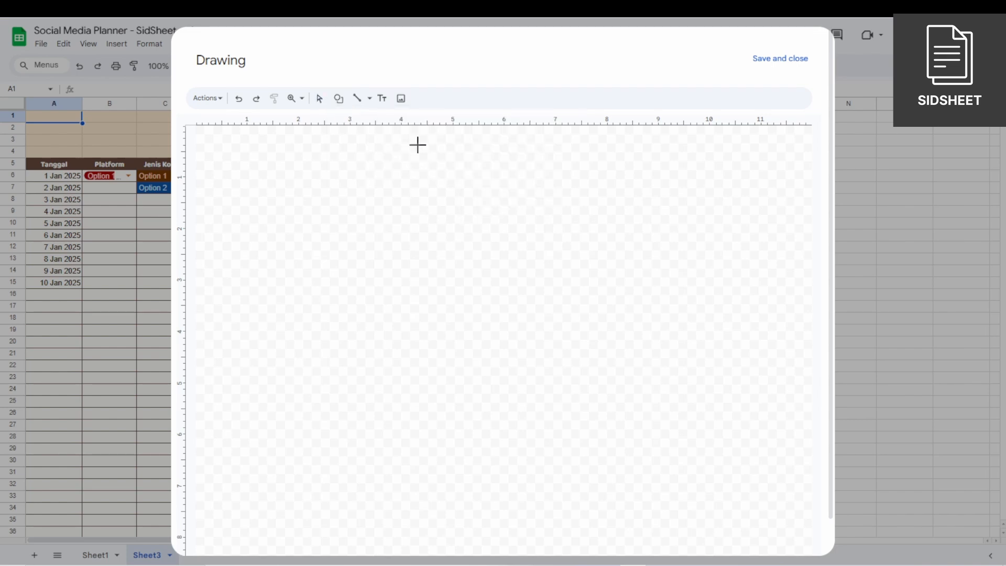
pyautogui.moveTo(346, 170); pyautogui.dragTo(650, 219)
# Step: Enter the text SOCIAL MEDIA PLANNER in the rounded rectangle and center it horizontally
pyautogui.doubleClick(484, 193)
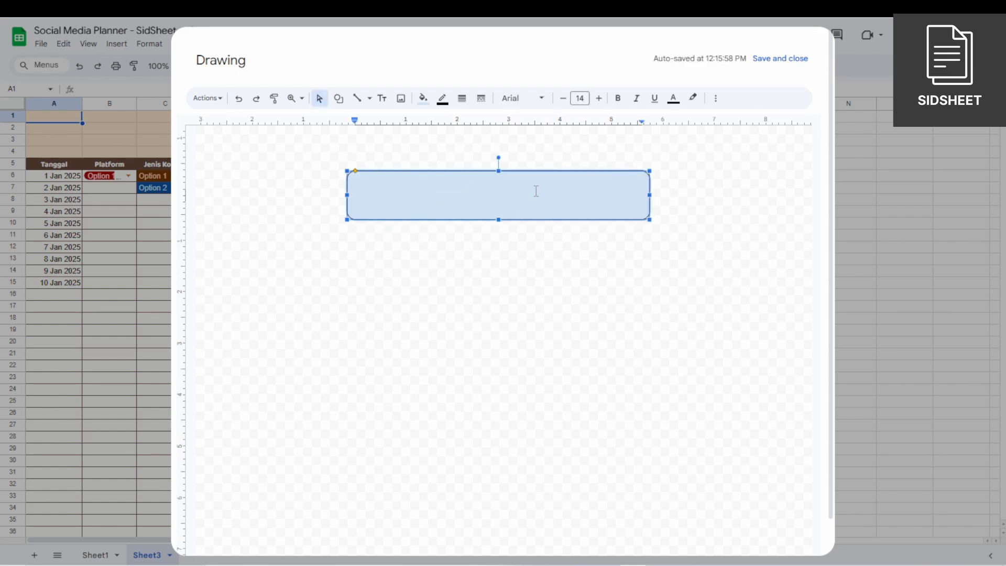
pyautogui.write('so')
pyautogui.write('S')
pyautogui.write('S')
pyautogui.write('OCIAL MEDIA PLANNER')
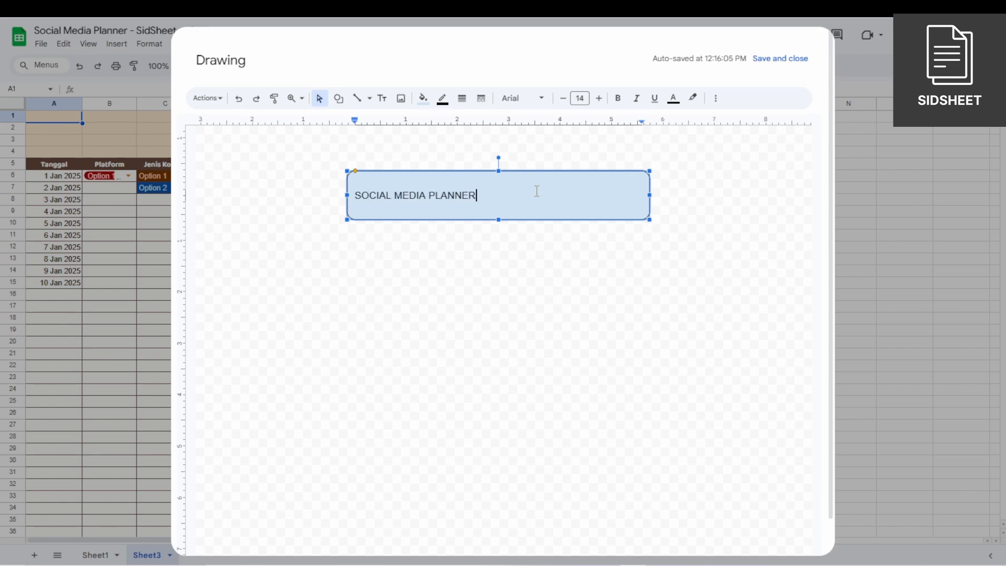
pyautogui.hotkey('ctrl', 'a')
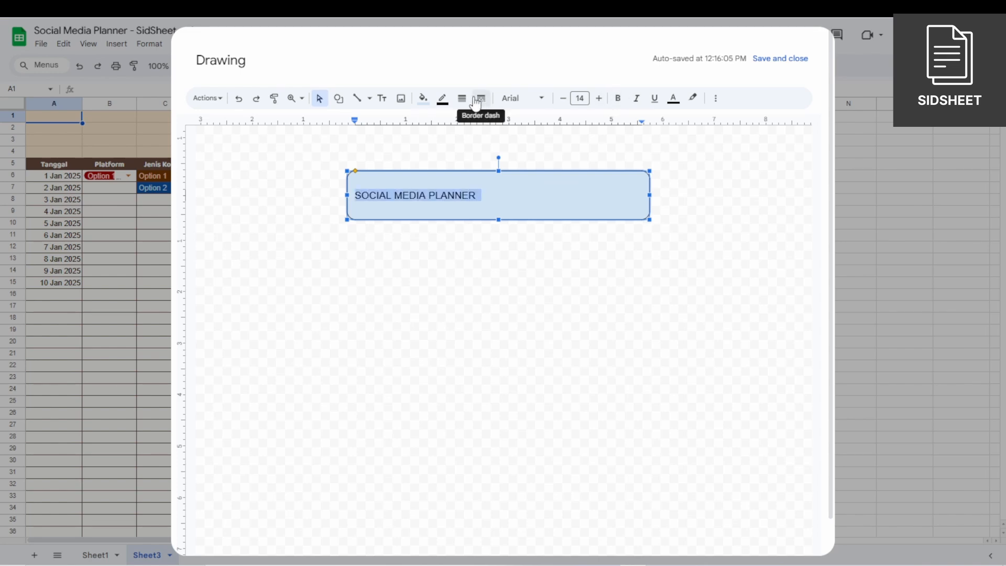
pyautogui.click(716, 98)
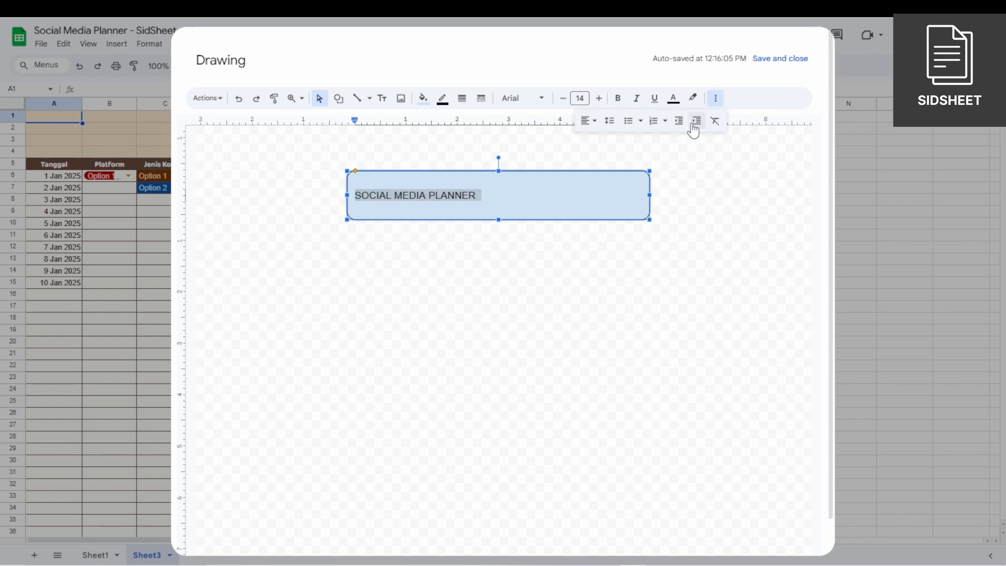
pyautogui.click(594, 121)
pyautogui.click(605, 140)
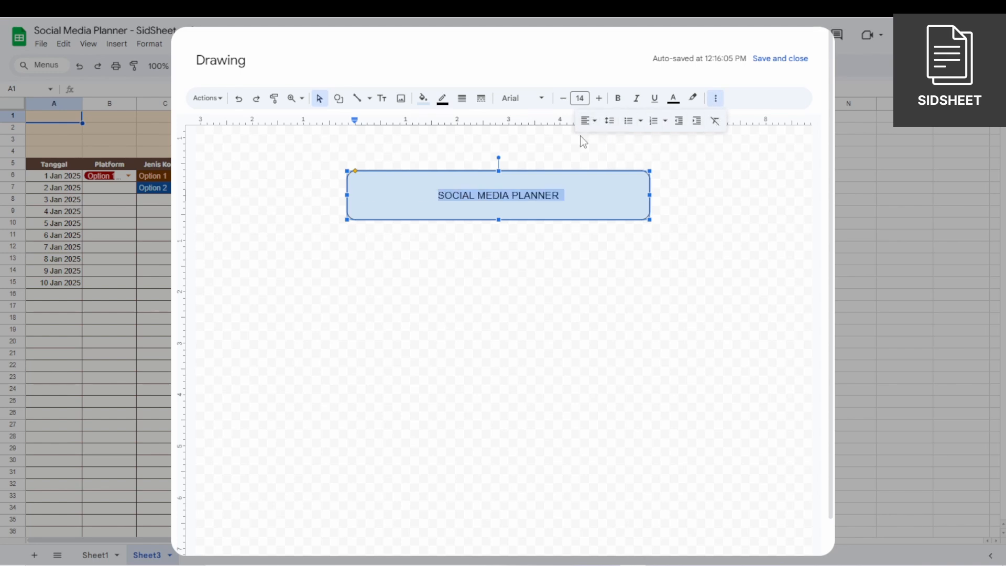
# Step: Format the SOCIAL MEDIA PLANNER text in Baloo 2, size 37, bold
pyautogui.click(537, 99)
pyautogui.click(535, 166)
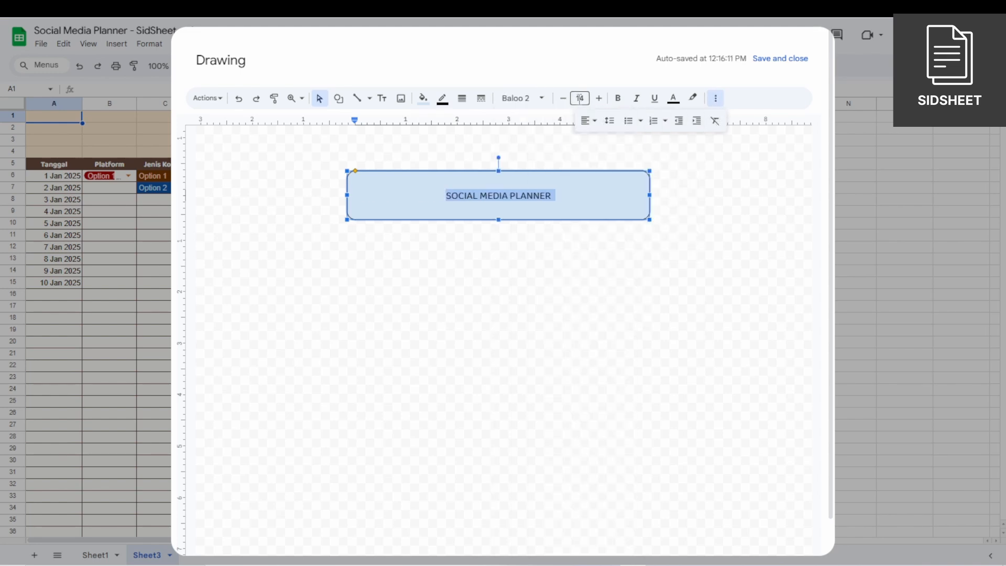
pyautogui.click(597, 99)
pyautogui.click(598, 100)
pyautogui.click(598, 100)
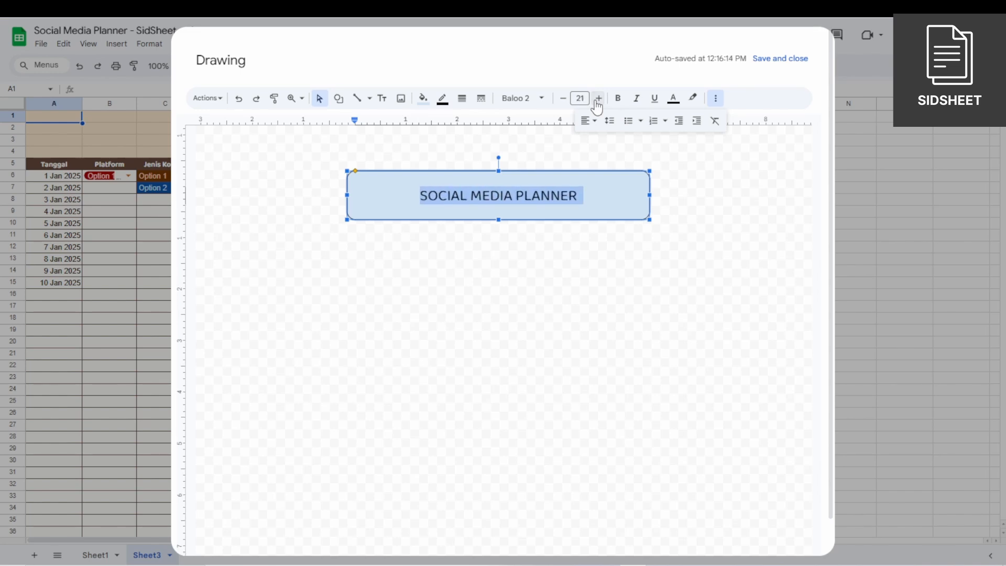
pyautogui.click(598, 100)
pyautogui.click(598, 99)
pyautogui.click(598, 100)
pyautogui.click(598, 99)
pyautogui.click(597, 100)
pyautogui.click(598, 99)
pyautogui.click(597, 99)
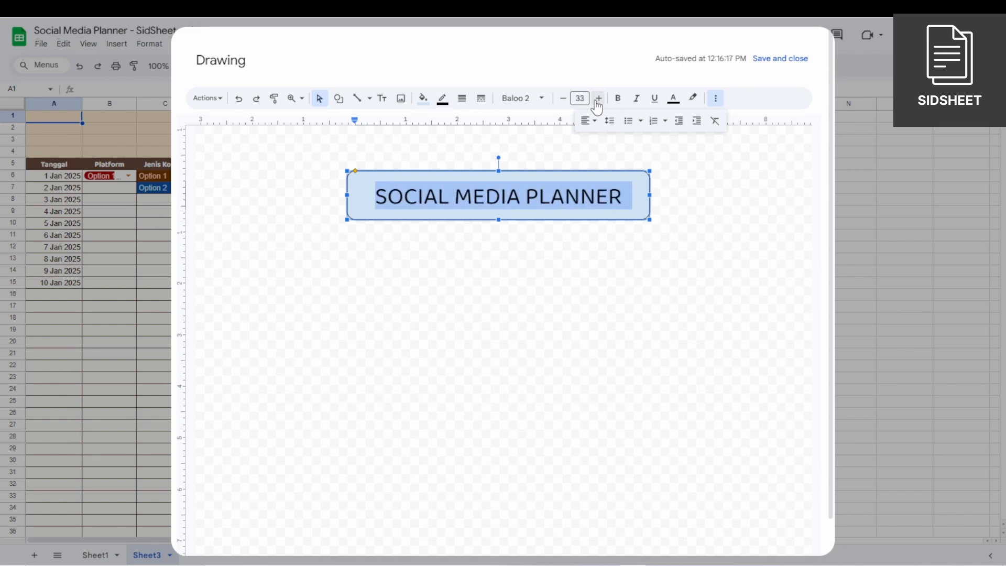
pyautogui.click(597, 99)
pyautogui.click(598, 99)
pyautogui.click(597, 100)
pyautogui.click(598, 100)
pyautogui.hotkey('ctrl', 'b')
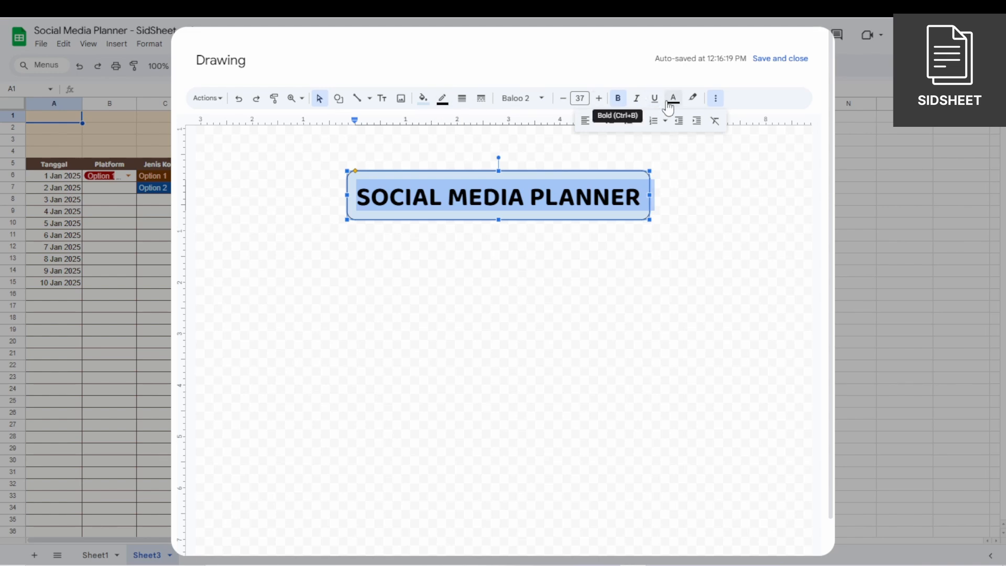
# Step: Color the SOCIAL MEDIA PLANNER text white and make the rectangle's border transparent
pyautogui.click(673, 99)
pyautogui.click(781, 156)
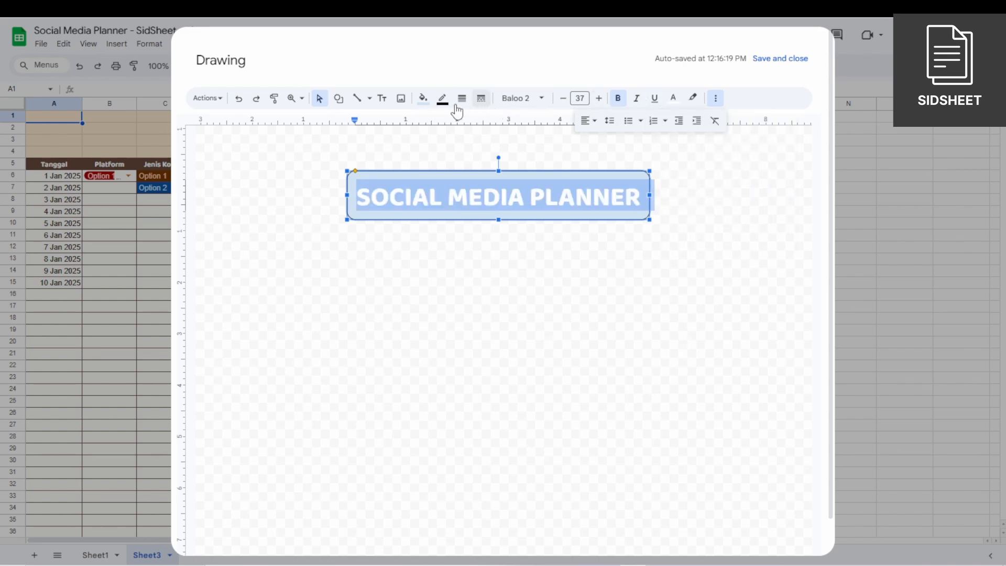
pyautogui.click(445, 100)
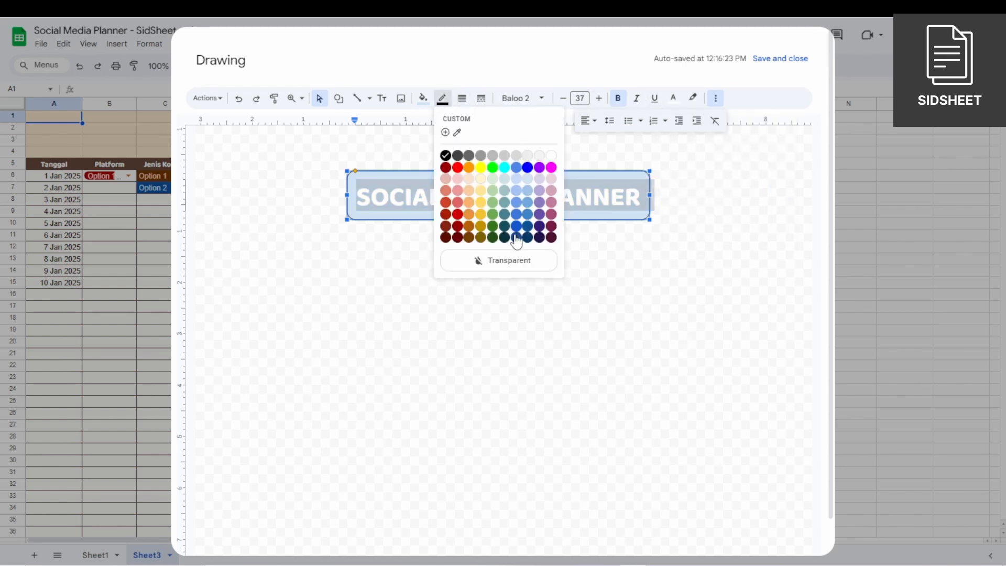
pyautogui.click(507, 262)
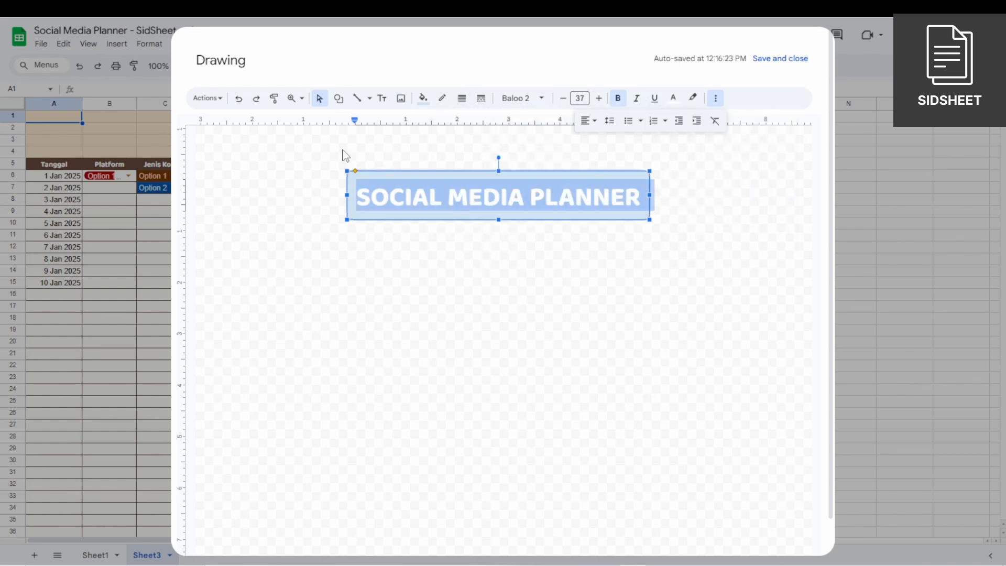
# Step: Fill the rounded rectangle behind the title with a dark reddish brown
pyautogui.click(402, 101)
pyautogui.click(772, 176)
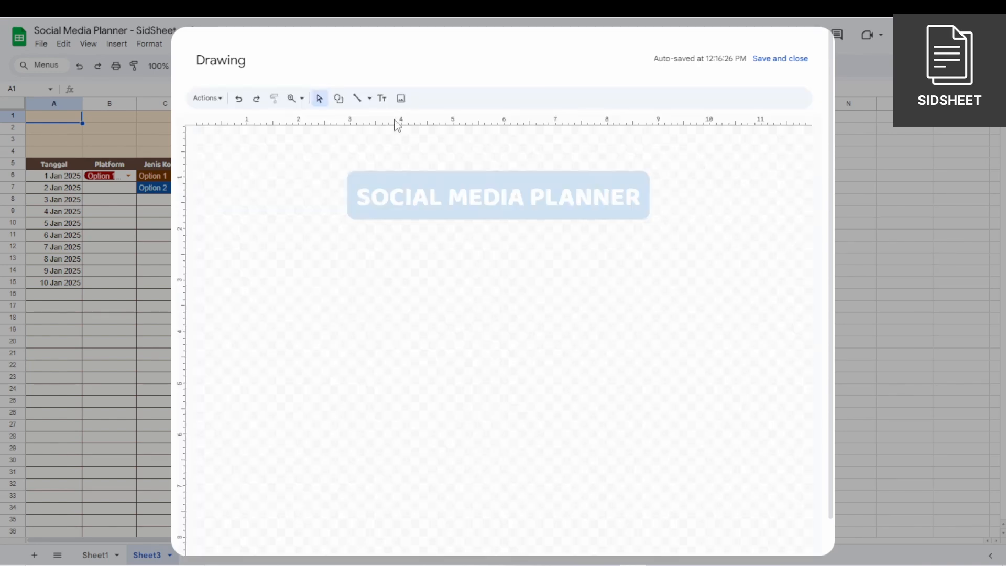
pyautogui.click(420, 199)
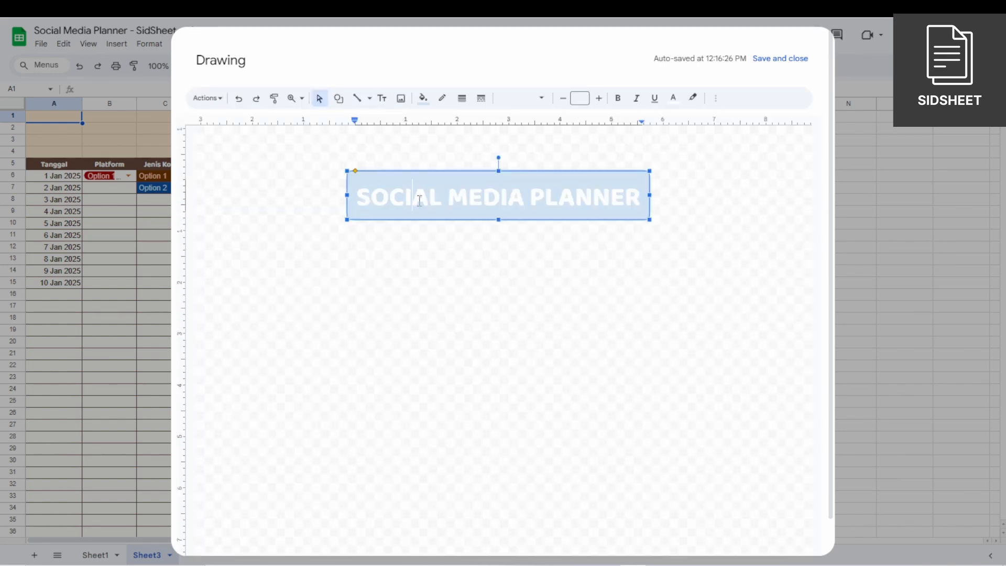
pyautogui.click(423, 98)
pyautogui.click(426, 258)
pyautogui.moveTo(425, 260); pyautogui.dragTo(398, 226)
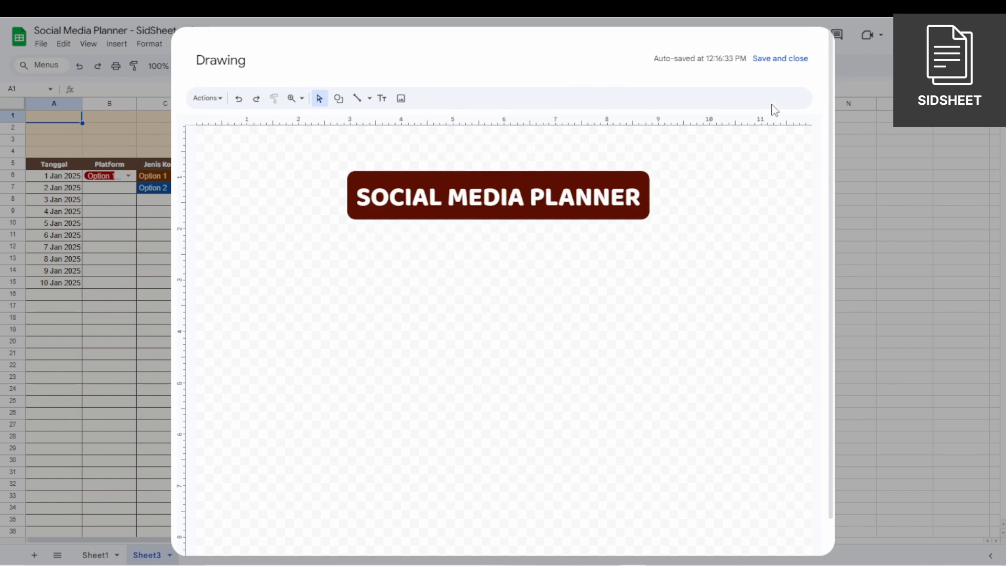
# Step: Save the title drawing to Sheet3, shrinking it to fit within rows 1 to 4 over columns B to E
pyautogui.click(777, 59)
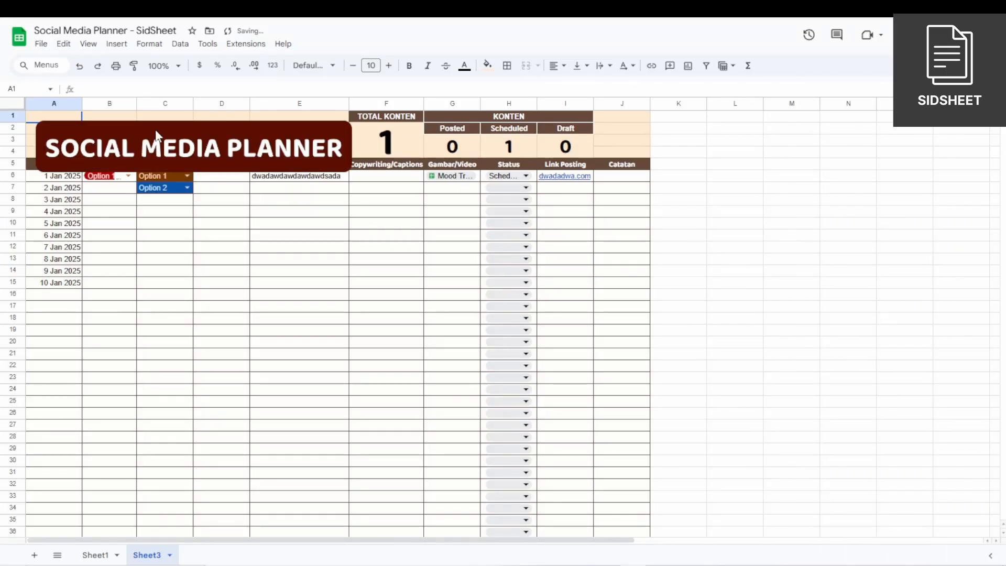
pyautogui.moveTo(183, 137)
pyautogui.mouseDown()
pyautogui.moveTo(423, 267)
pyautogui.moveTo(366, 262)
pyautogui.moveTo(403, 273)
pyautogui.mouseUp()
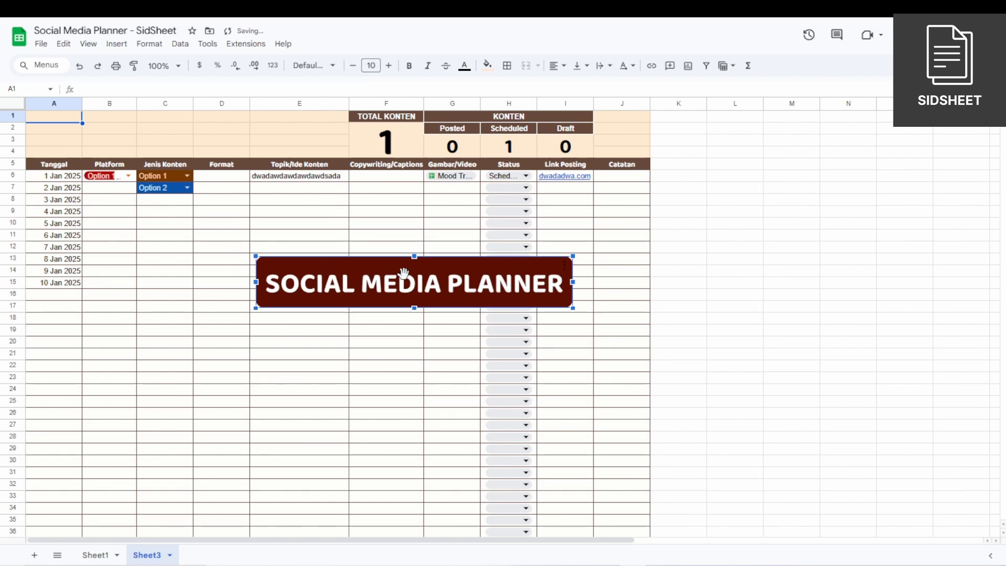
pyautogui.moveTo(256, 308)
pyautogui.mouseDown()
pyautogui.moveTo(410, 282)
pyautogui.moveTo(309, 300)
pyautogui.moveTo(344, 295)
pyautogui.mouseUp()
pyautogui.moveTo(512, 287)
pyautogui.mouseDown()
pyautogui.moveTo(306, 144)
pyautogui.moveTo(248, 145)
pyautogui.moveTo(261, 146)
pyautogui.mouseUp()
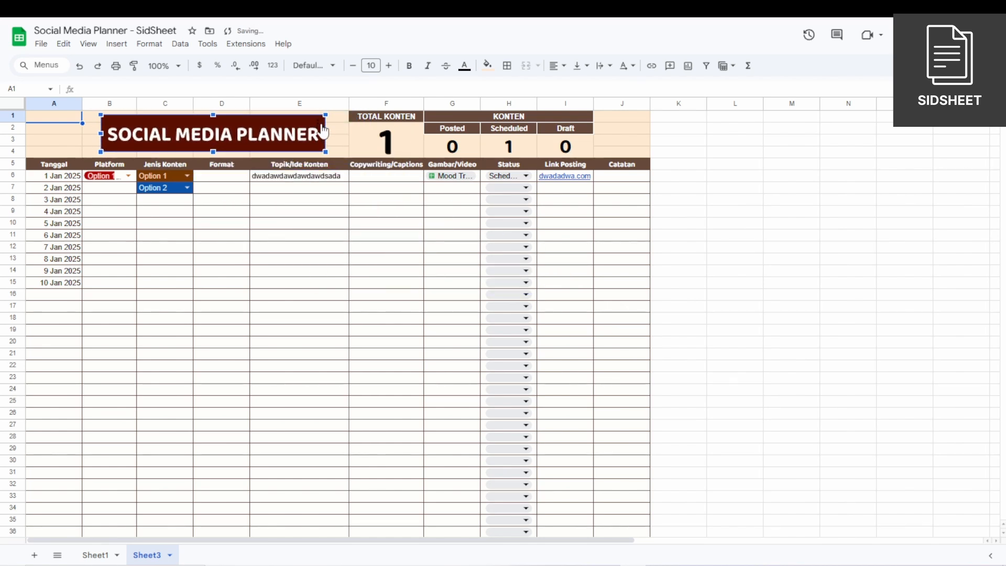
pyautogui.click(321, 125)
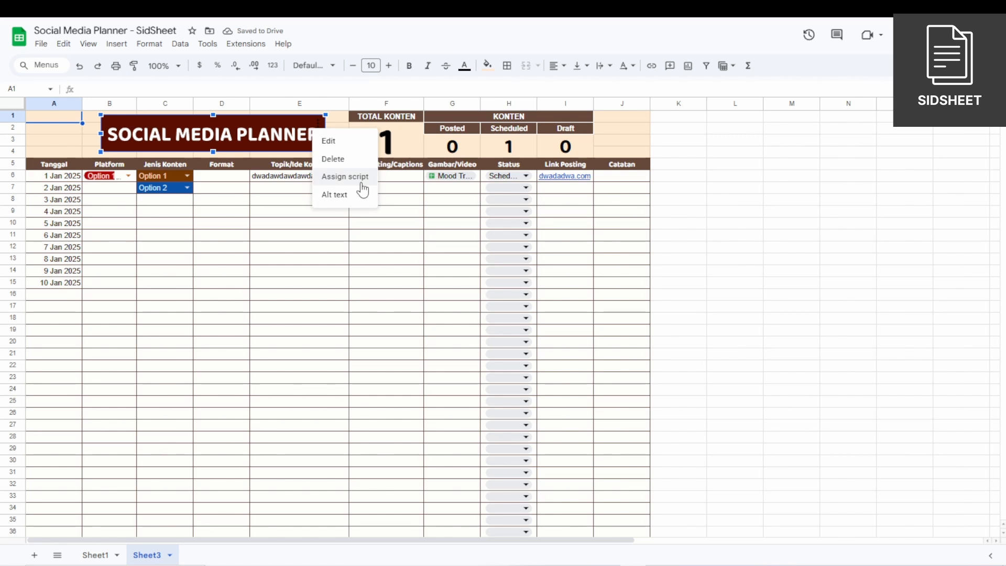
pyautogui.click(79, 142)
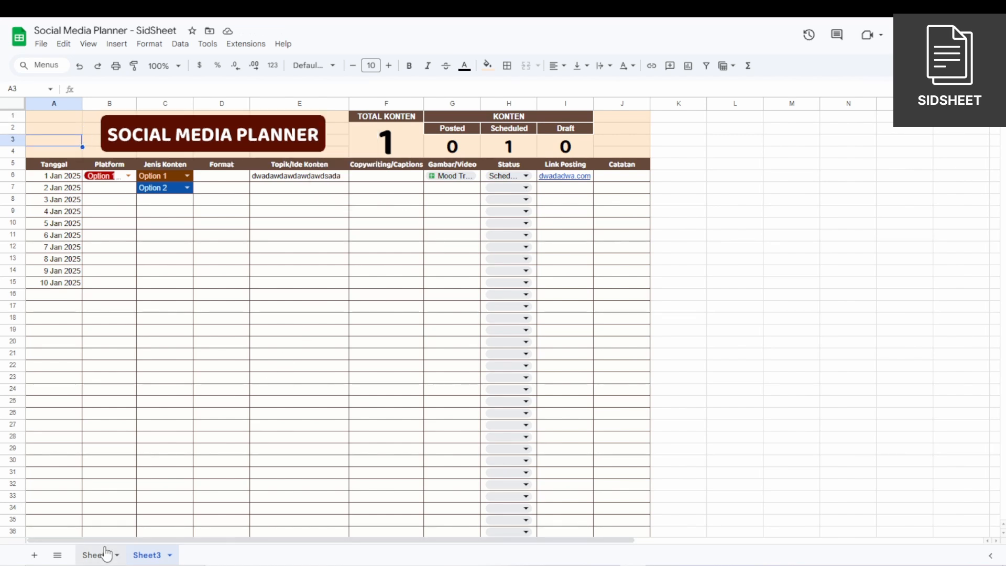